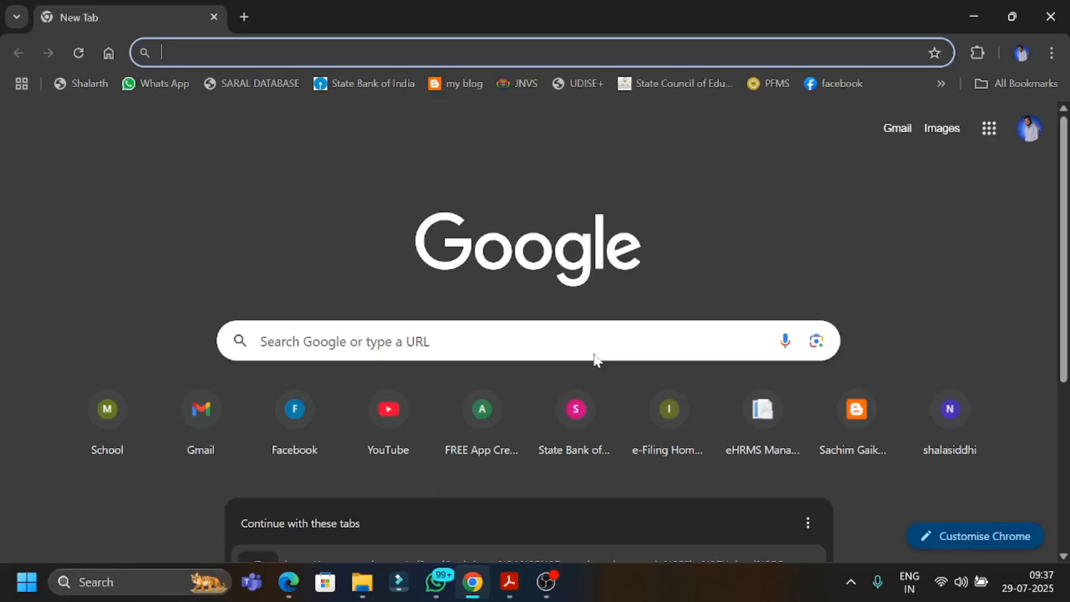
# Open the Yashwantrao Chavan Maharashtra Open University website at ycmou.digitaluniversity.ac.
pyautogui.write('ycmou.digitaluniversity.ac')
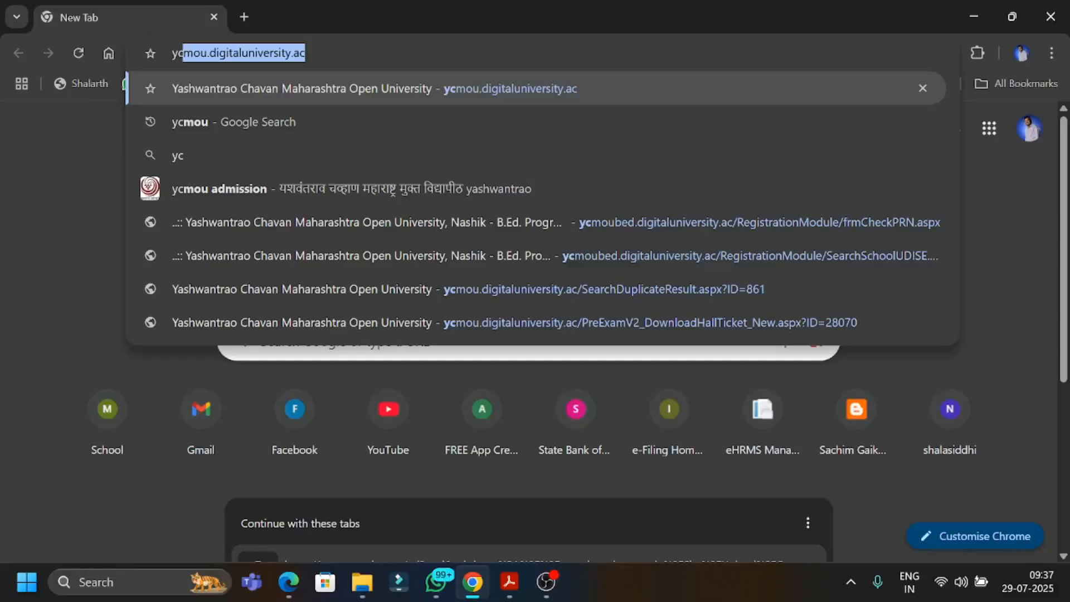
pyautogui.press('Right')
pyautogui.press('Return')
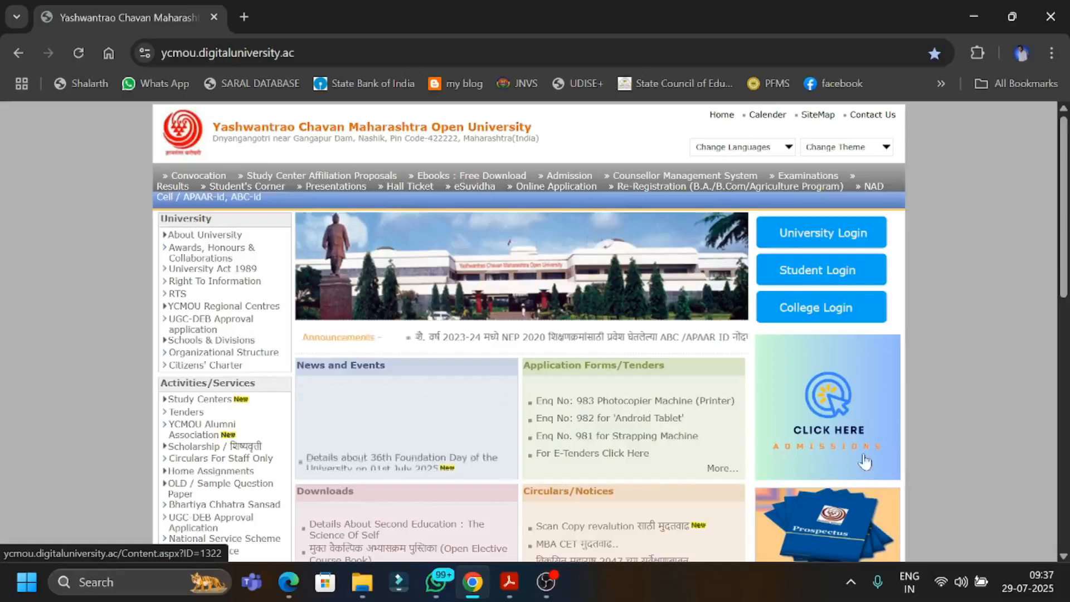
# Go to the university's admissions page and open the P80 - B.Ed. Program 2025-27 admission site.
pyautogui.click(814, 453)
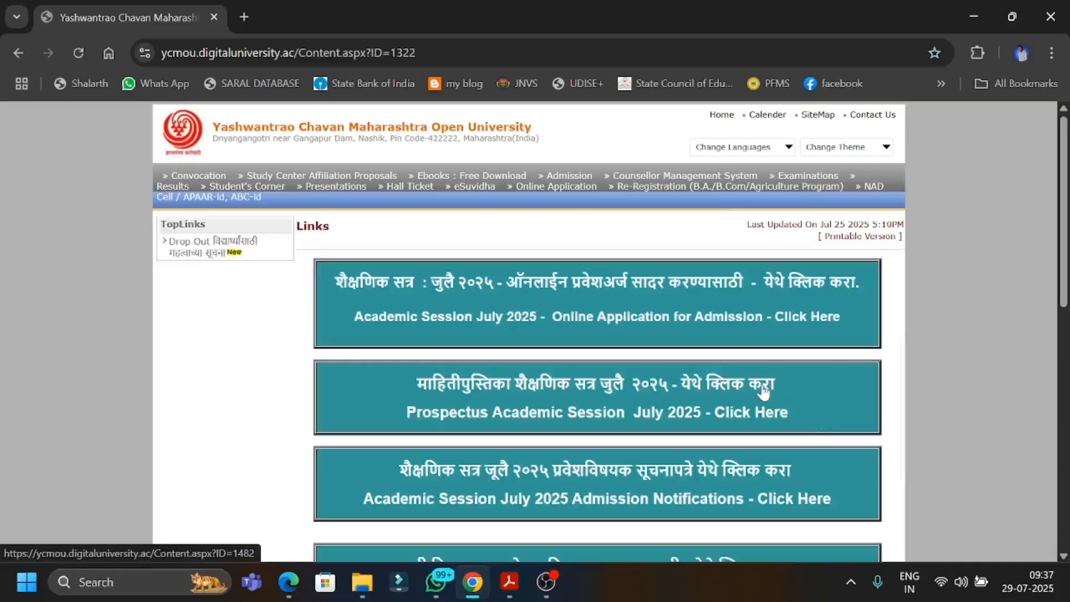
pyautogui.scroll(-4, 764, 392)
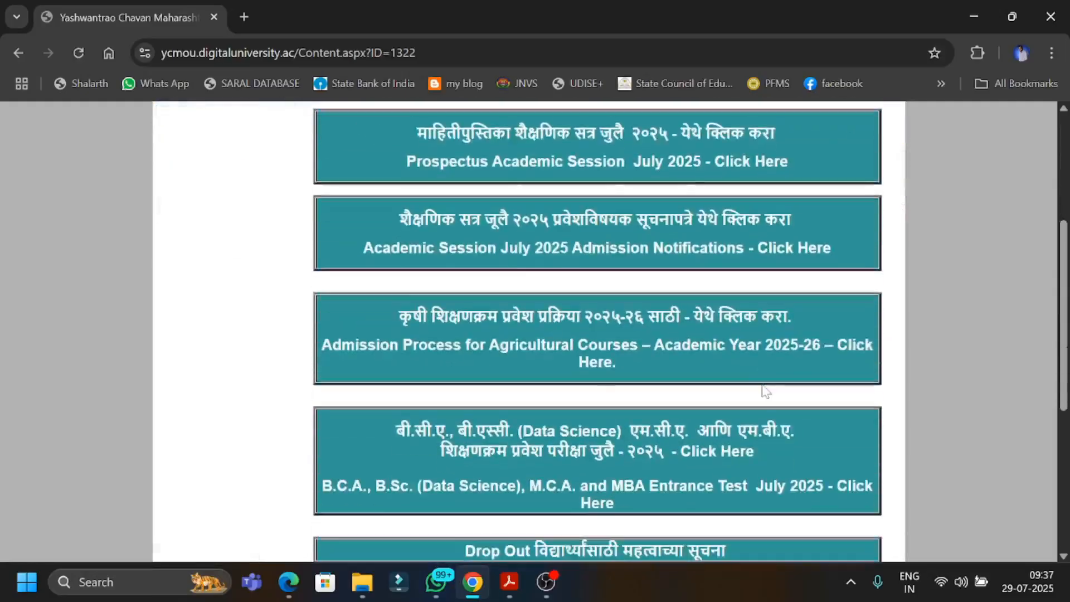
pyautogui.scroll(-6, 764, 390)
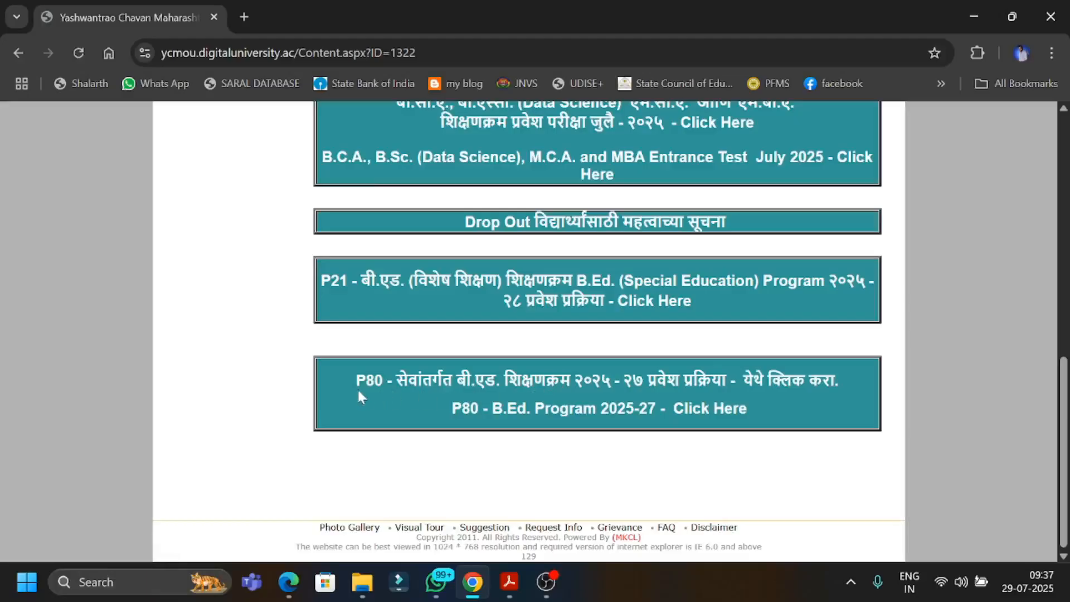
pyautogui.click(507, 383)
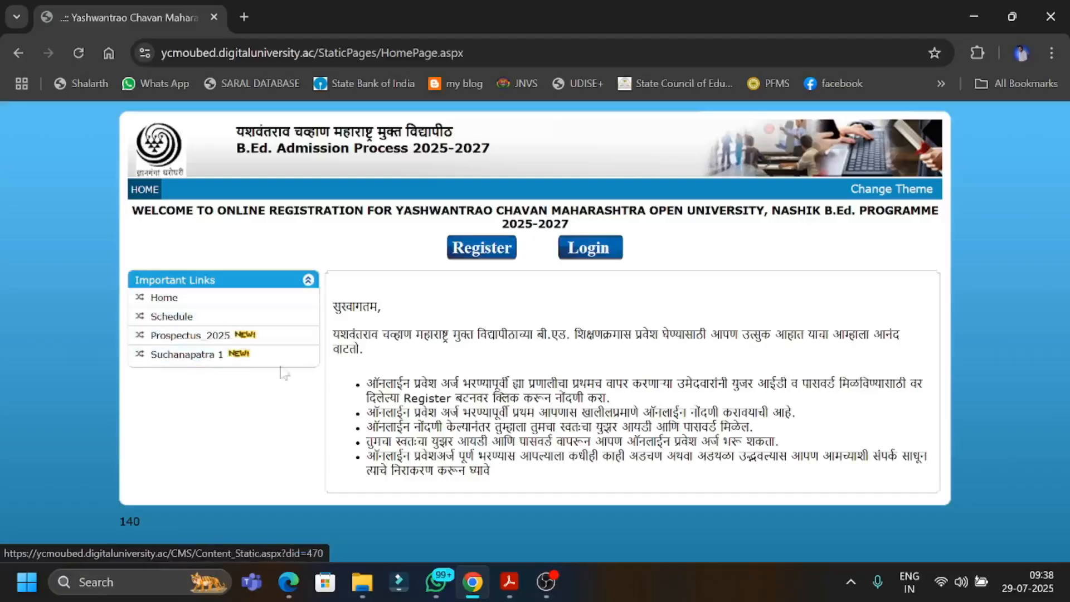
# Open the Prospectus 2025_2026 document and examine its table of contents, including the appendices.
pyautogui.click(190, 336)
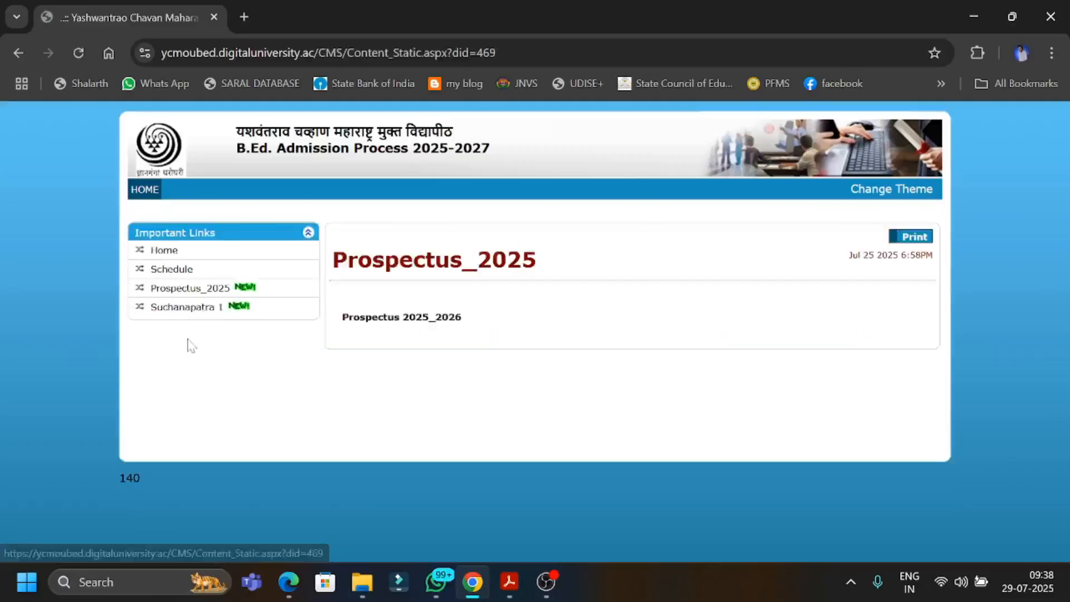
pyautogui.click(414, 320)
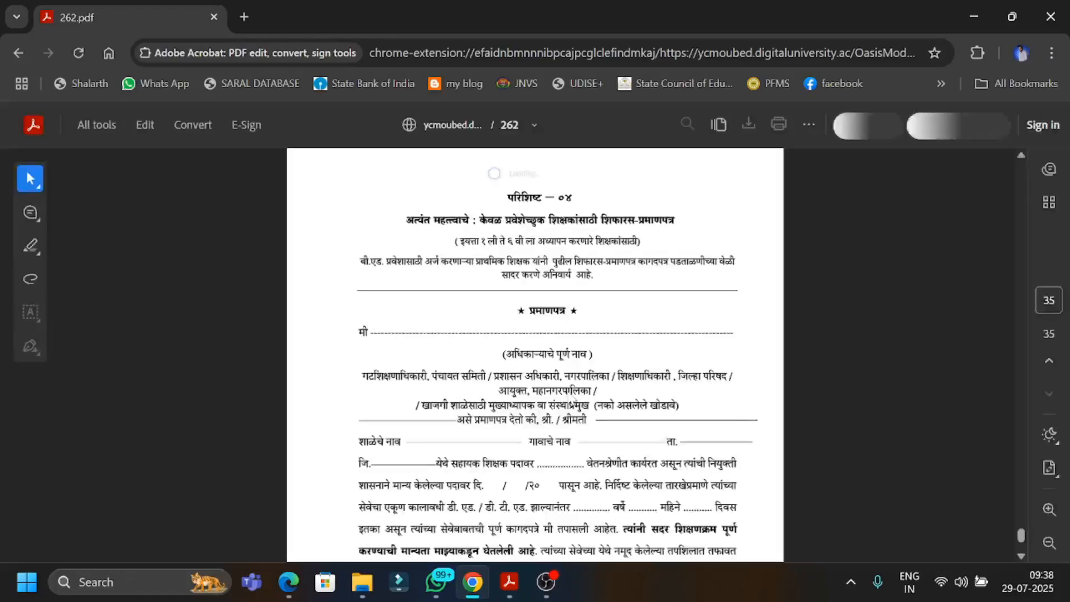
pyautogui.moveTo(1021, 534); pyautogui.dragTo(1001, 144)
pyautogui.scroll(-12, 625, 393)
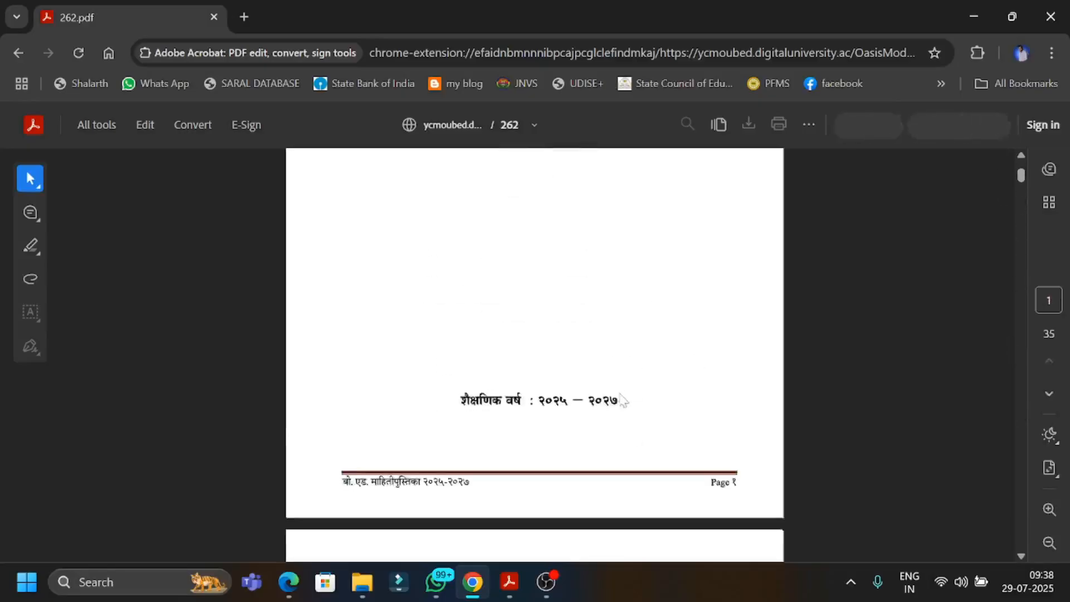
pyautogui.scroll(5, 623, 402)
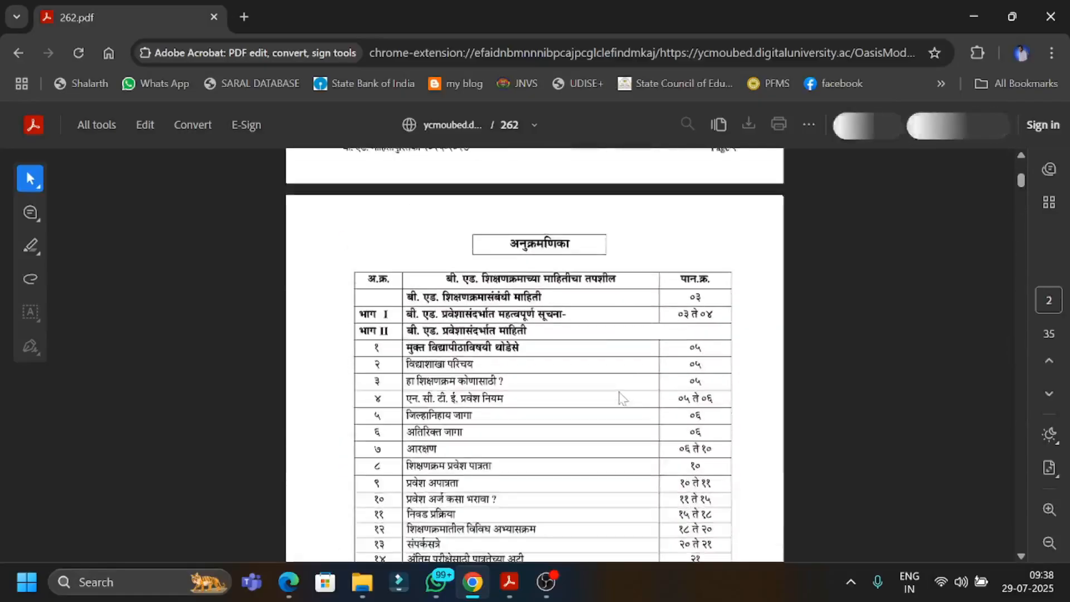
pyautogui.scroll(-18, 623, 399)
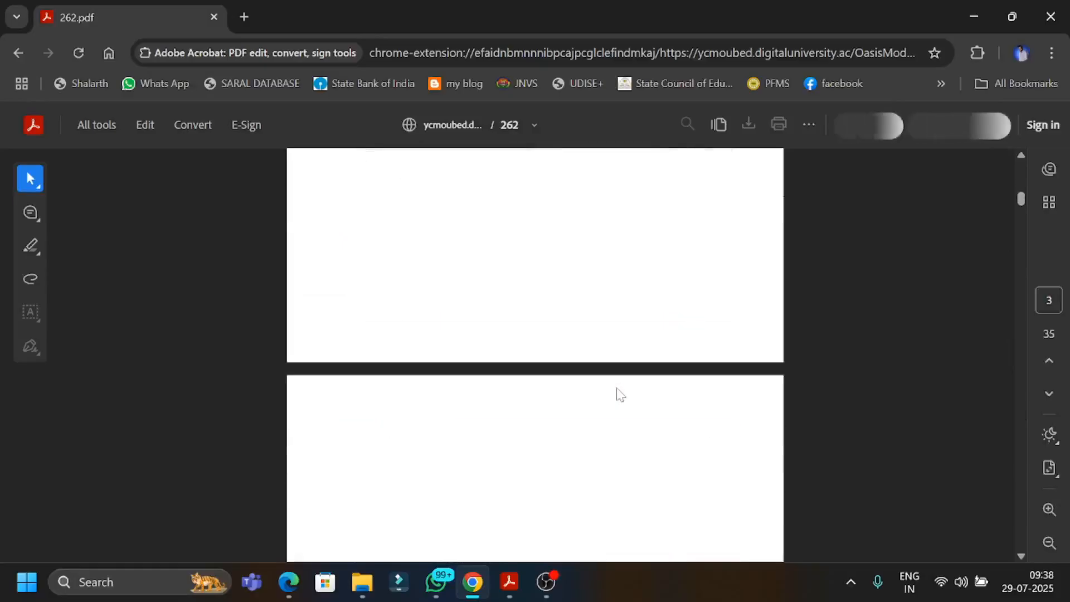
pyautogui.scroll(10, 620, 394)
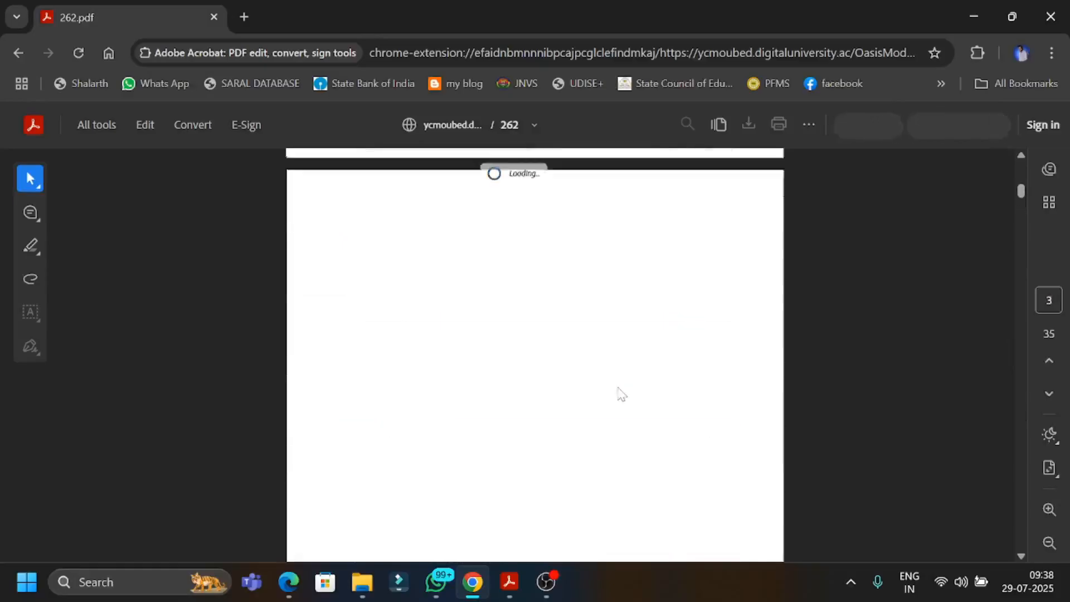
pyautogui.scroll(3, 620, 393)
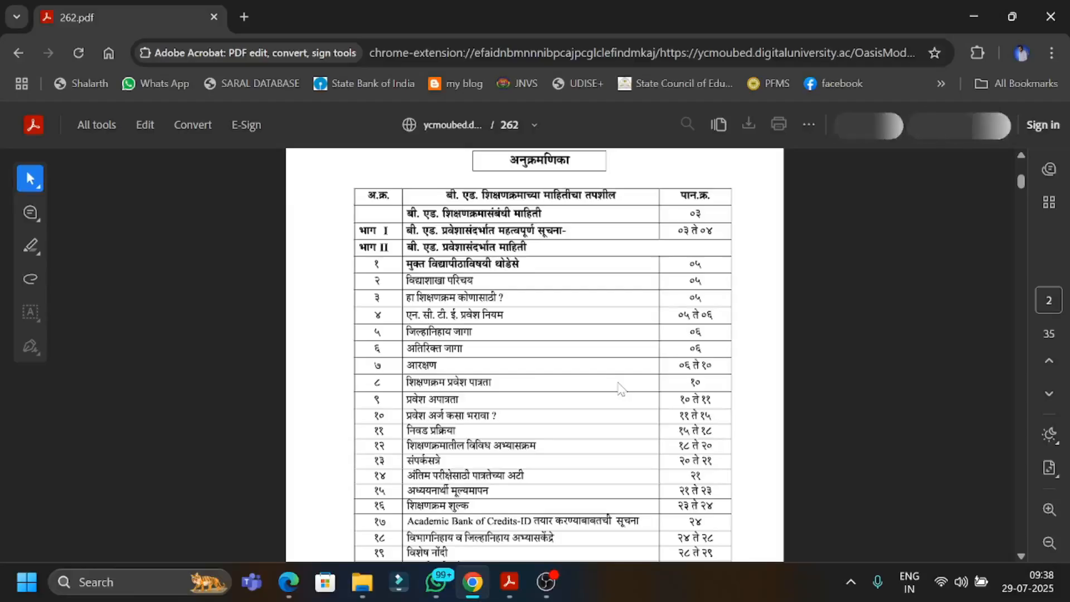
pyautogui.scroll(-3, 620, 387)
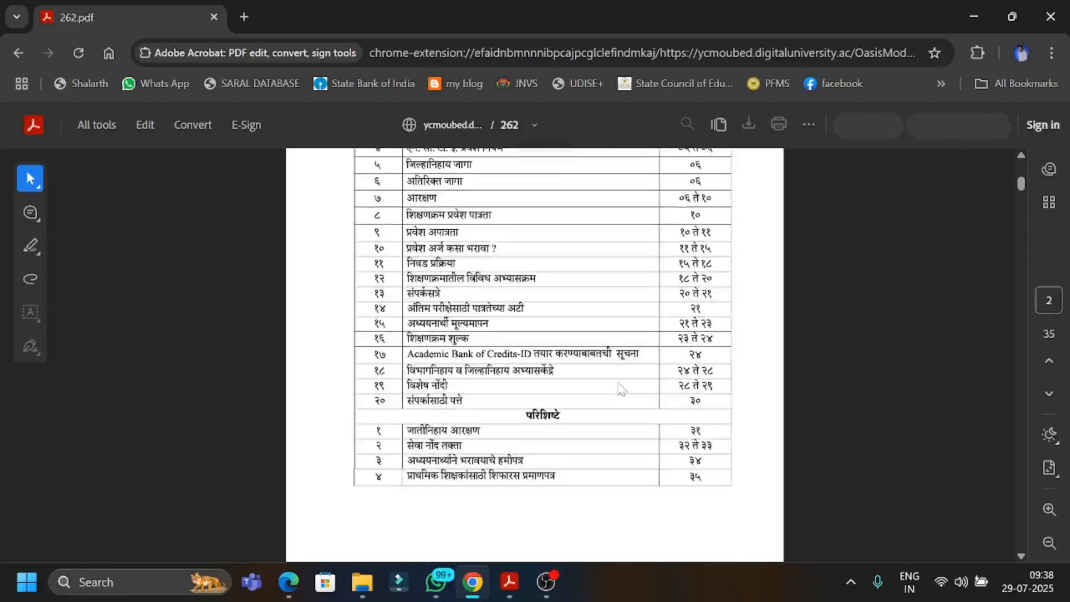
# Return from the prospectus to the B.Ed. admission home page, start a new registration and accept the terms and conditions.
pyautogui.click(15, 51)
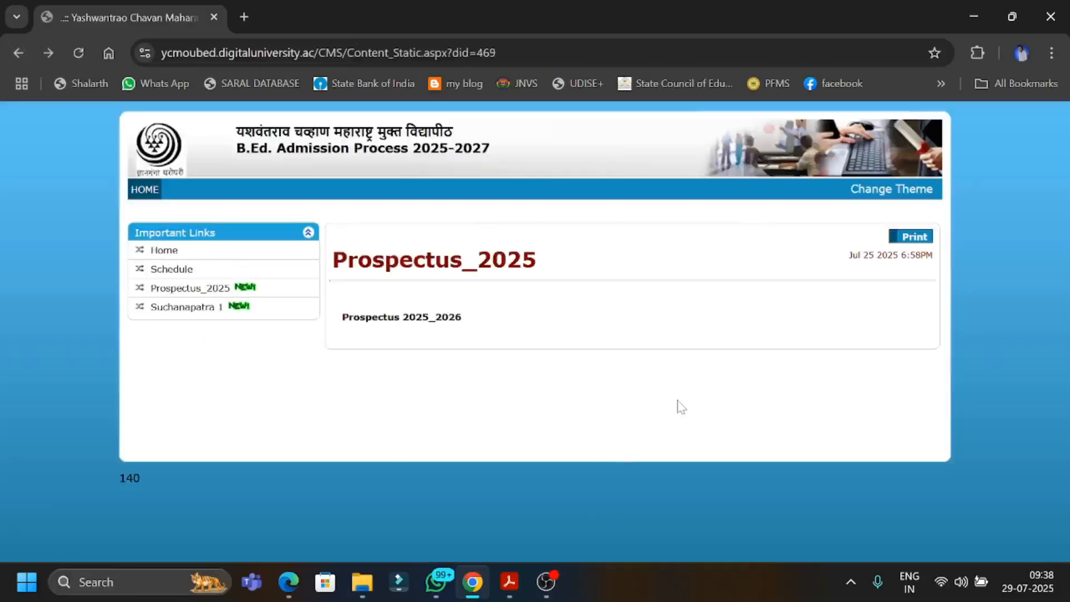
pyautogui.click(157, 252)
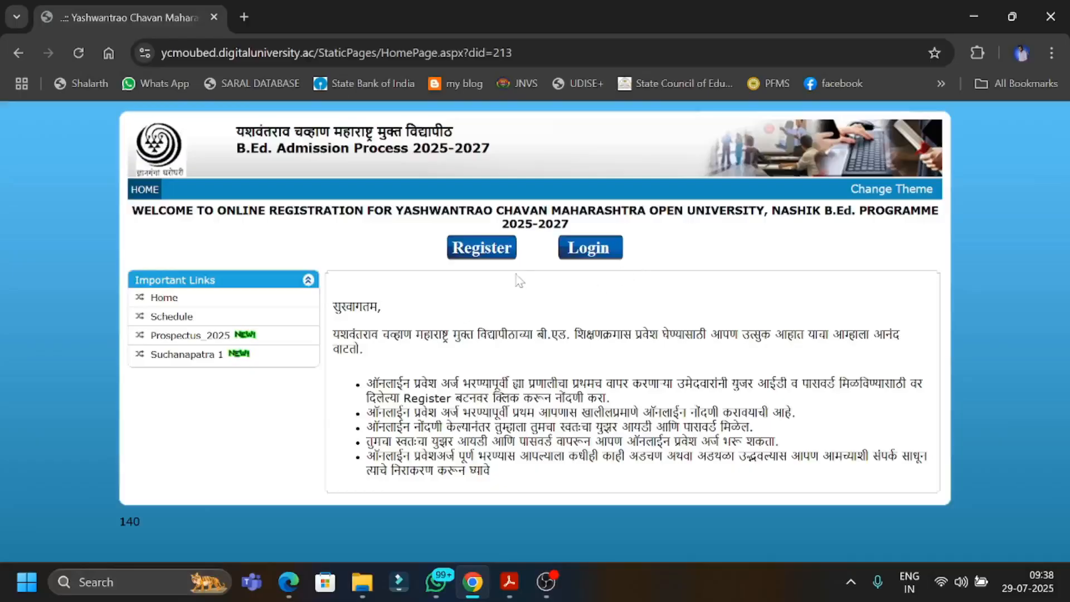
pyautogui.click(483, 252)
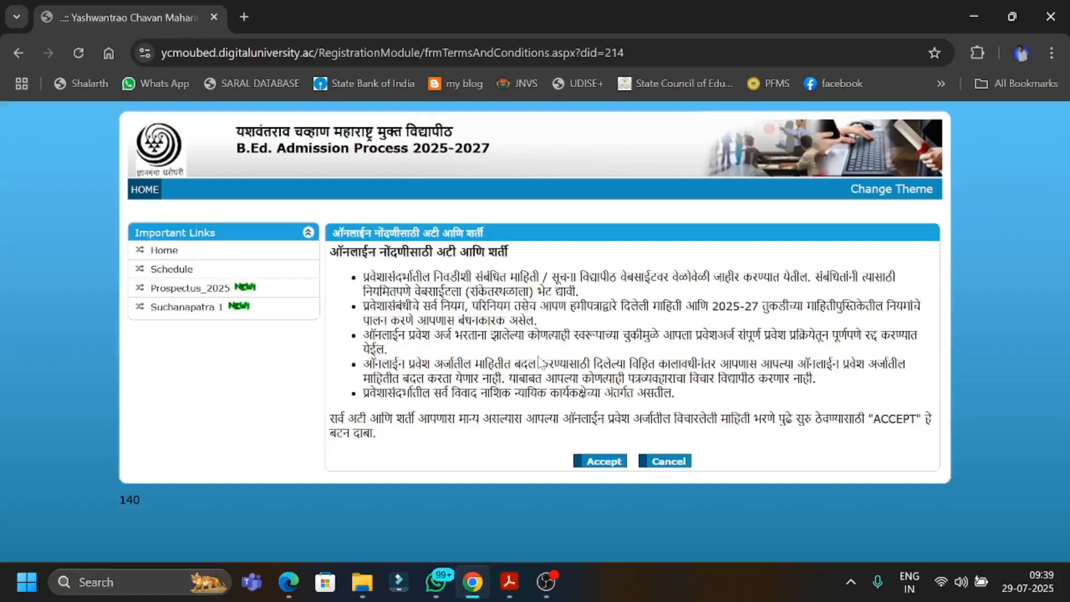
pyautogui.click(598, 462)
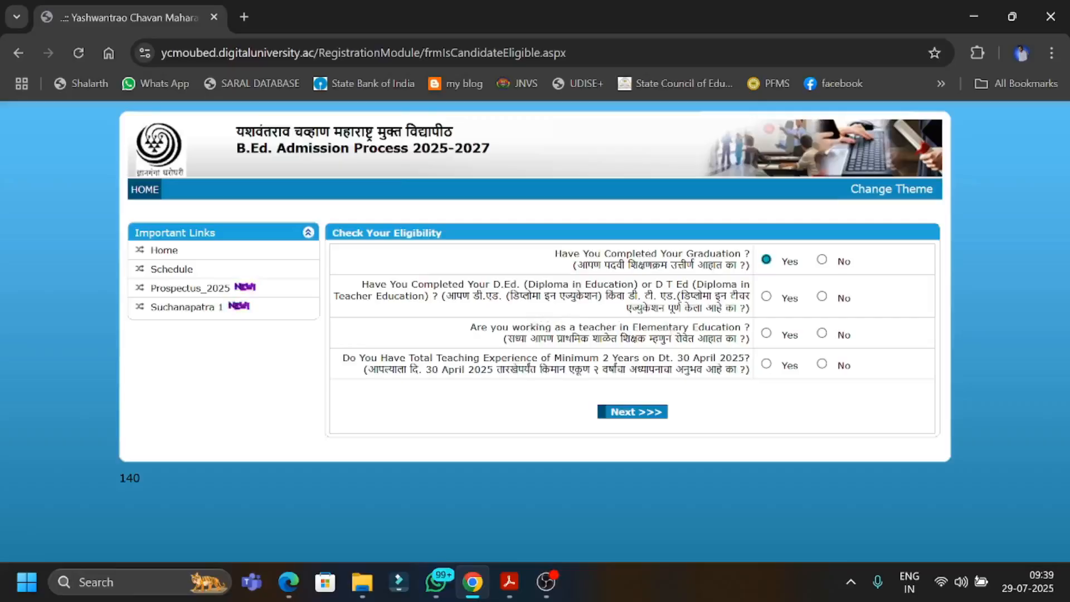
# Answer Yes to the D.Ed., elementary teacher and two-year teaching experience eligibility questions and continue to the PRN check.
pyautogui.click(767, 297)
pyautogui.click(766, 334)
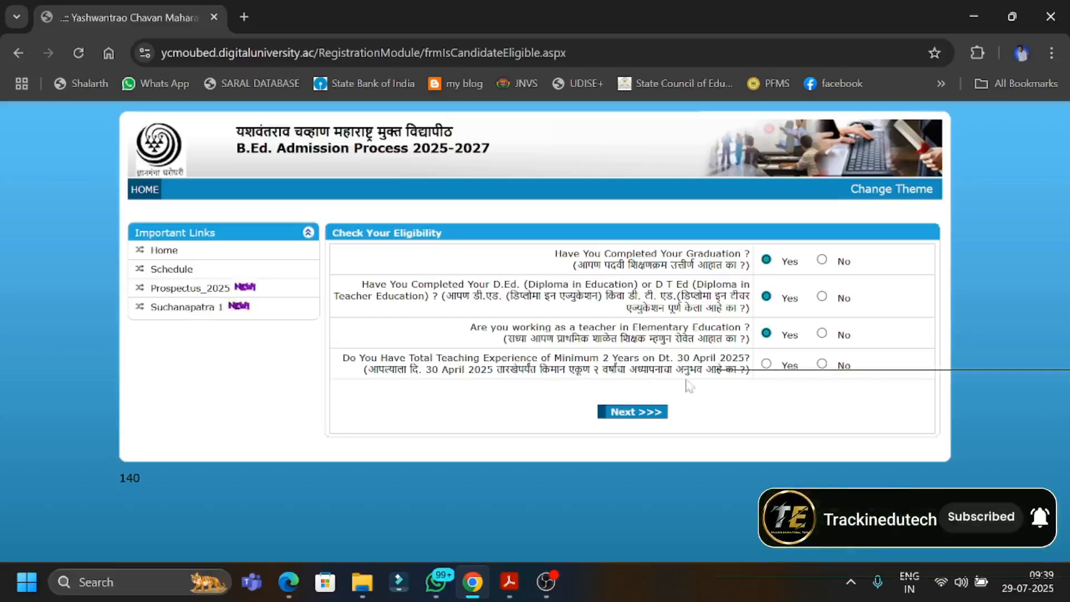
pyautogui.click(766, 364)
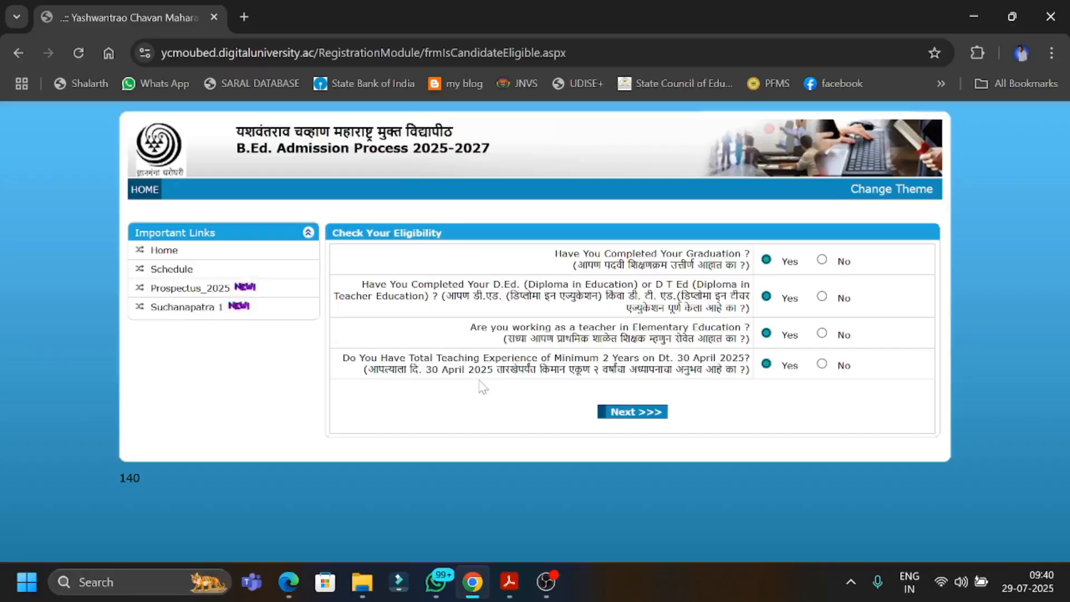
pyautogui.click(634, 414)
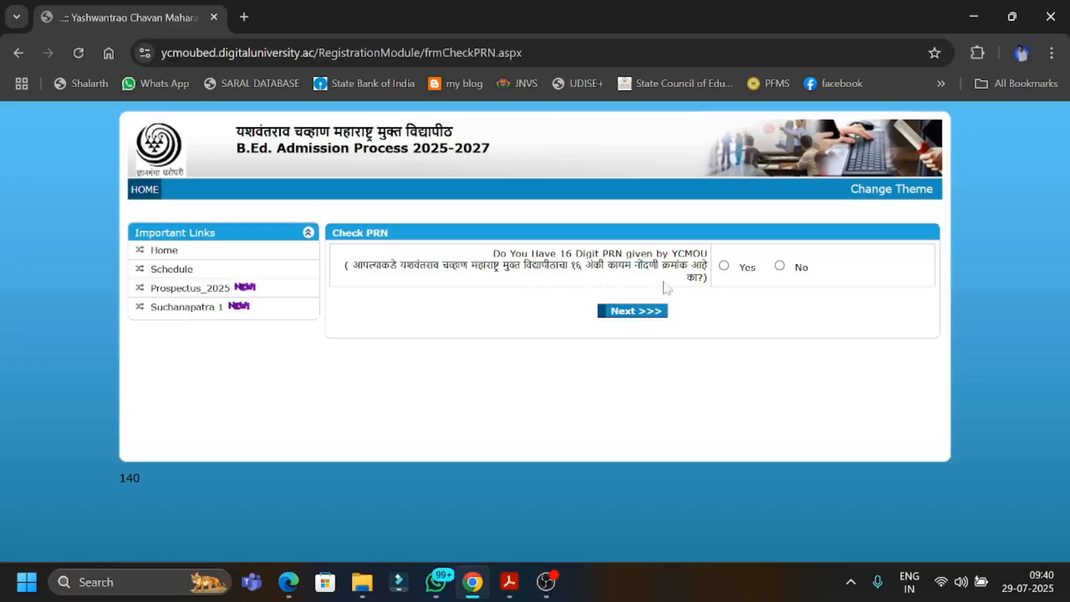
# Answer Yes to having a 16-digit YCMOU PRN, enter the candidate's PRN and continue.
pyautogui.click(724, 267)
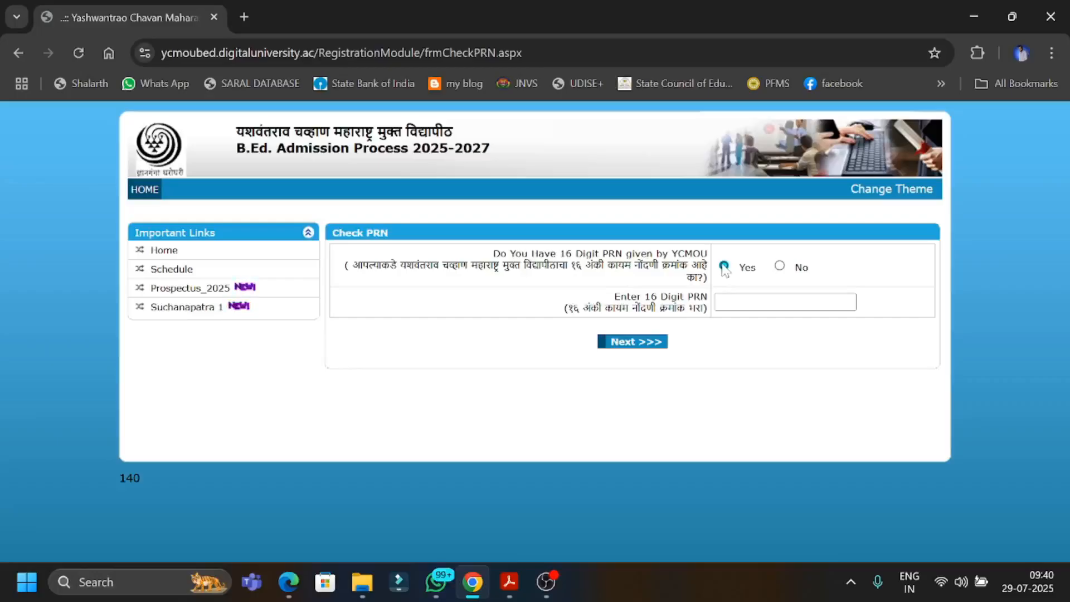
pyautogui.click(780, 267)
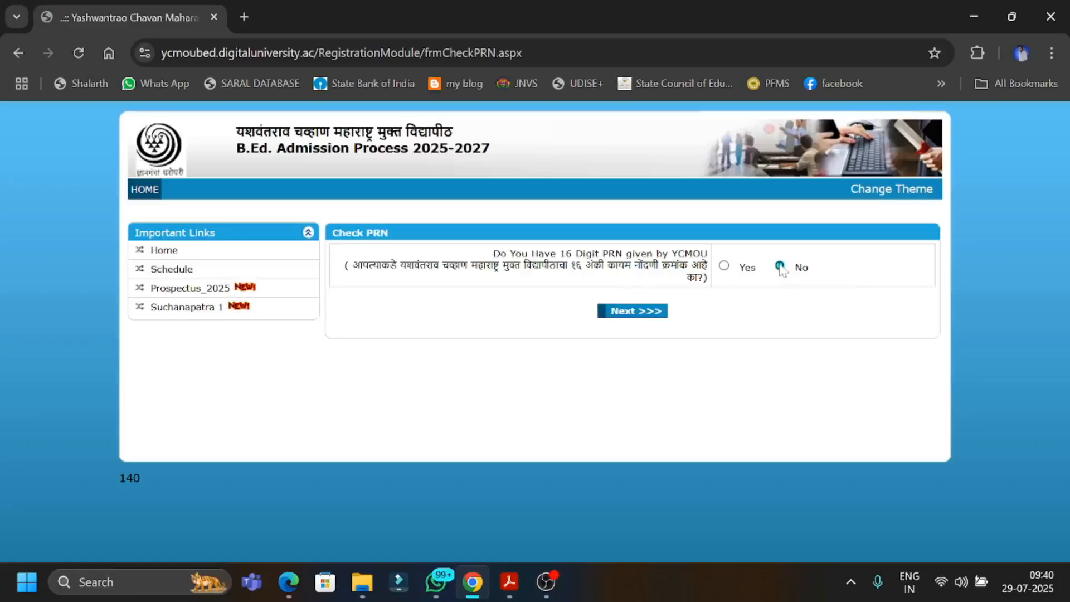
pyautogui.click(724, 266)
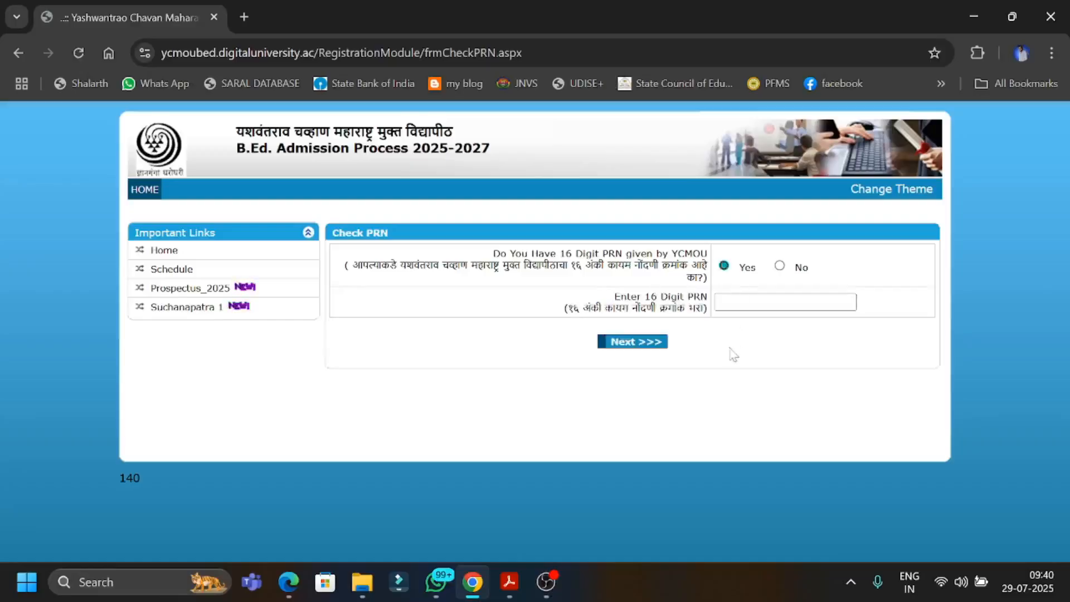
pyautogui.click(746, 302)
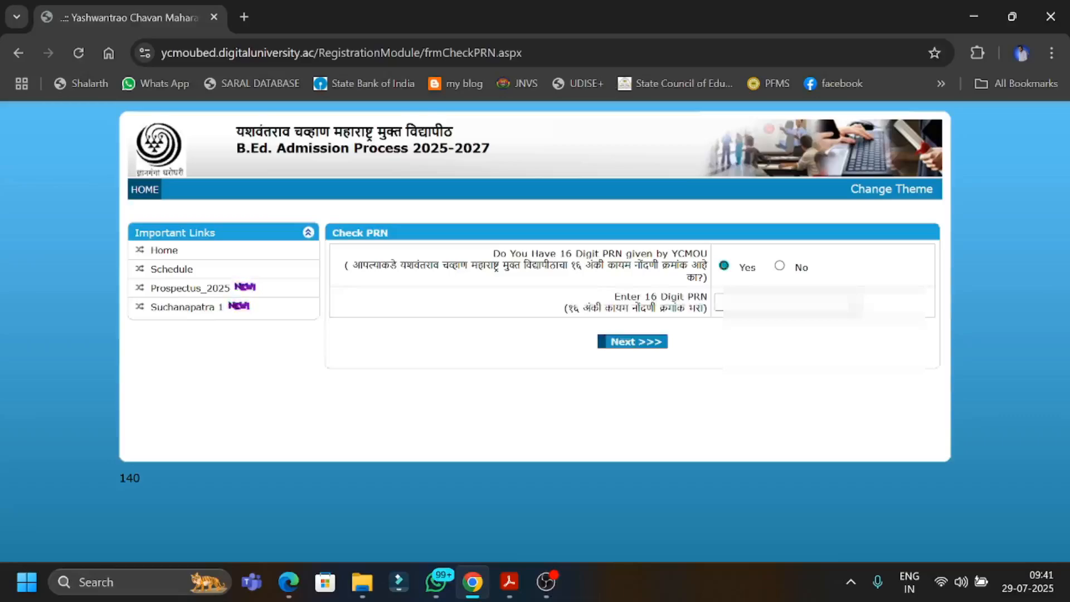
pyautogui.click(780, 302)
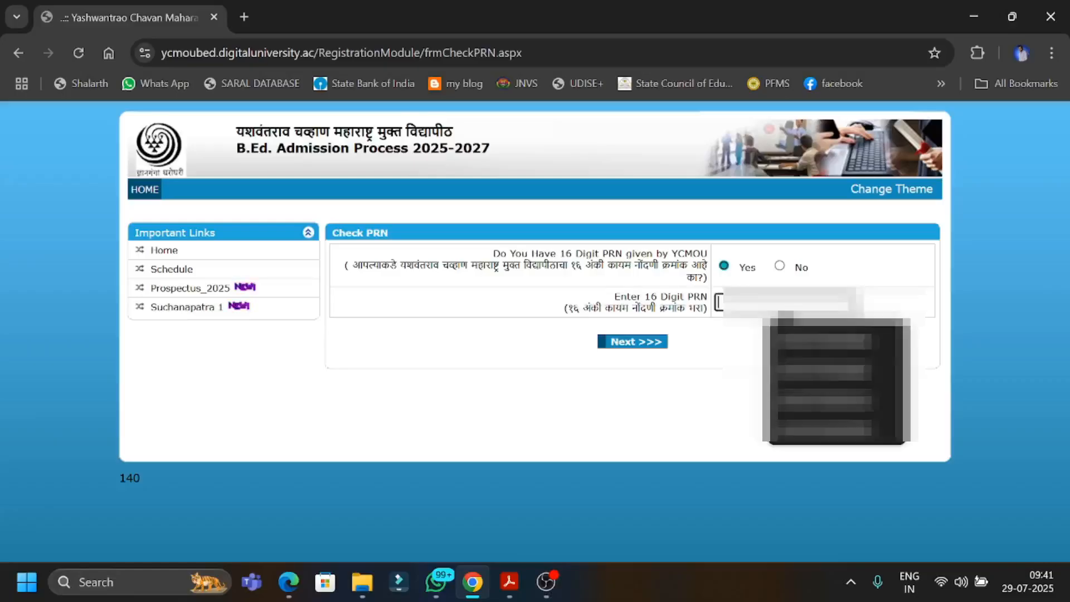
pyautogui.click(796, 379)
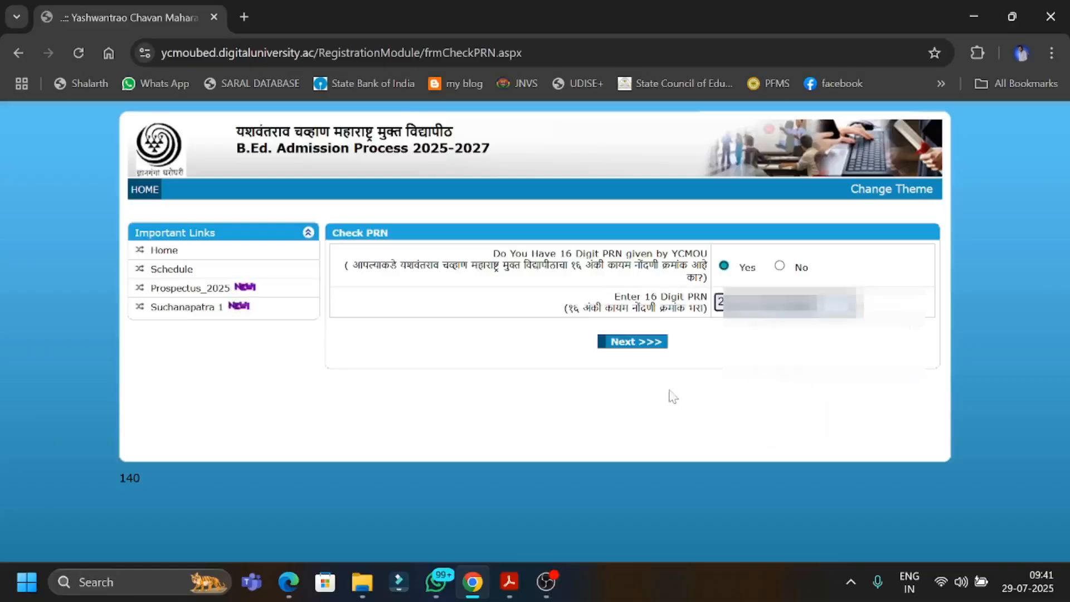
pyautogui.click(627, 343)
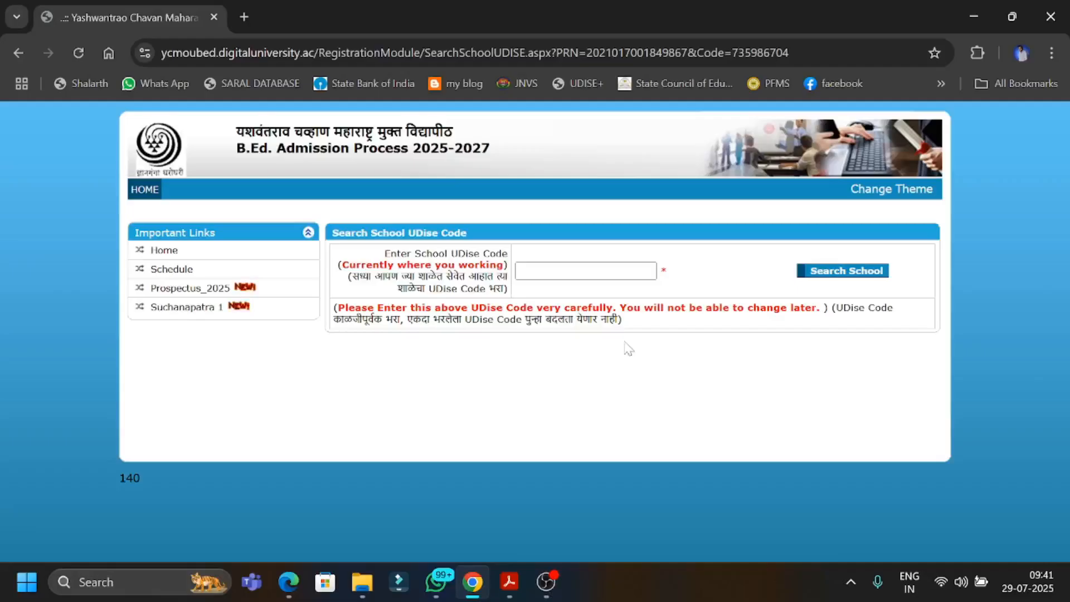
# Enter the UDise code of the current school, search for the school and proceed with it to the registration form.
pyautogui.click(521, 270)
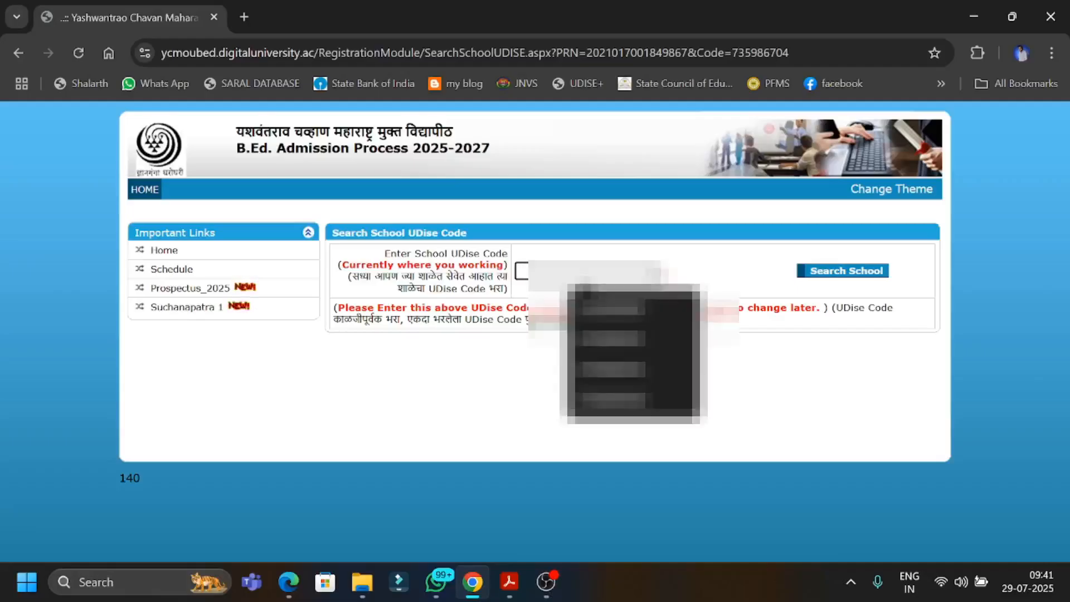
pyautogui.click(625, 354)
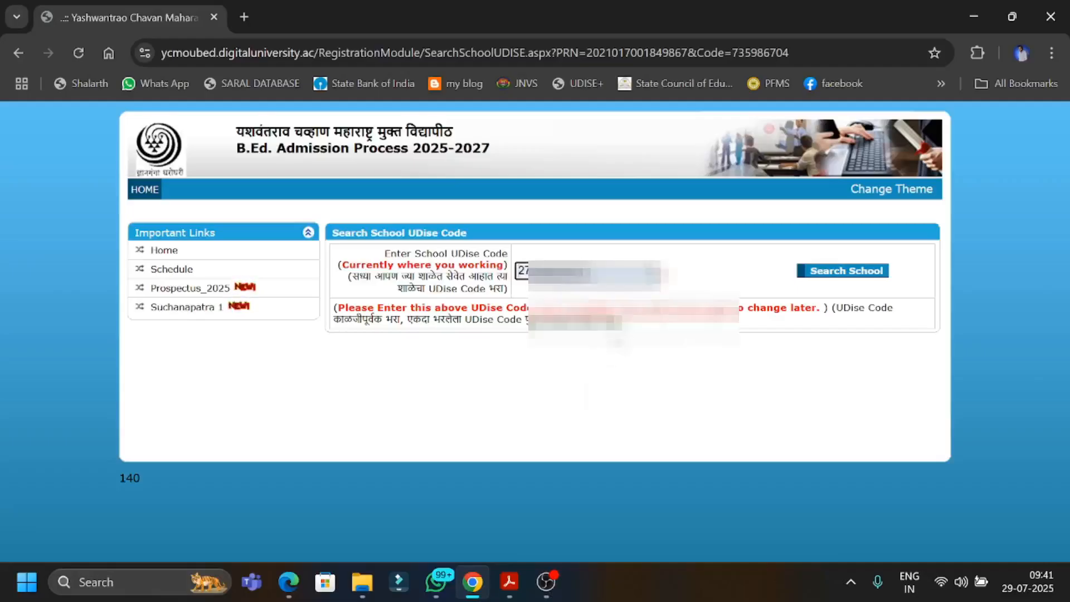
pyautogui.click(849, 272)
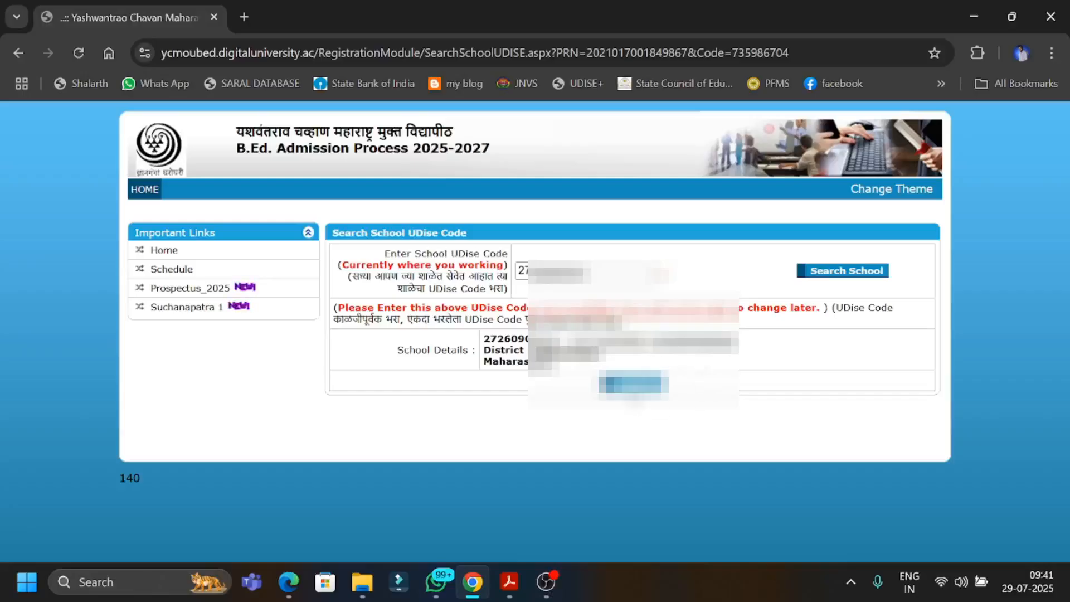
pyautogui.click(630, 386)
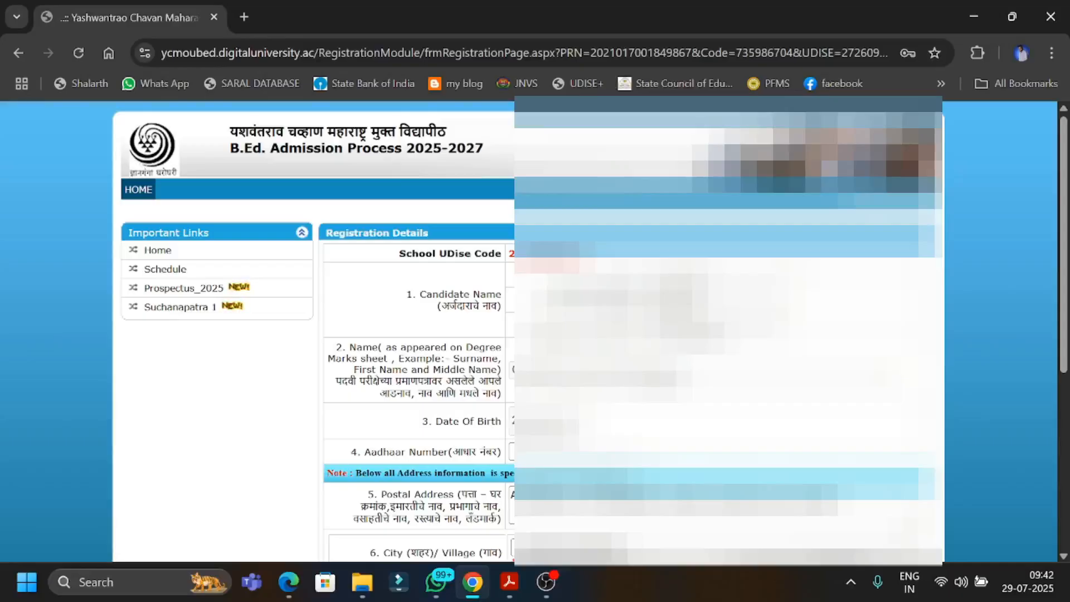
# Fill in the candidate's Aadhaar number in the registration details.
pyautogui.click(574, 452)
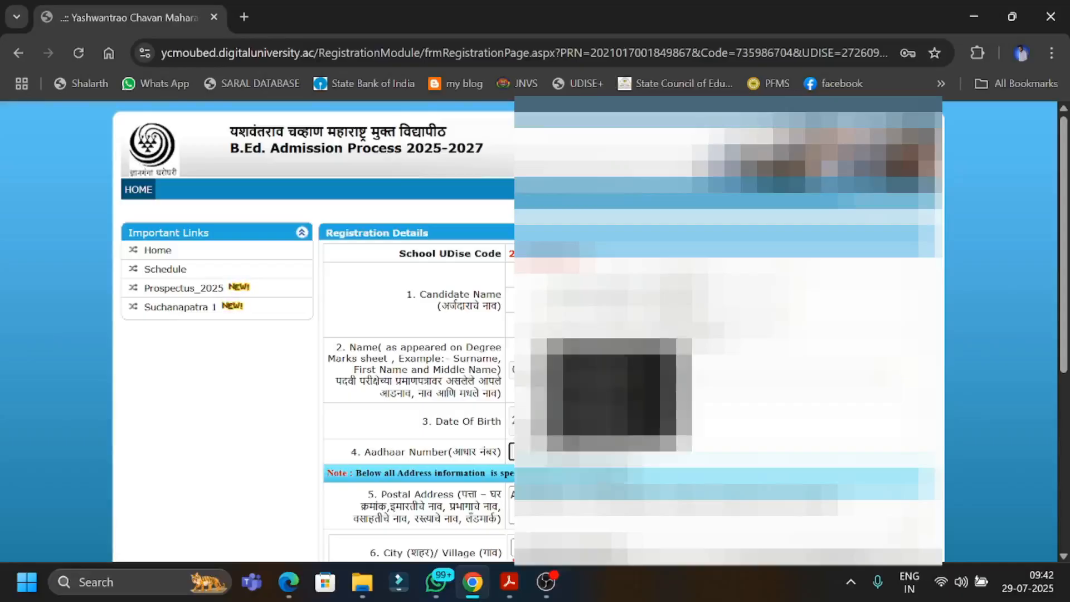
pyautogui.click(585, 388)
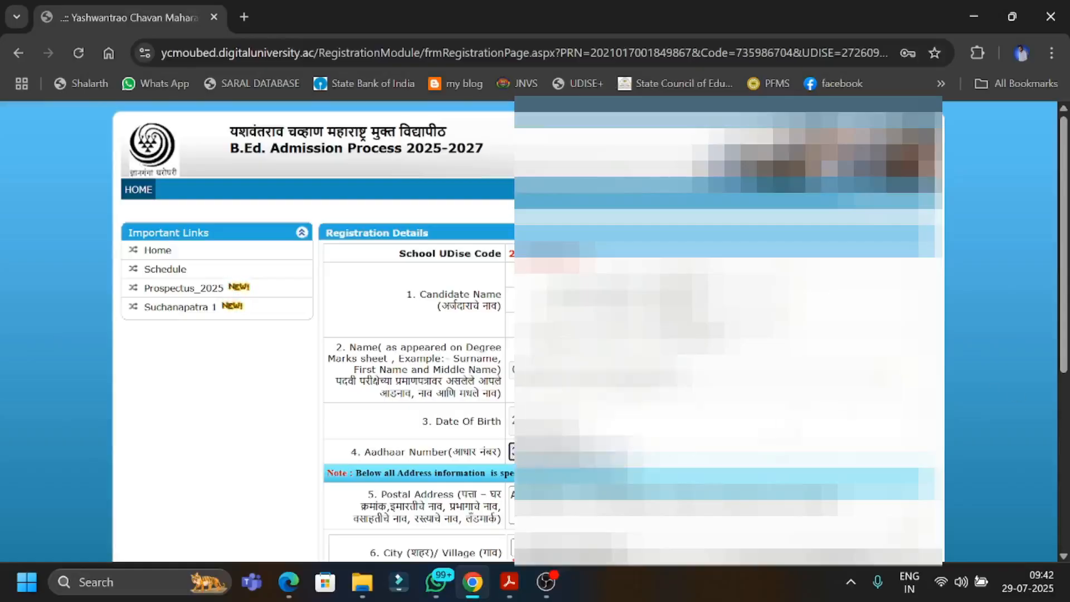
pyautogui.scroll(-1, 584, 331)
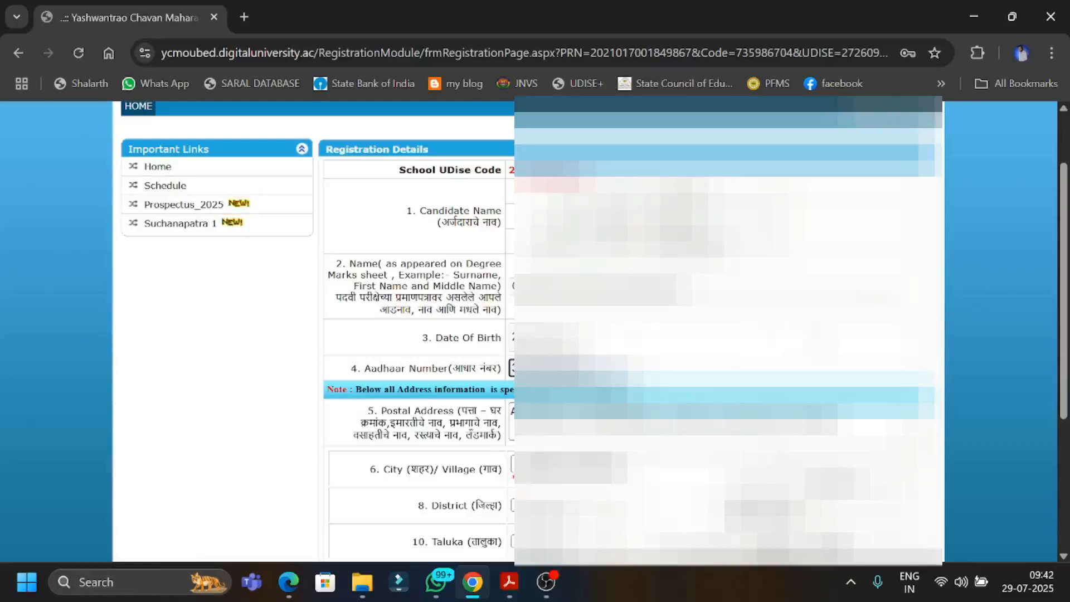
# Enter a password of choice, repeat it in the confirmation field and submit the registration details.
pyautogui.scroll(-3, 585, 335)
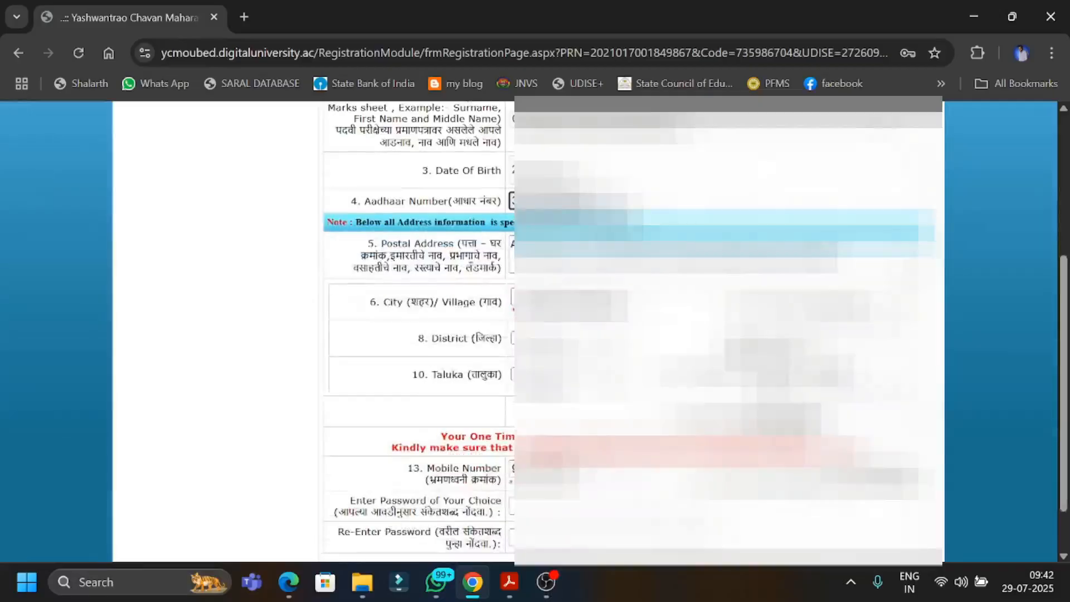
pyautogui.scroll(-1, 585, 334)
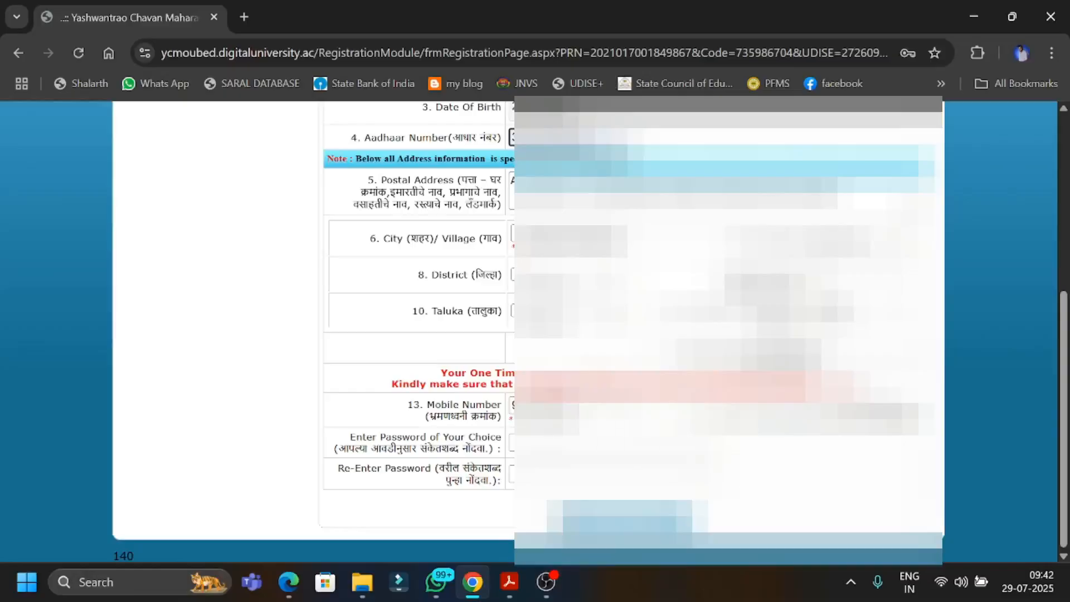
pyautogui.click(579, 443)
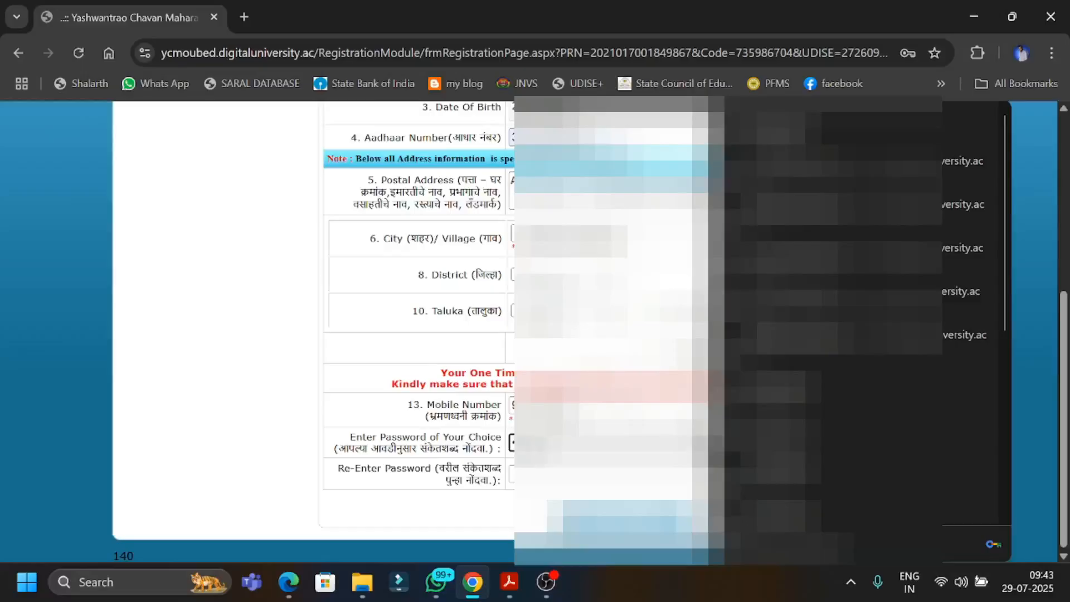
pyautogui.press('Tab')
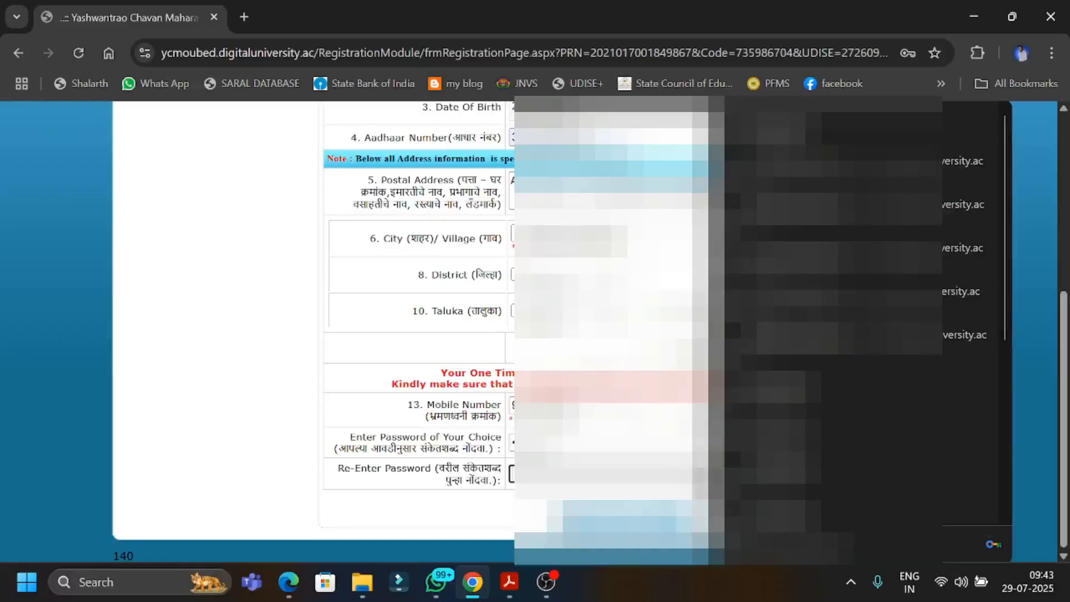
pyautogui.write('•')
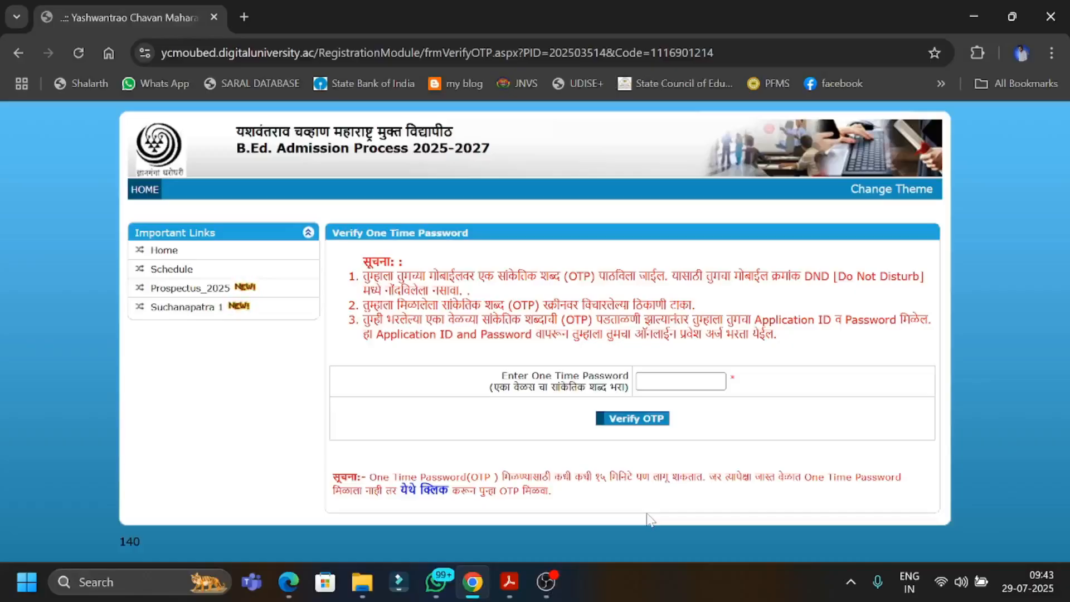
# Enter and verify the one-time password, select the issued login ID and continue to the login page.
pyautogui.hotkey('ctrl', 'v')
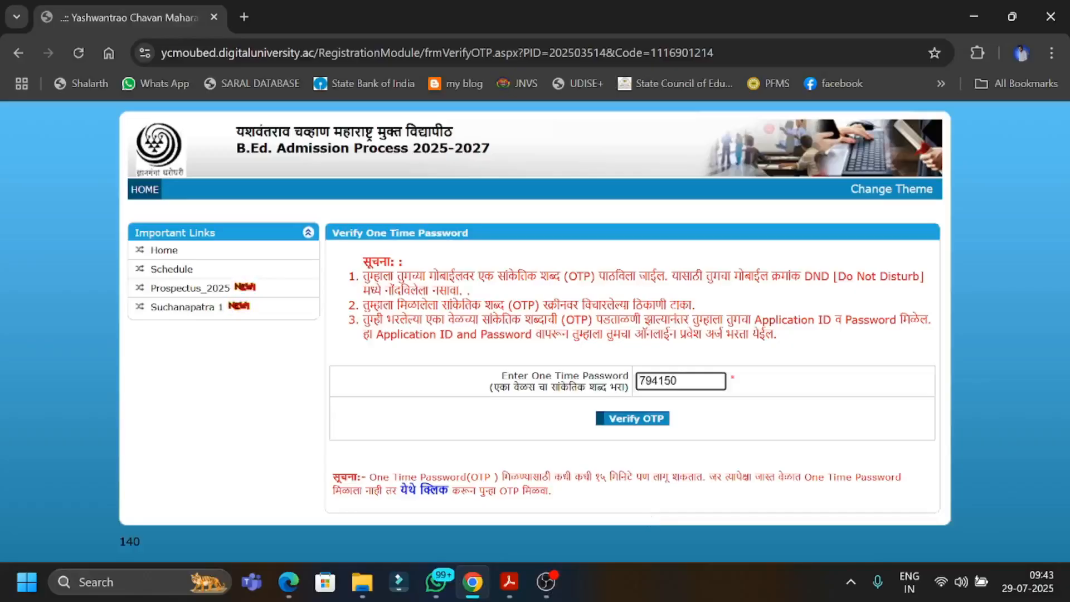
pyautogui.click(650, 427)
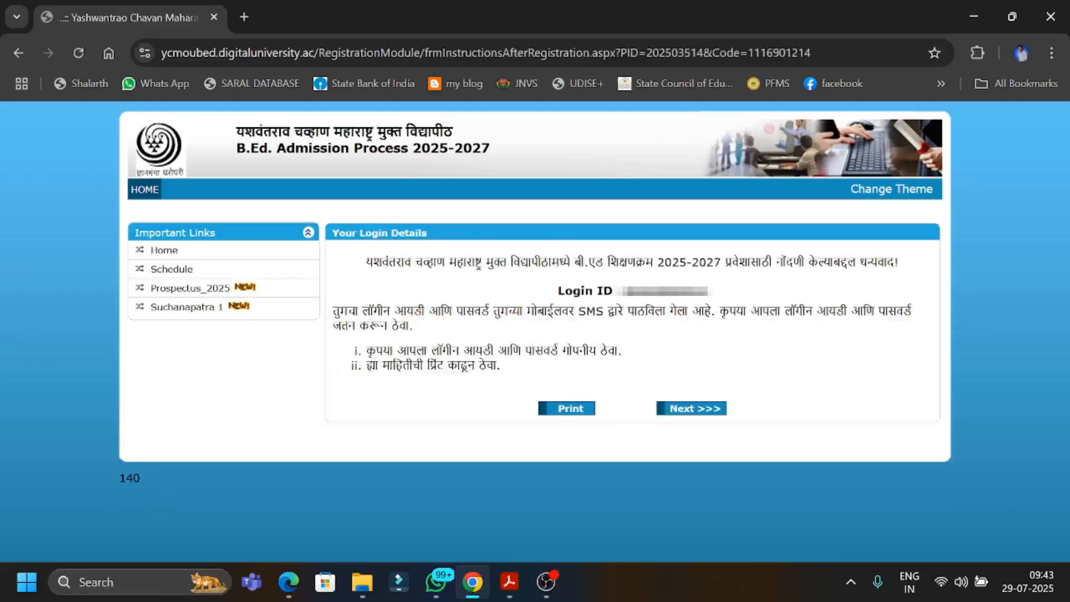
pyautogui.moveTo(625, 290); pyautogui.dragTo(719, 301)
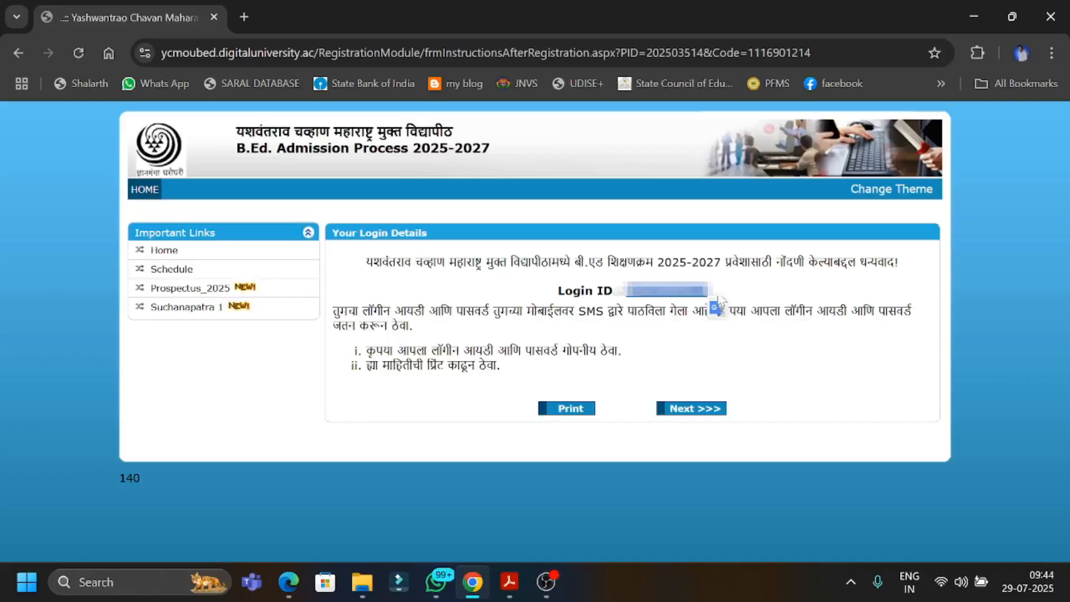
pyautogui.click(694, 409)
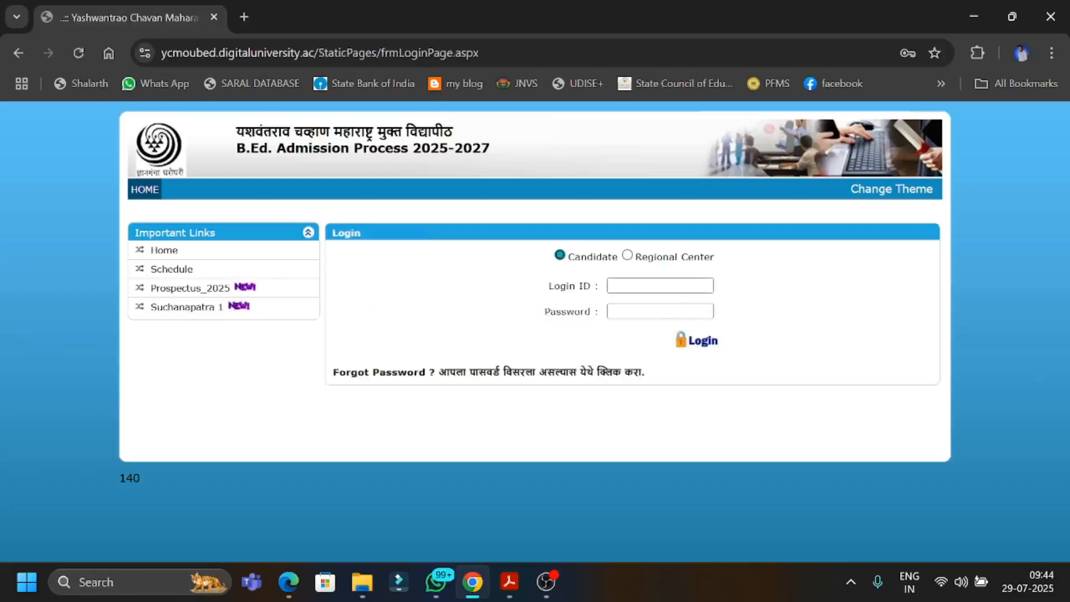
# Log in as Candidate with the issued login ID and account password, and close the browser's password prompt.
pyautogui.click(662, 287)
pyautogui.click(786, 391)
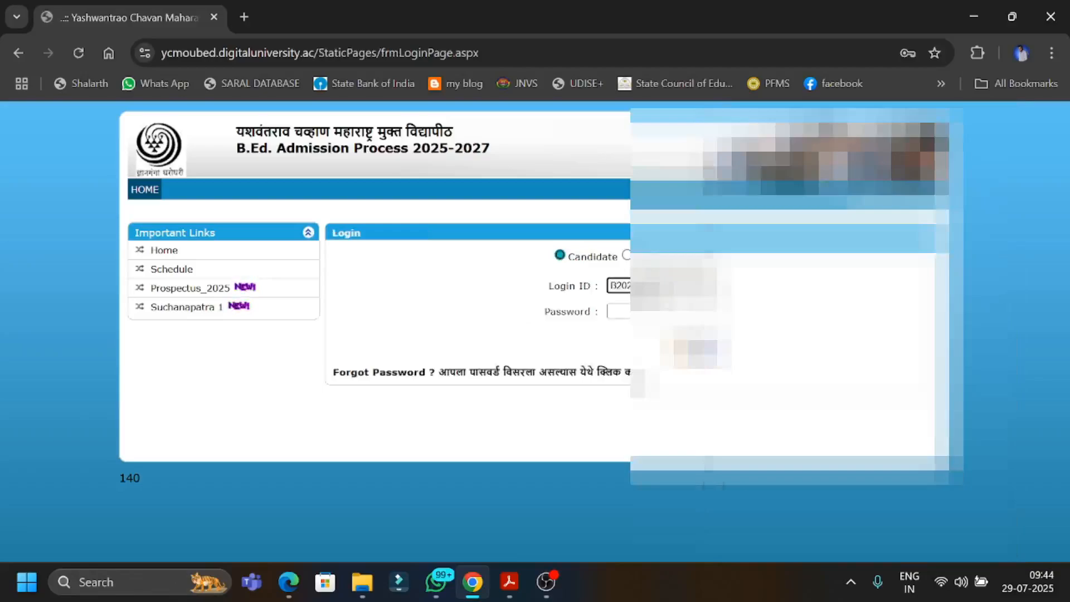
pyautogui.click(663, 312)
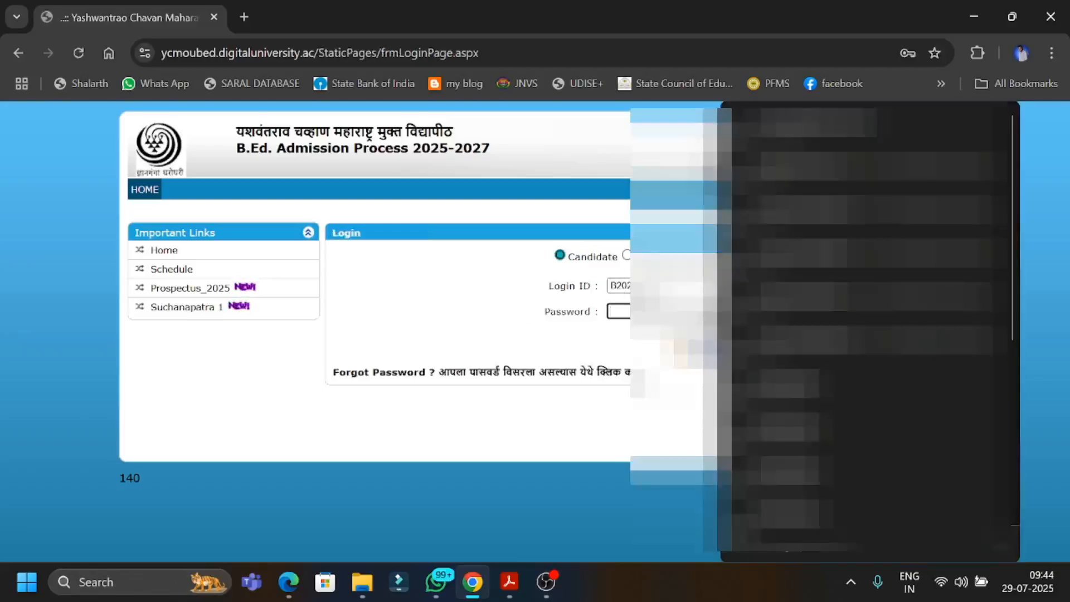
pyautogui.write('••••••')
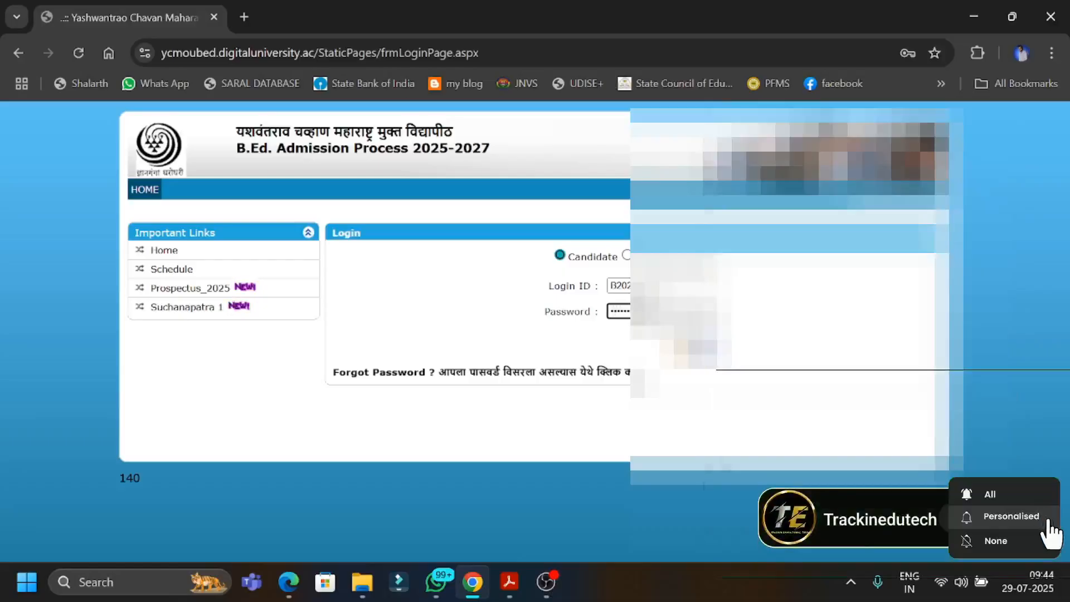
pyautogui.press('Return')
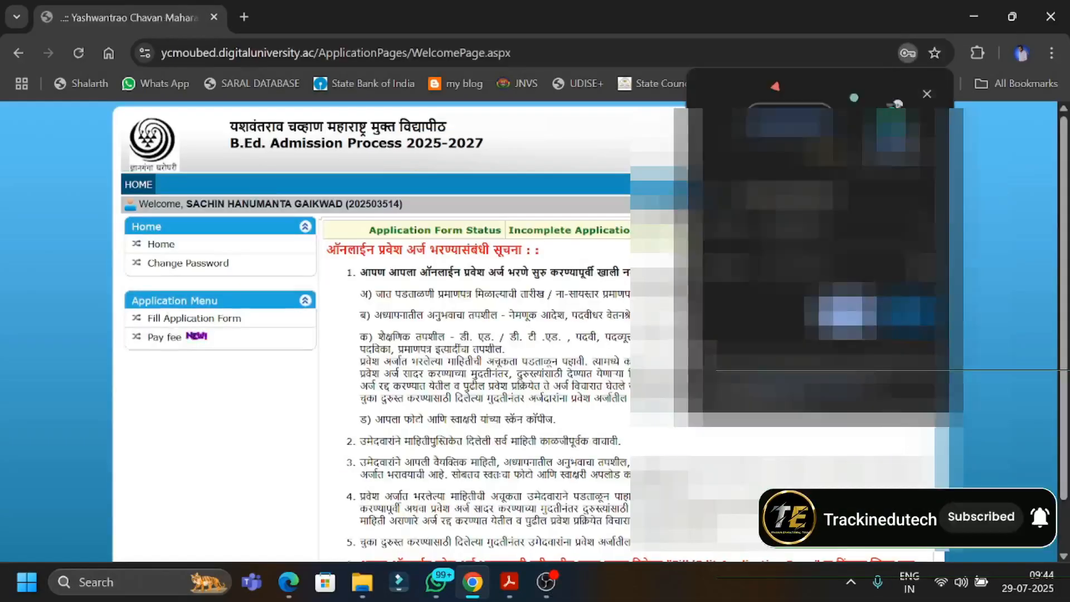
pyautogui.click(847, 315)
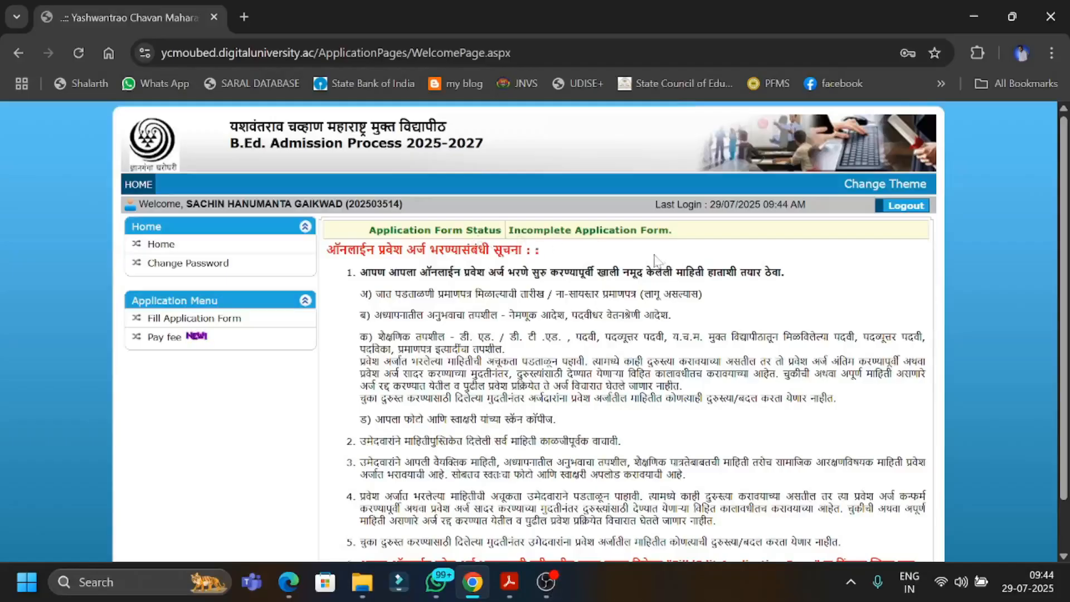
# Open the application form from the instructions page and continue past the registration details.
pyautogui.scroll(-1, 648, 367)
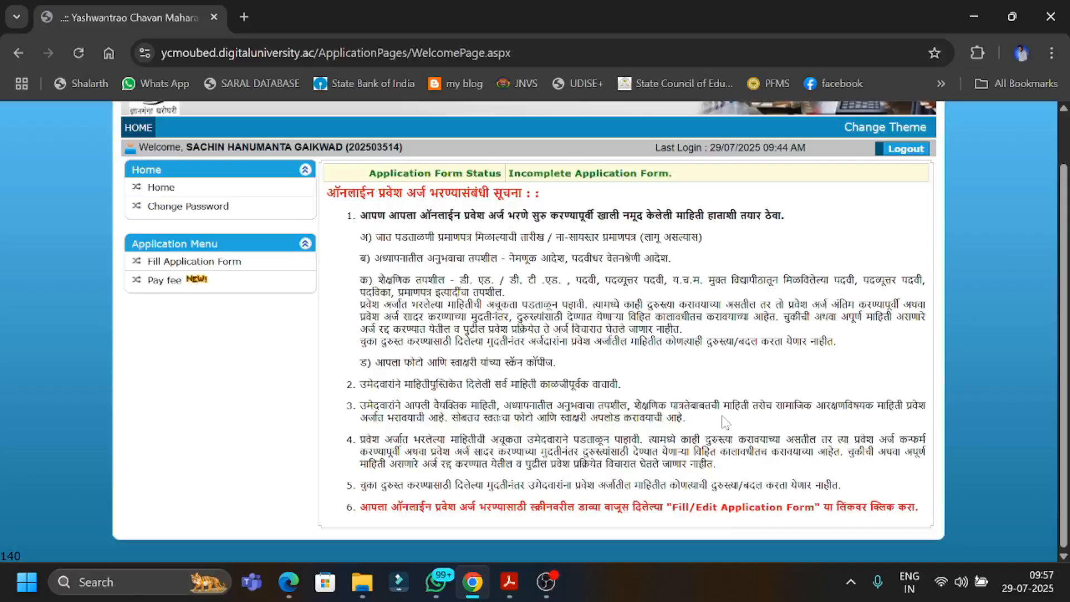
pyautogui.click(203, 262)
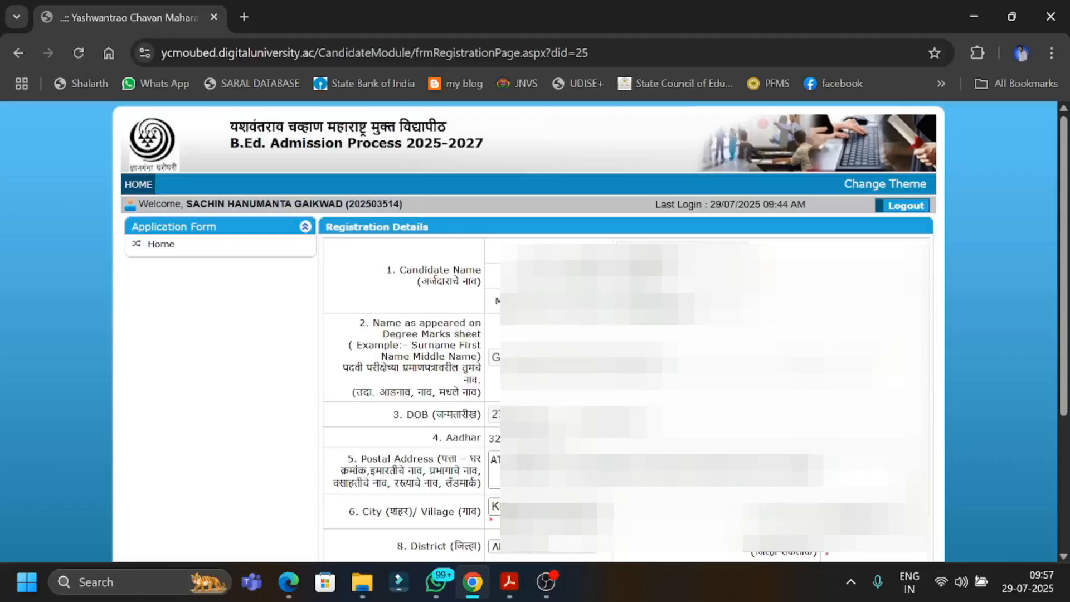
pyautogui.scroll(-4, 585, 334)
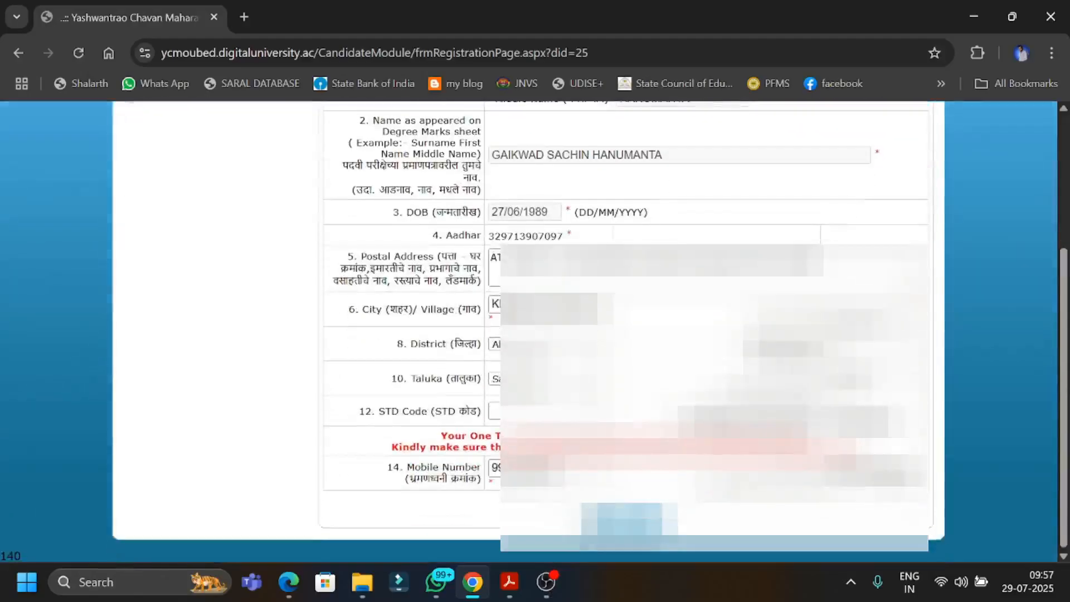
pyautogui.click(629, 519)
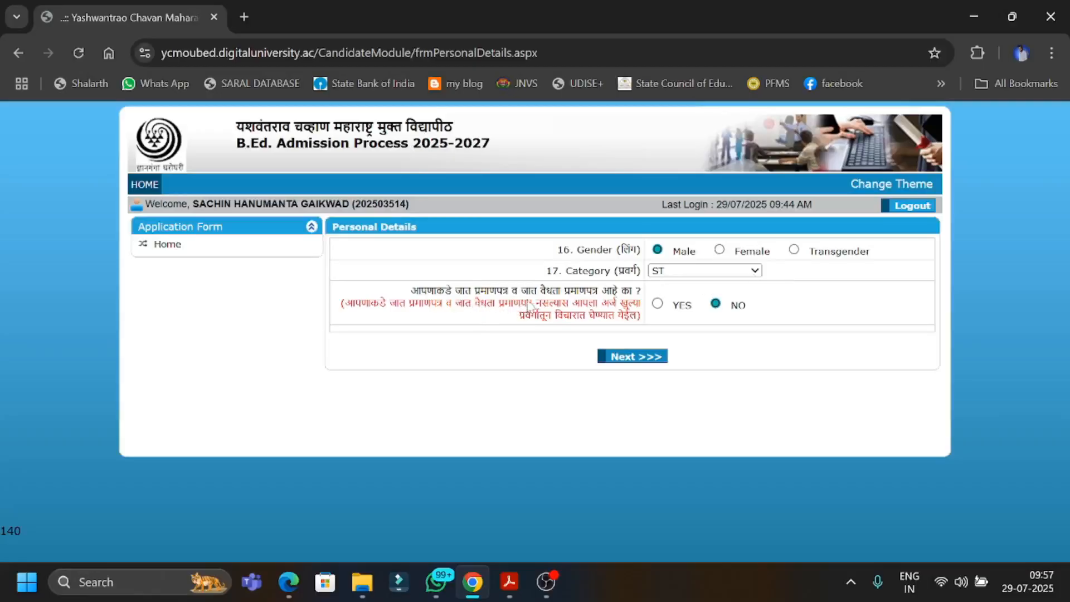
# Answer YES to having the caste and caste validity certificates in the personal details and continue.
pyautogui.click(659, 305)
pyautogui.click(626, 359)
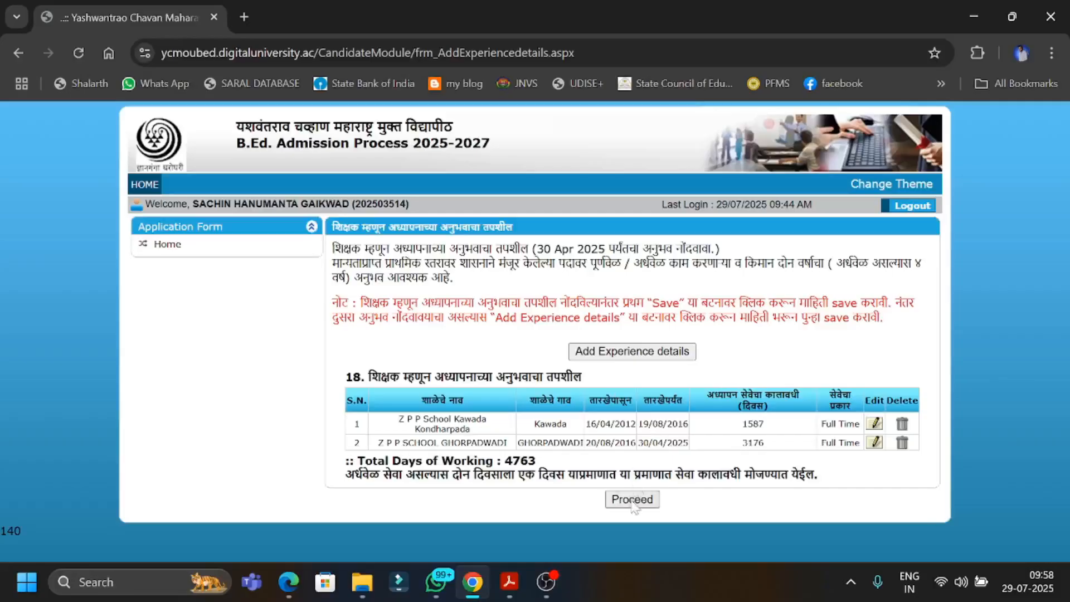
# Open a blank experience entry, proceed with the recorded teaching experience and continue past the work experience details.
pyautogui.click(618, 356)
pyautogui.scroll(-3, 613, 385)
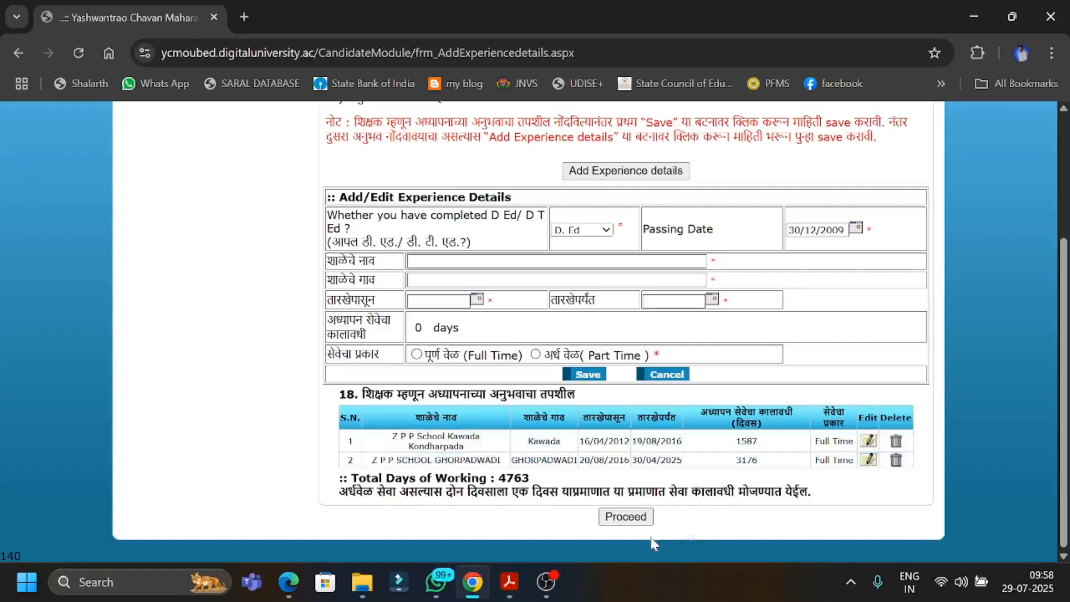
pyautogui.click(625, 517)
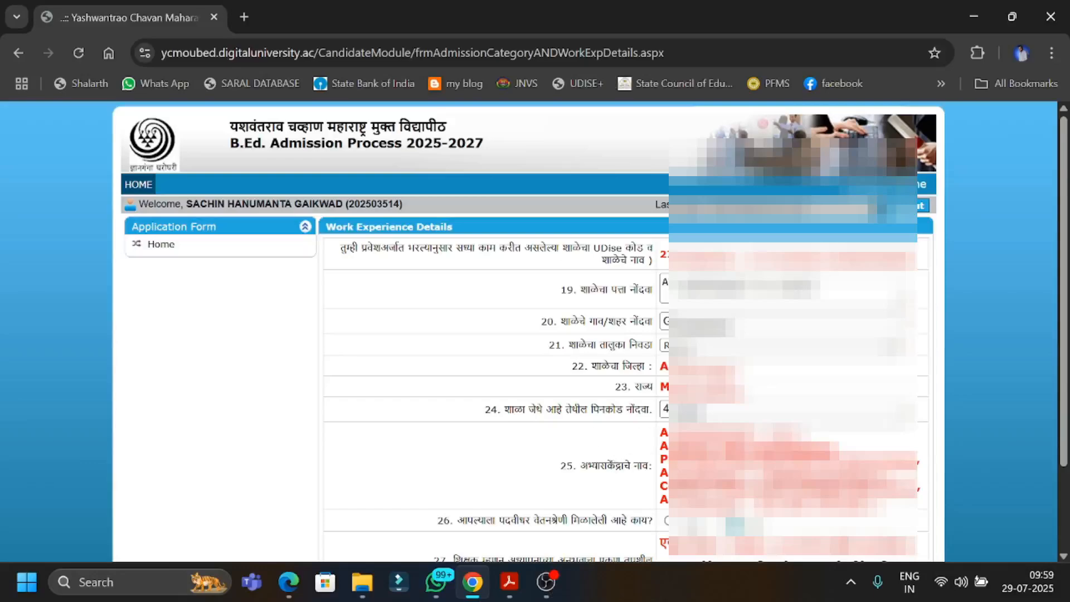
pyautogui.scroll(-2, 634, 460)
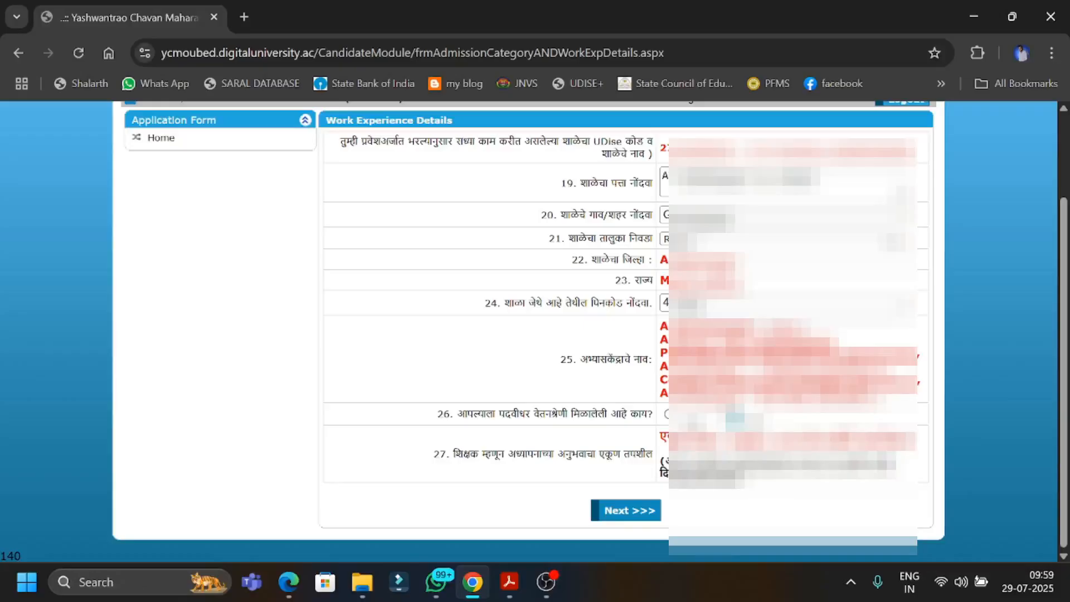
pyautogui.click(633, 517)
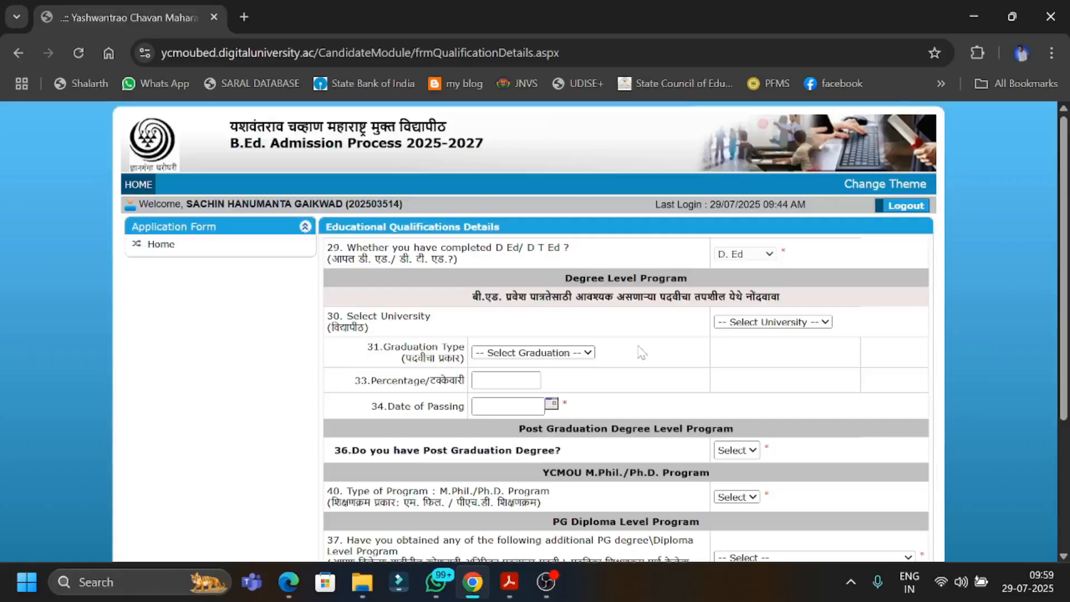
# Set the degree-level university to OTHER and the graduation type to B.A.
pyautogui.click(744, 325)
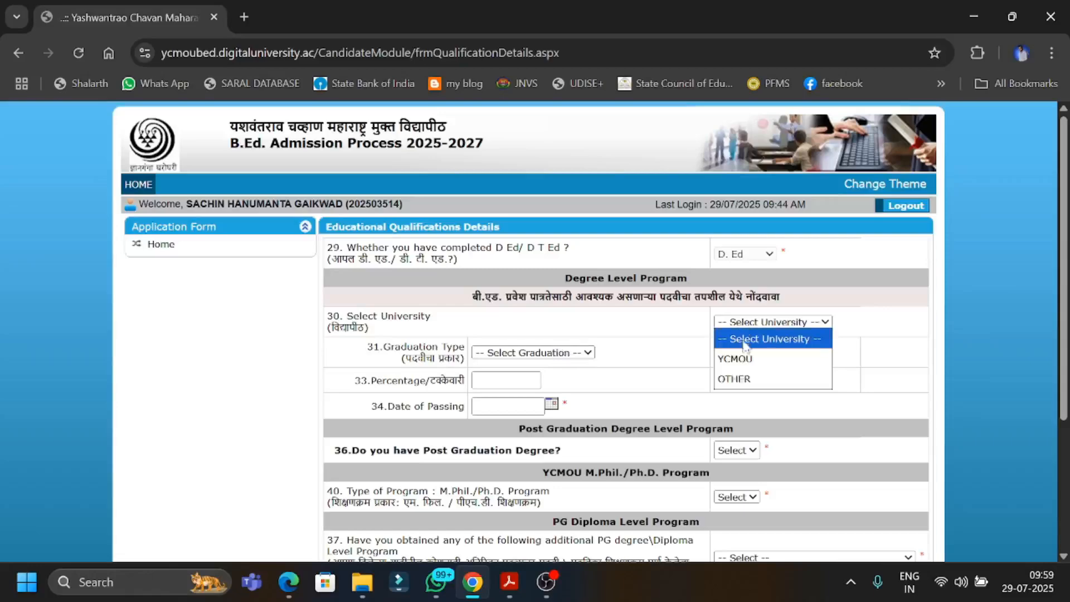
pyautogui.click(740, 378)
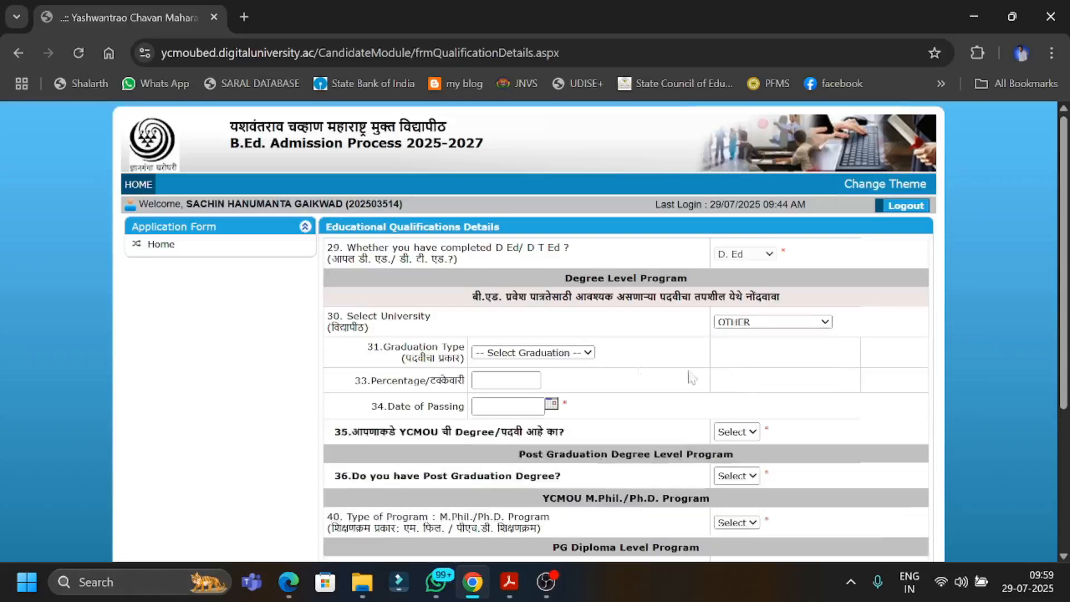
pyautogui.click(585, 353)
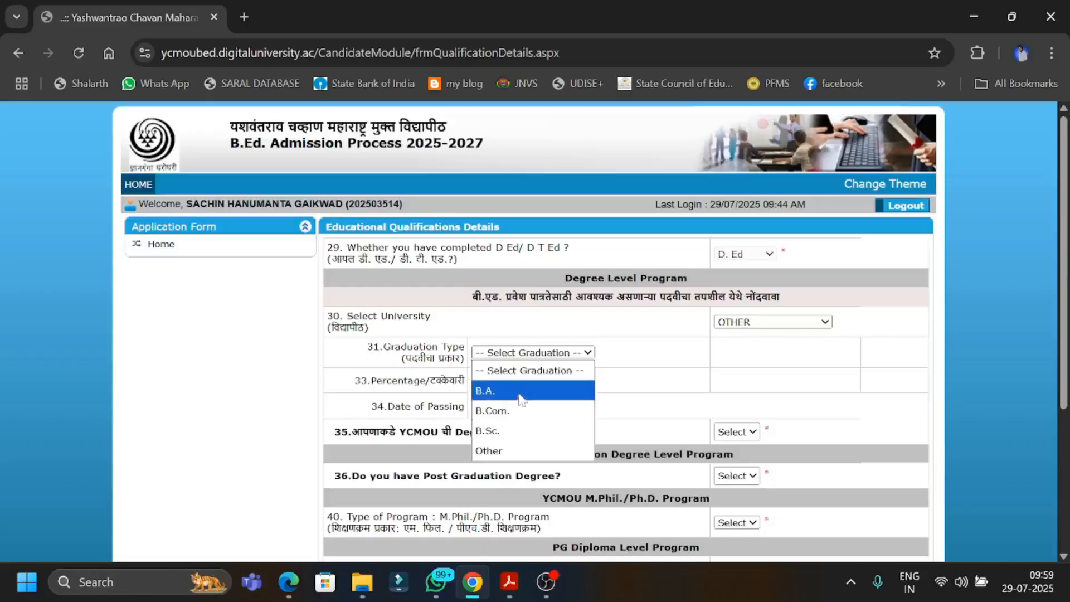
pyautogui.click(752, 324)
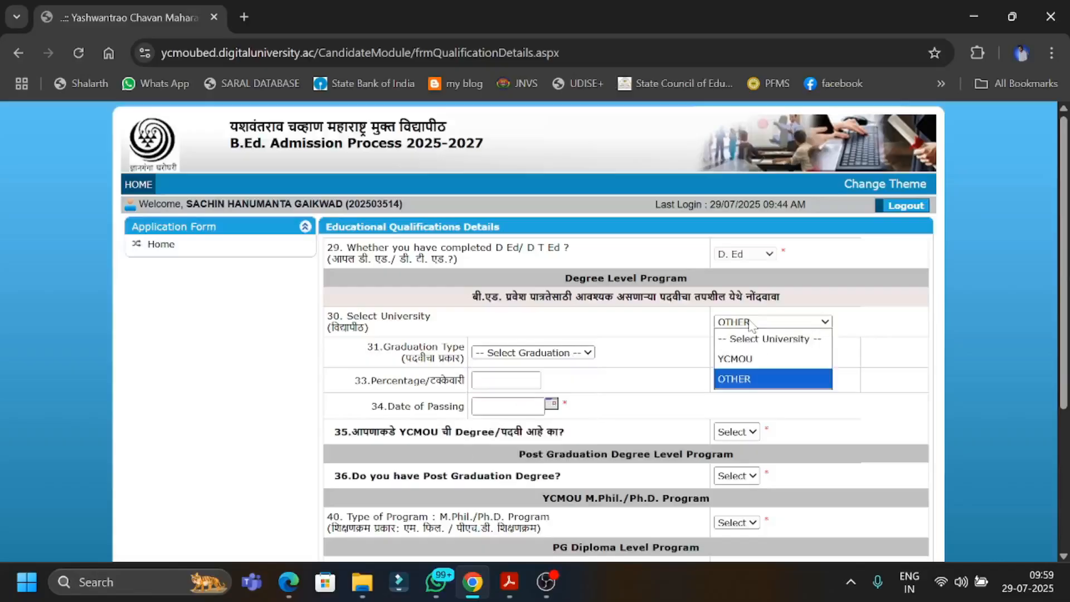
pyautogui.click(747, 383)
pyautogui.click(544, 359)
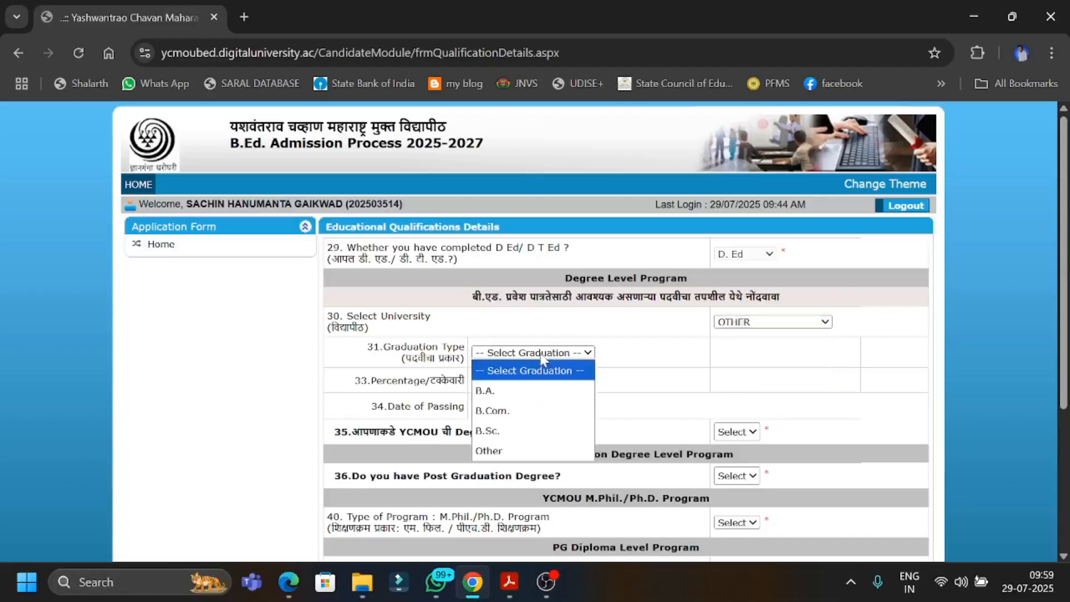
pyautogui.click(540, 390)
# Fill in the B.A. degree's percentage as 60.16 and its date of passing as 19/06/2014.
pyautogui.click(506, 380)
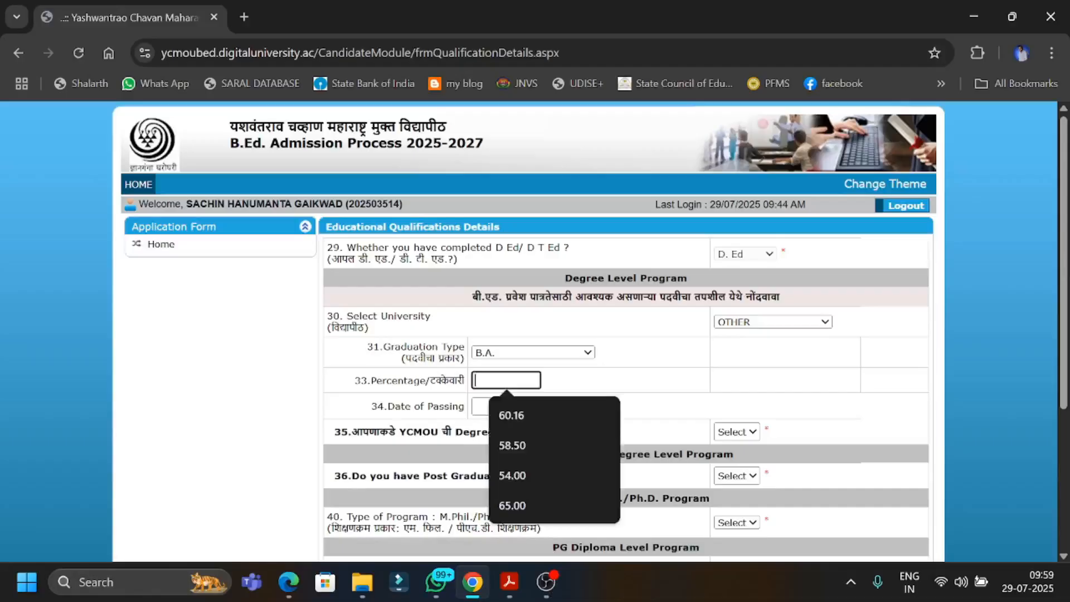
pyautogui.click(517, 420)
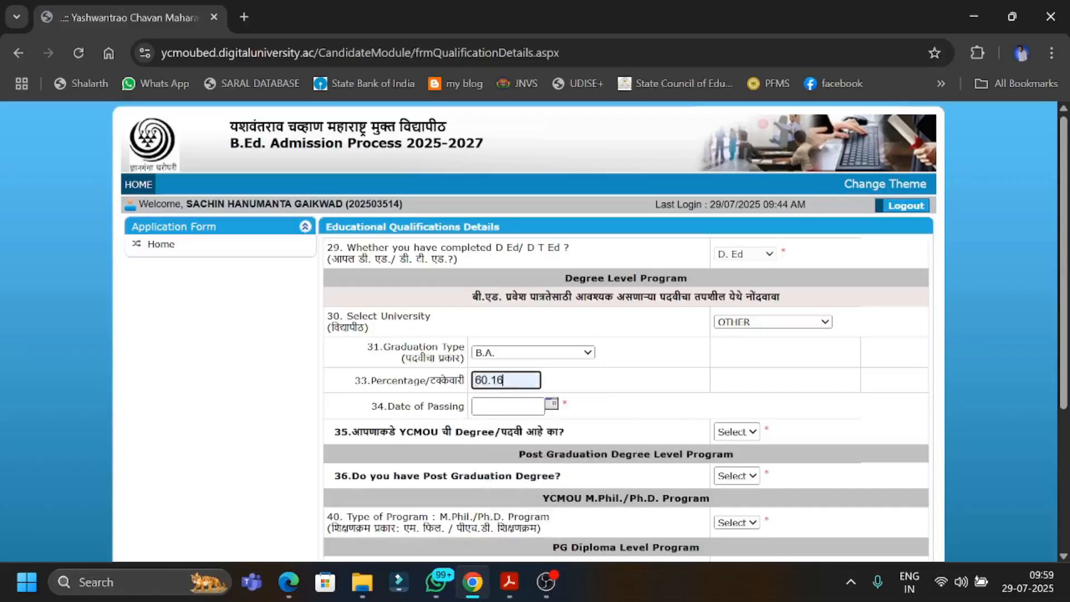
pyautogui.click(508, 407)
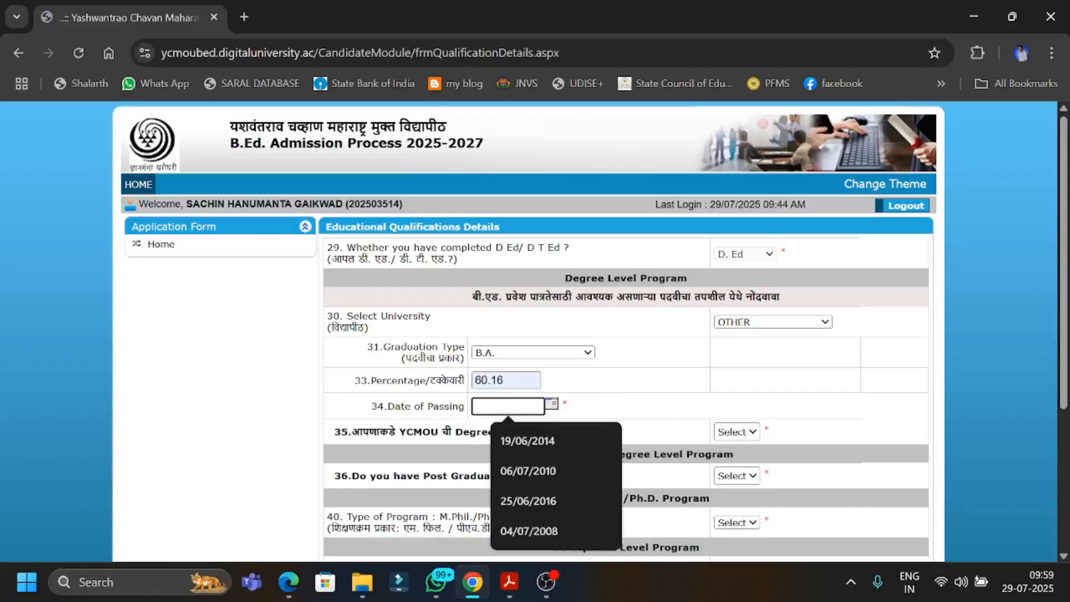
pyautogui.click(531, 438)
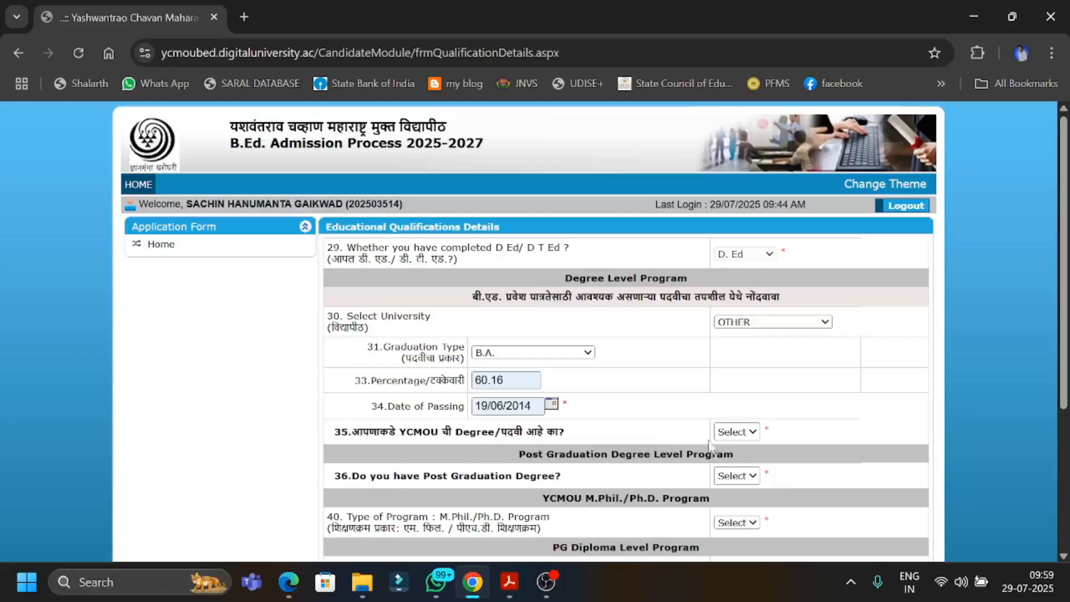
pyautogui.click(726, 438)
pyautogui.click(726, 492)
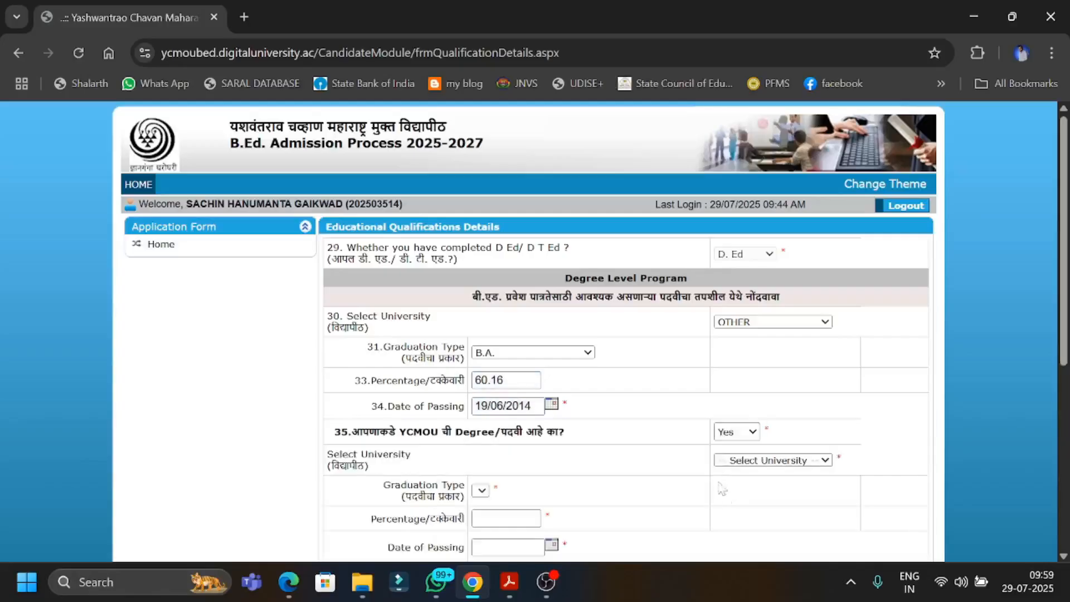
pyautogui.scroll(-3, 669, 476)
pyautogui.click(783, 294)
pyautogui.click(735, 330)
pyautogui.click(538, 324)
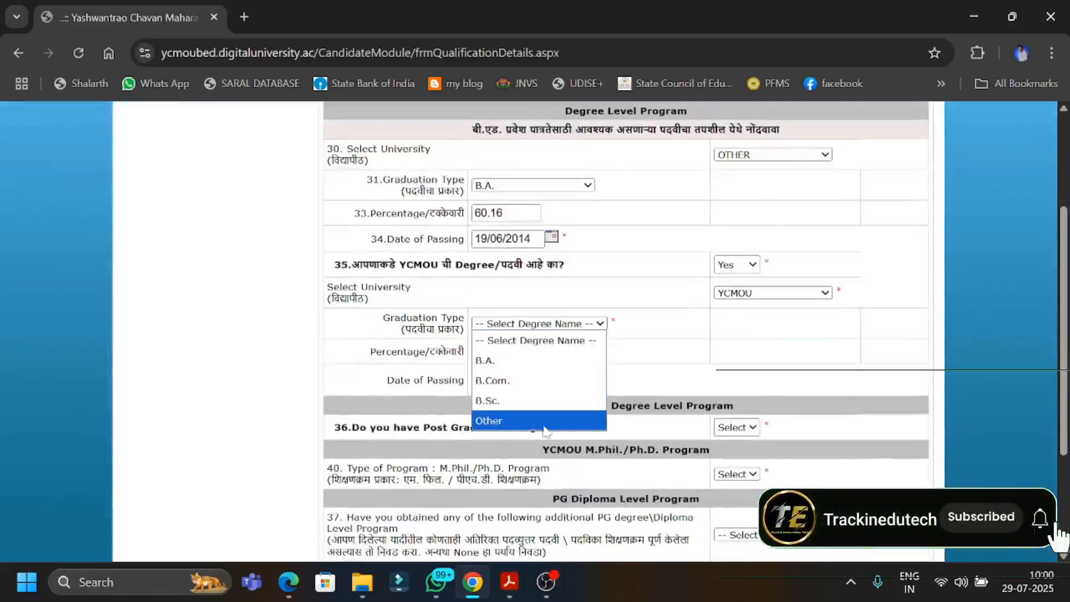
pyautogui.click(685, 286)
# Answer No to having a YCMOU degree and Yes to having a post graduation degree.
pyautogui.click(736, 265)
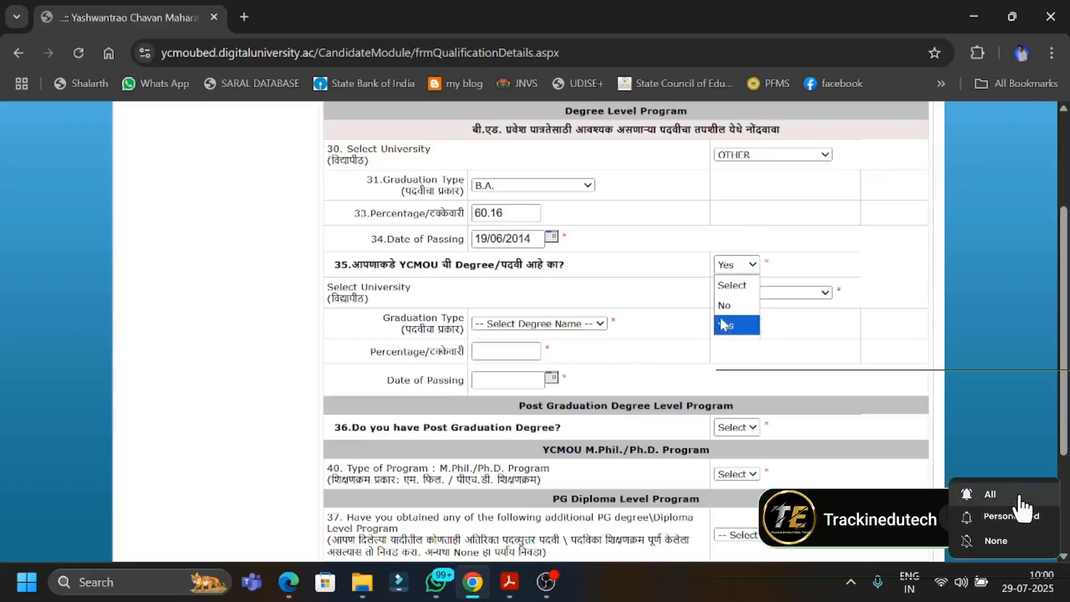
pyautogui.click(724, 305)
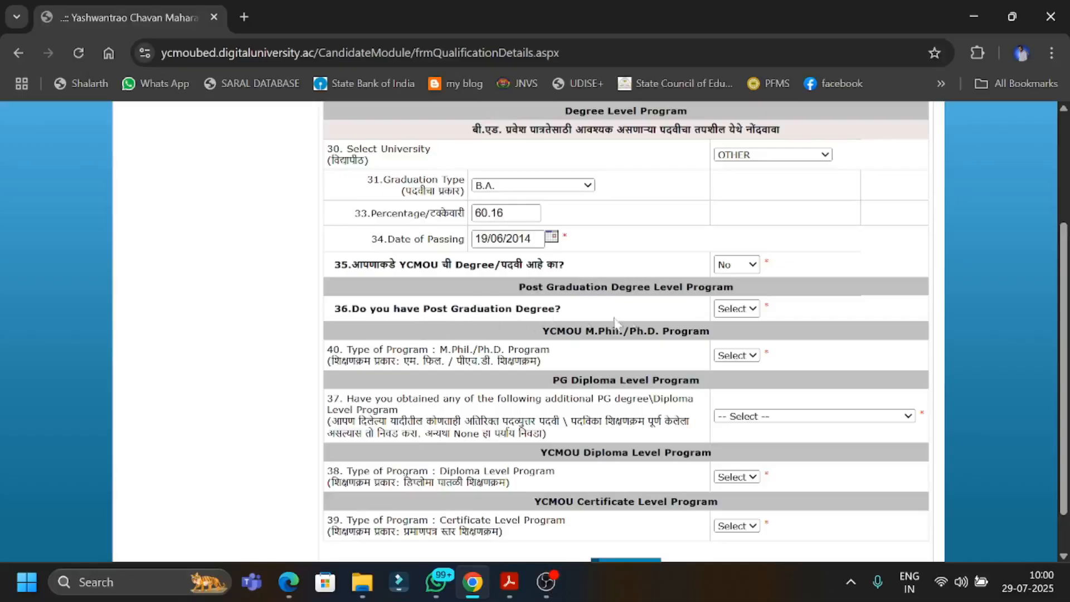
pyautogui.click(717, 315)
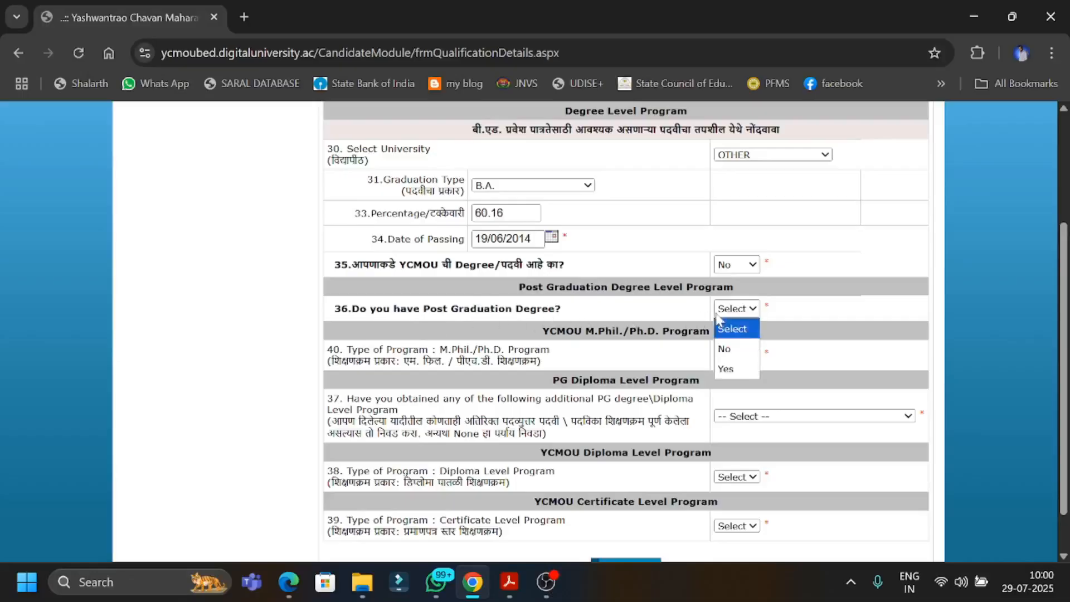
pyautogui.click(712, 368)
pyautogui.click(736, 307)
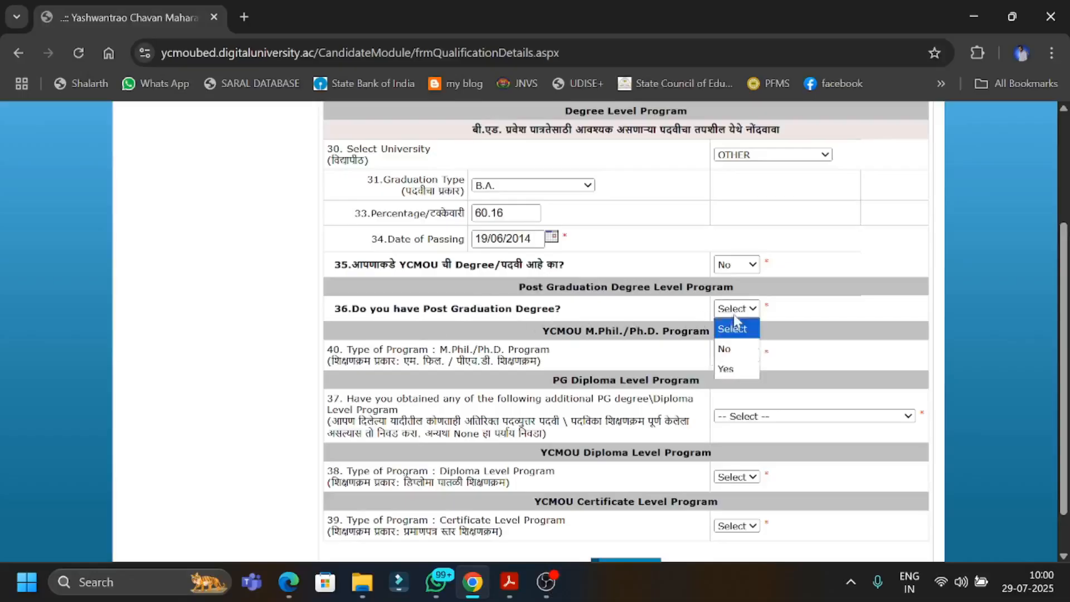
pyautogui.click(735, 370)
# Set the post graduation university to OTHER and the post graduation type to M.A.
pyautogui.click(741, 338)
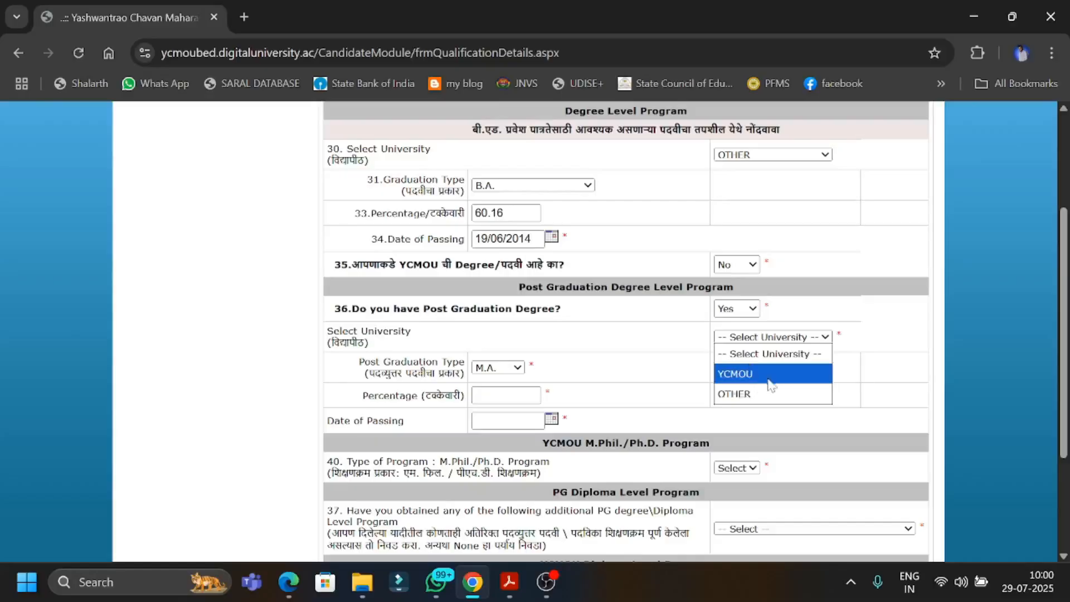
pyautogui.click(753, 394)
pyautogui.click(547, 370)
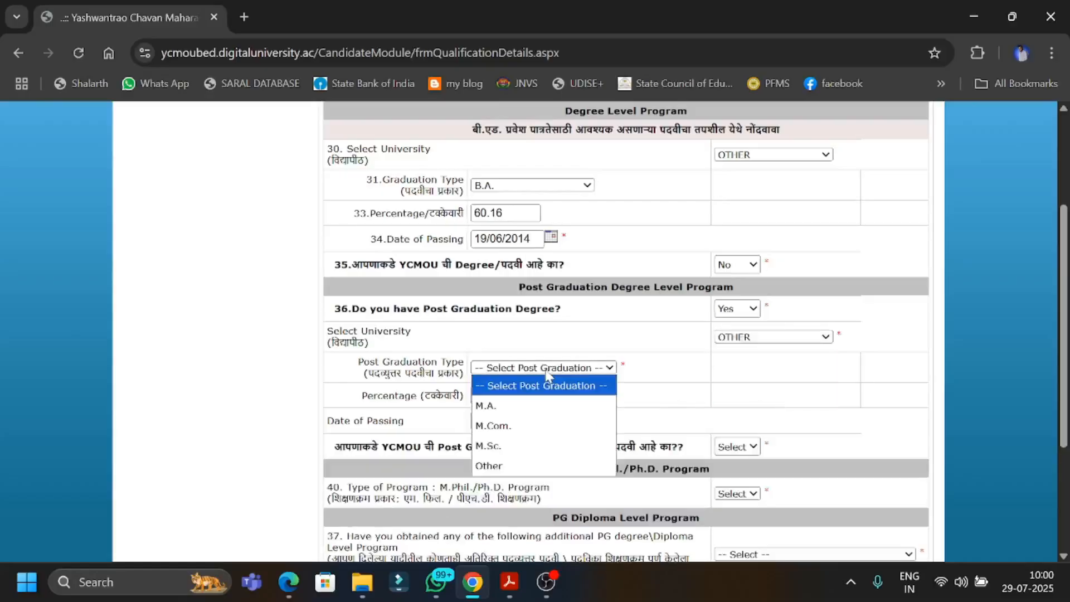
pyautogui.click(527, 409)
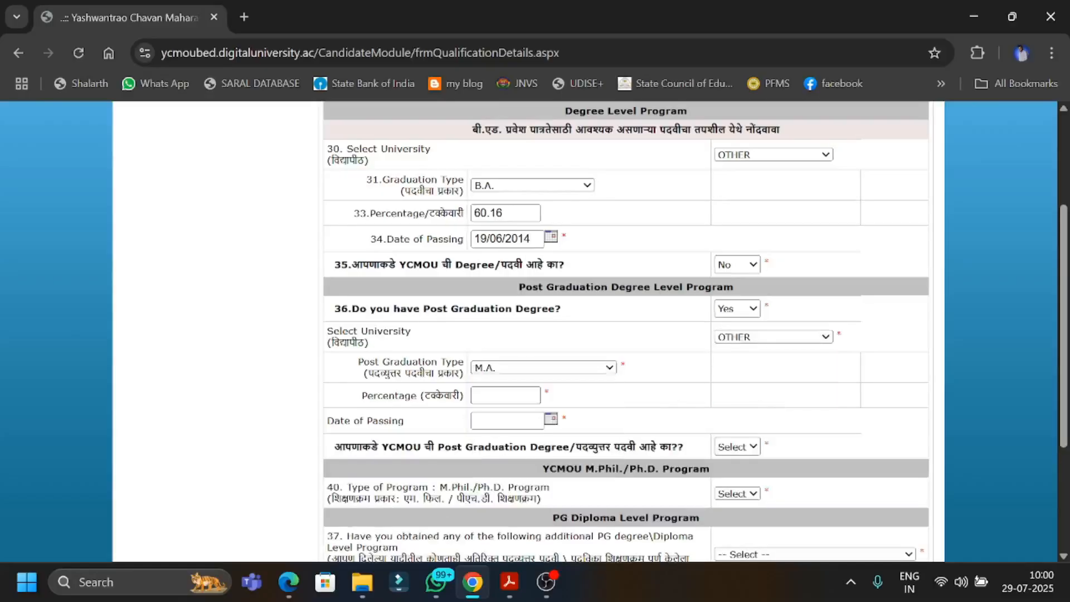
pyautogui.click(555, 374)
pyautogui.click(555, 375)
# Fill in the M.A. degree's percentage as 42.25 and its date of passing as 21/01/2019.
pyautogui.click(505, 395)
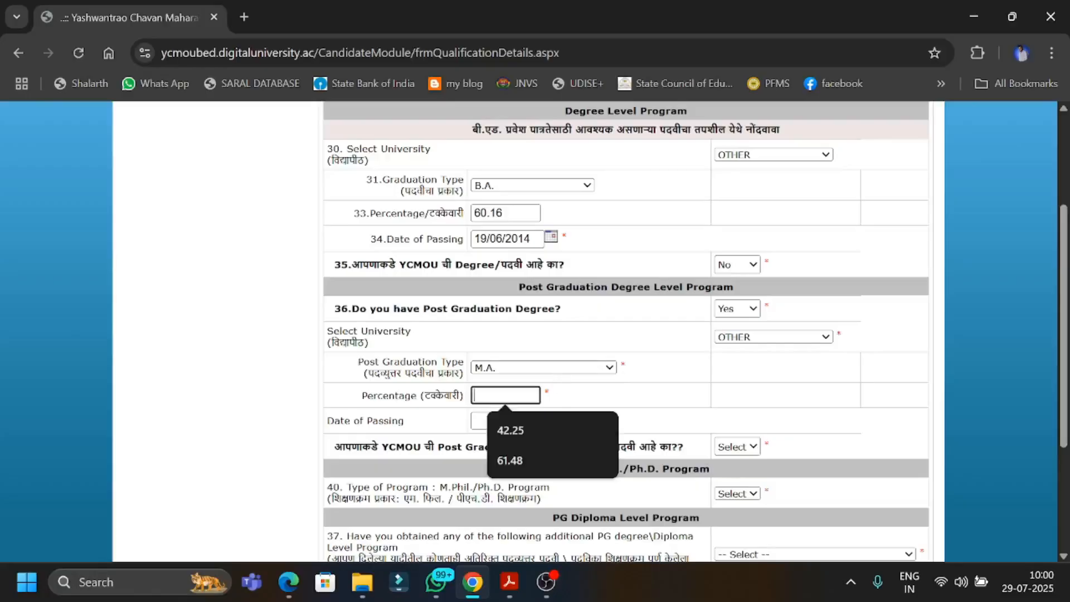
pyautogui.click(509, 430)
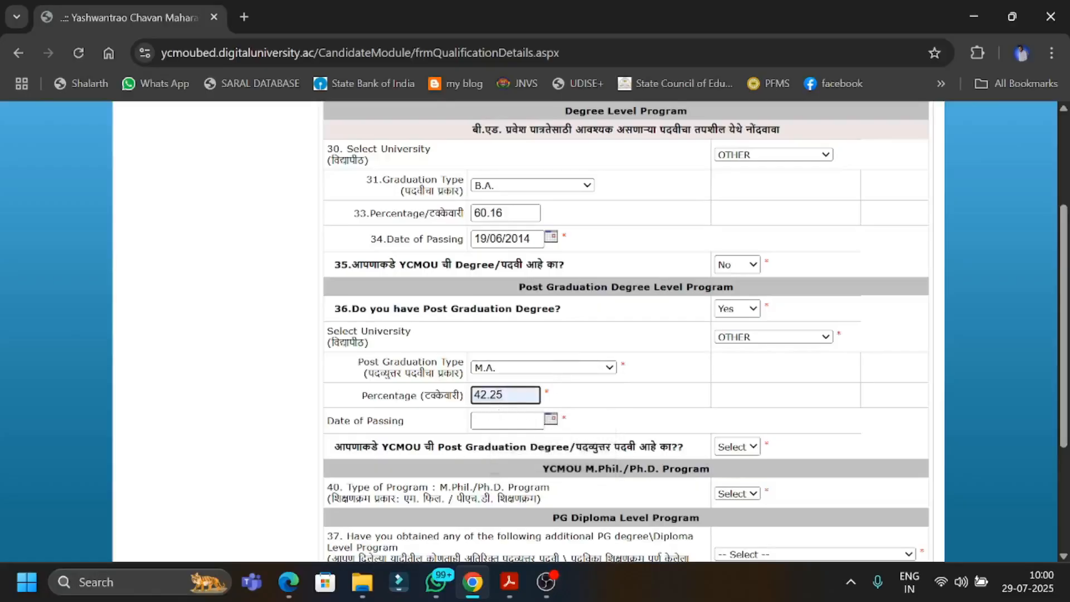
pyautogui.click(503, 421)
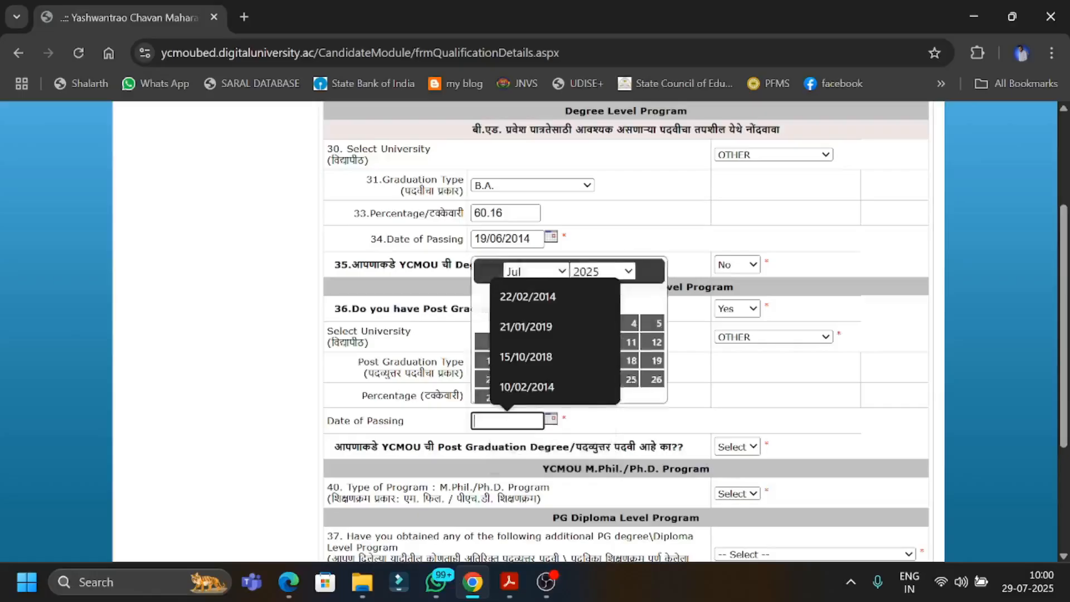
pyautogui.click(537, 335)
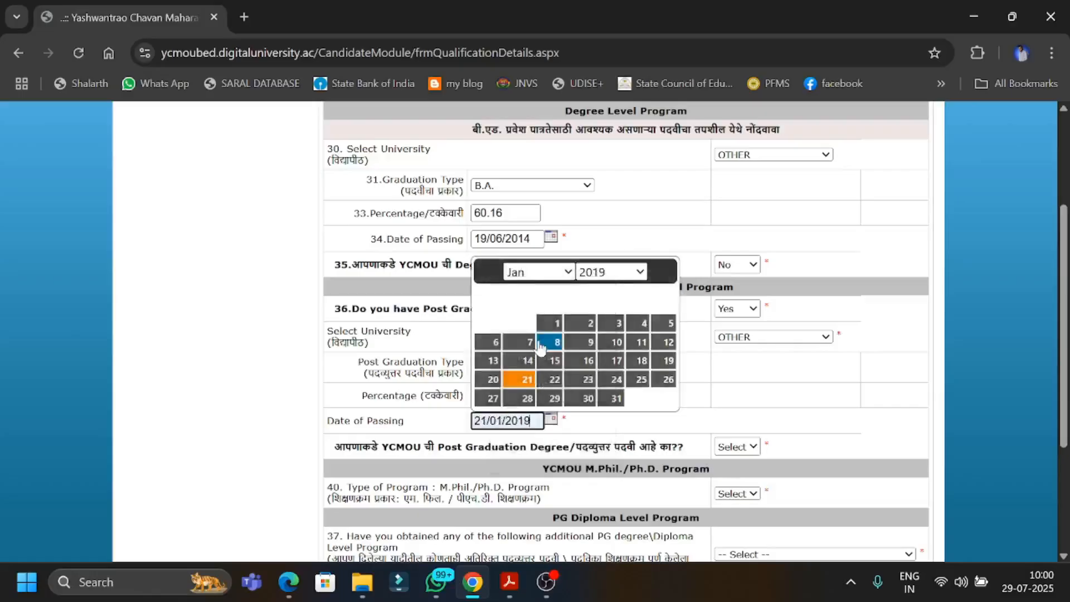
pyautogui.click(604, 436)
# Answer No to having a YCMOU post graduation degree and No for the M.Phil./Ph.D. program.
pyautogui.scroll(-3, 627, 410)
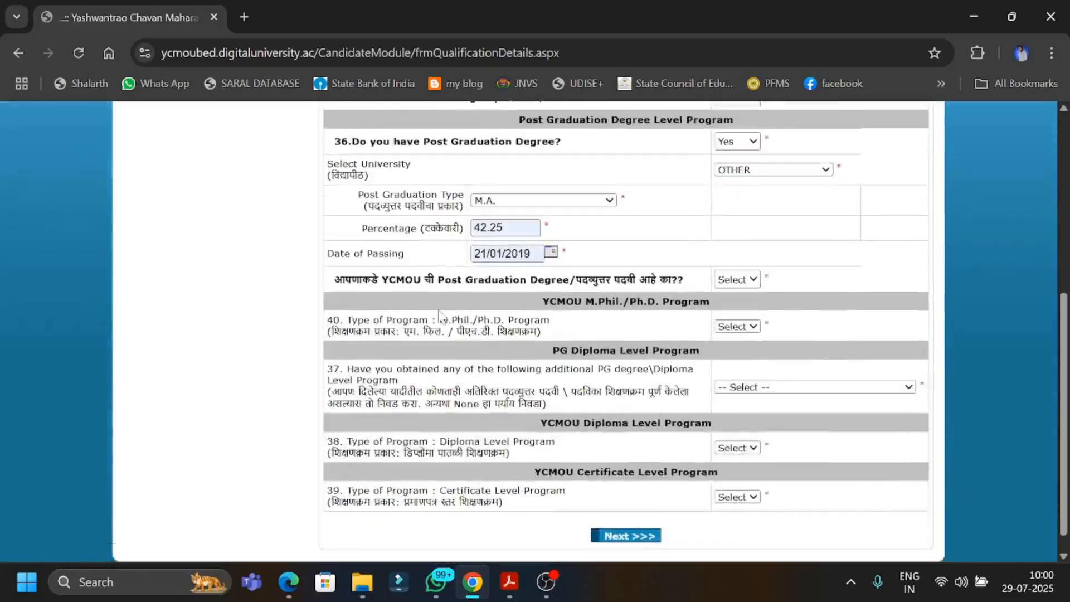
pyautogui.click(732, 280)
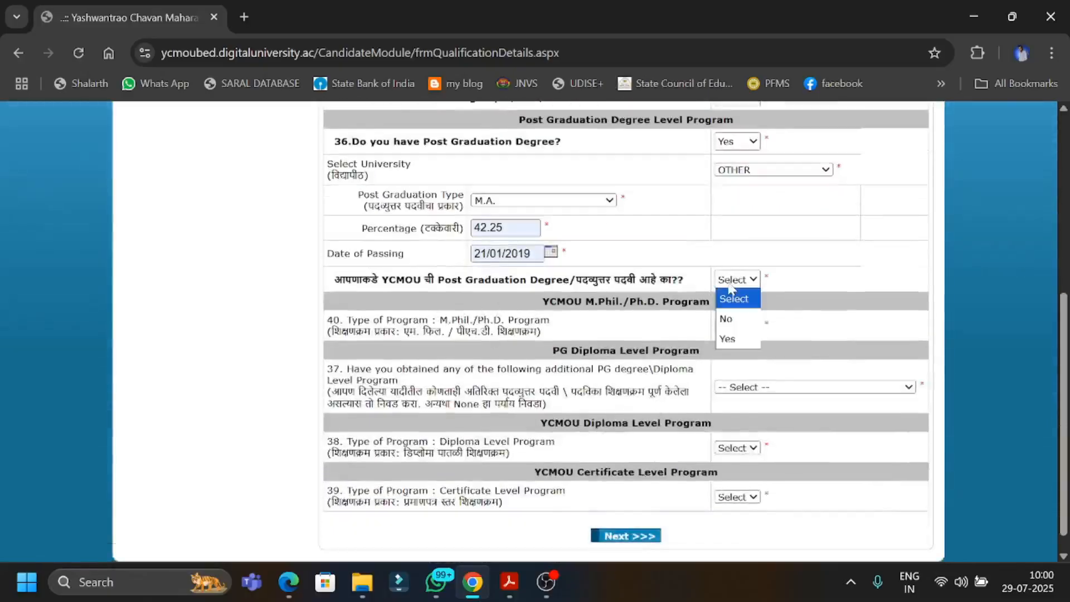
pyautogui.click(737, 326)
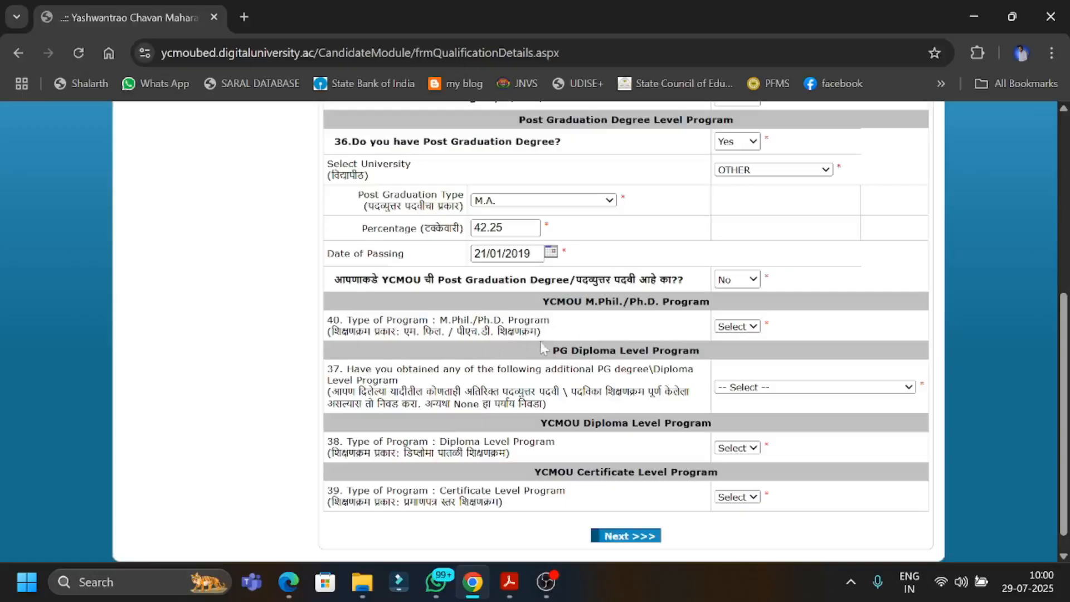
pyautogui.click(733, 328)
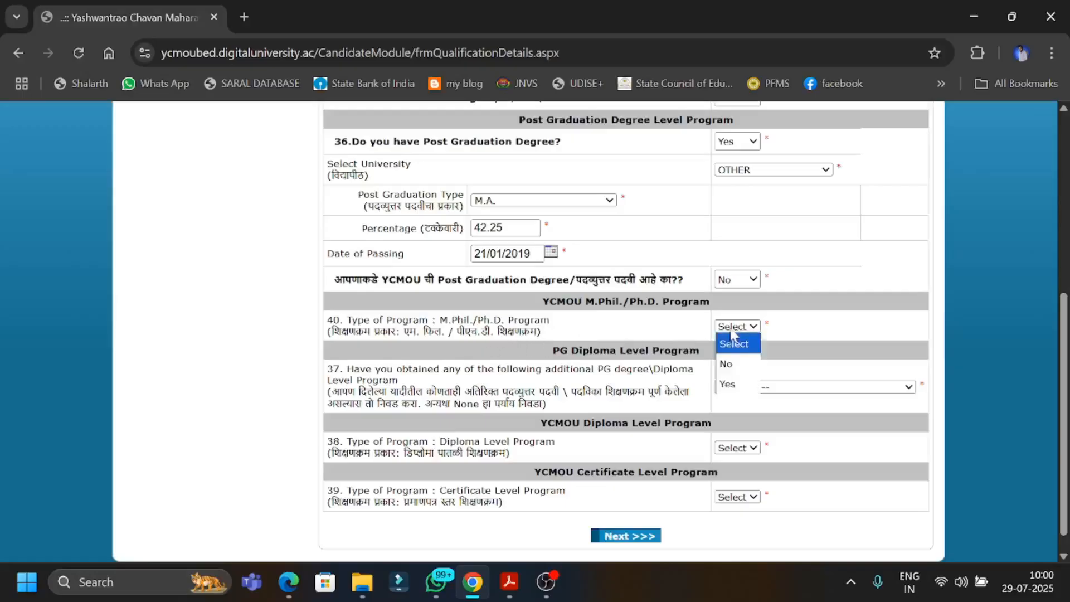
pyautogui.click(731, 364)
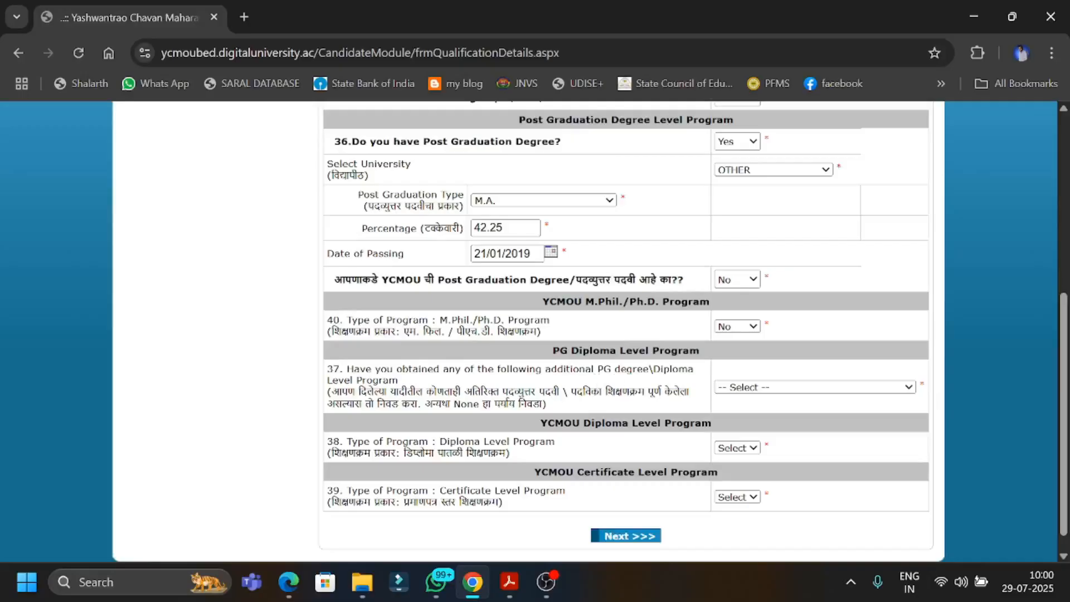
# Record Diploma in School Management as the additional PG diploma, with percentage 78.00 and university YCMOU.
pyautogui.click(749, 389)
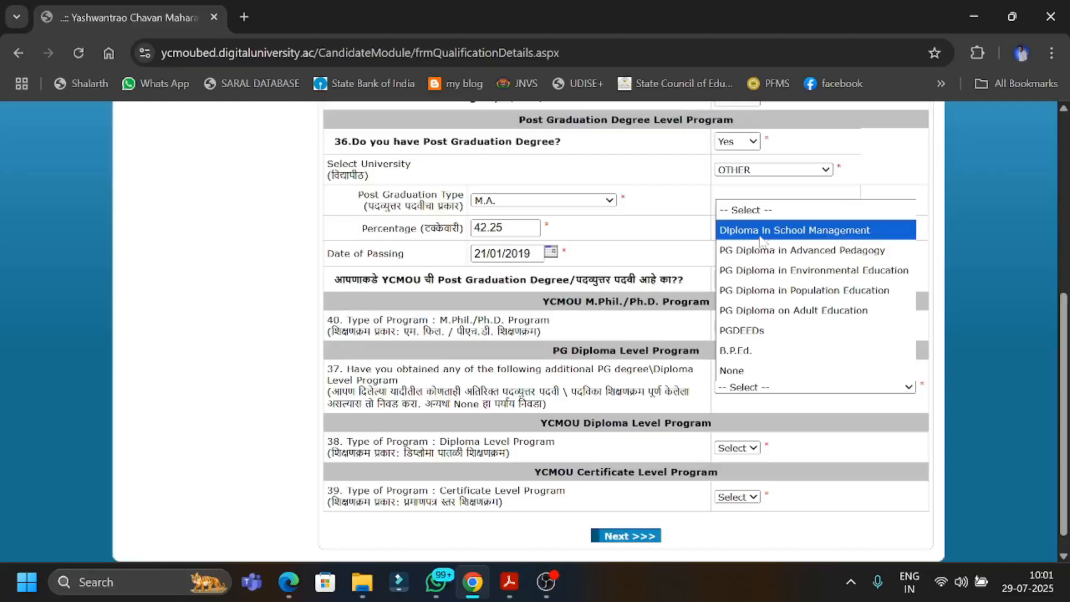
pyautogui.click(795, 231)
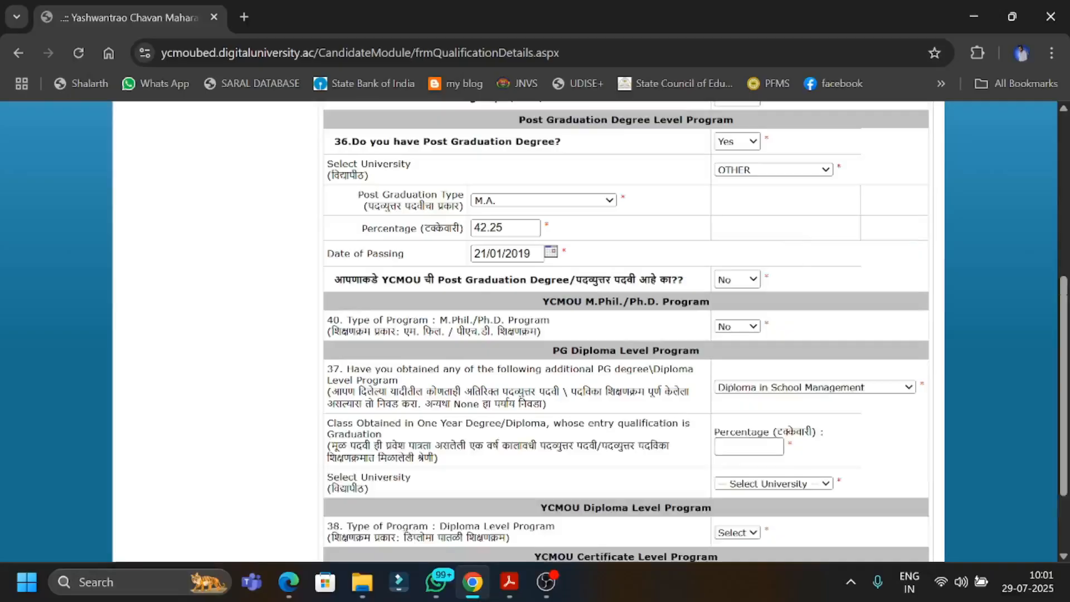
pyautogui.click(749, 447)
pyautogui.click(741, 484)
pyautogui.click(732, 484)
pyautogui.click(737, 521)
# Set the YCMOU diploma level program's date of result to 19/08/2022.
pyautogui.scroll(-3, 609, 464)
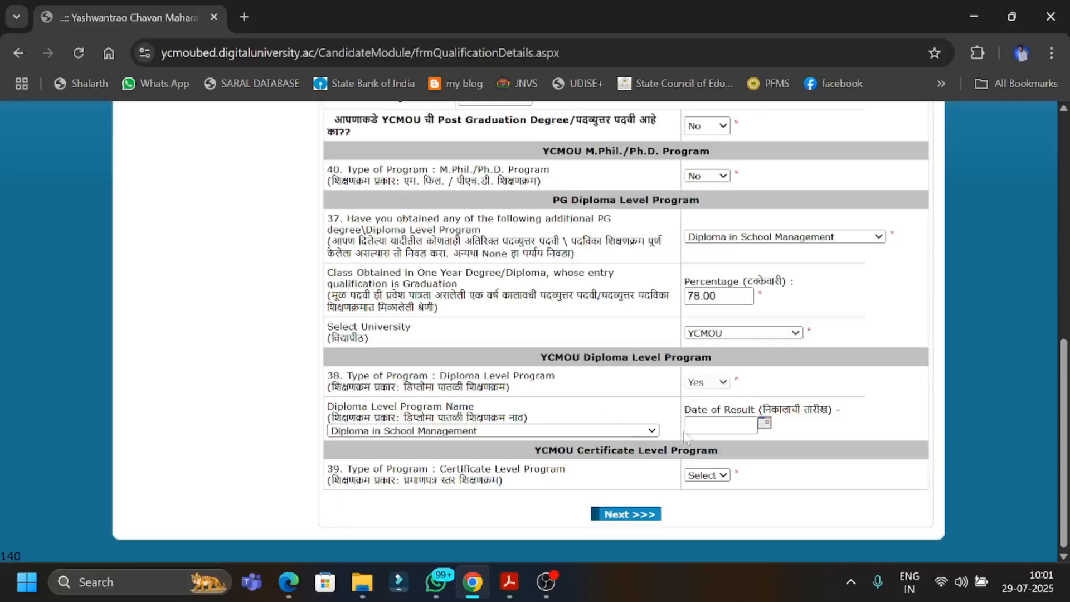
pyautogui.click(721, 426)
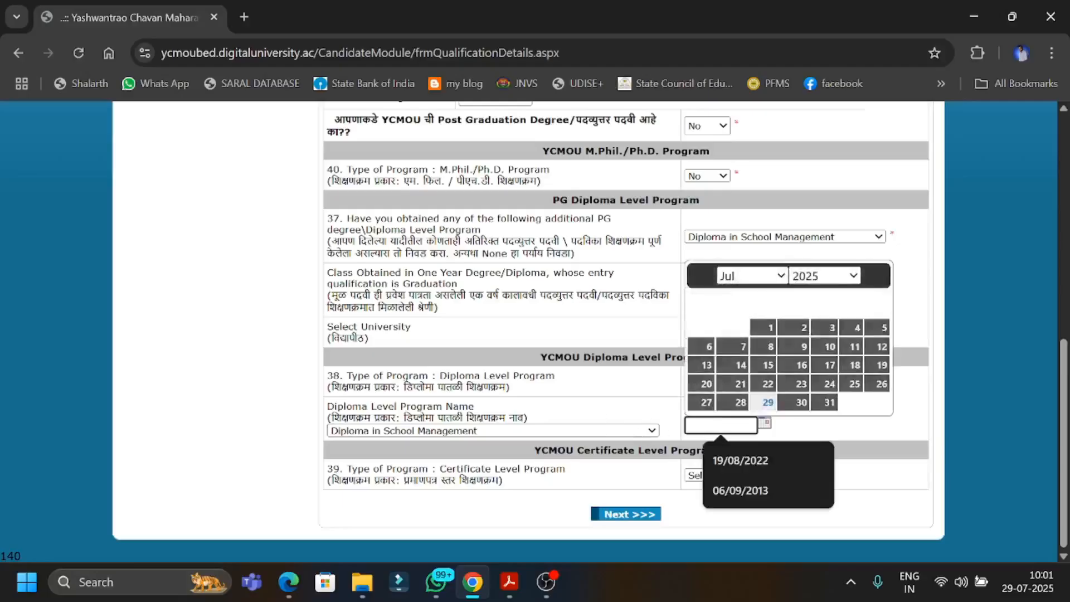
pyautogui.click(735, 461)
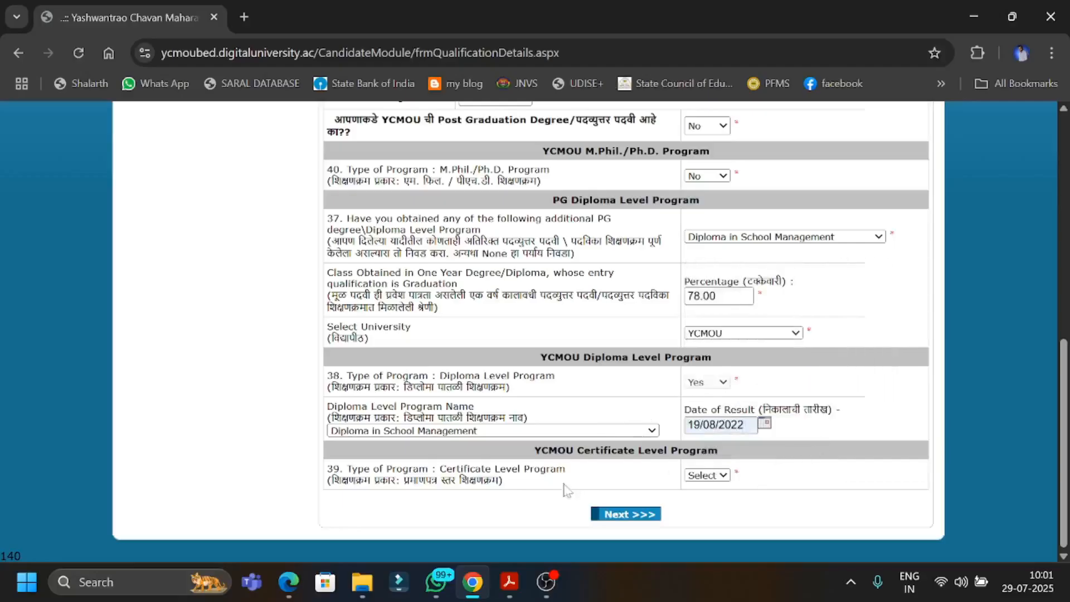
# Answer Yes for the YCMOU certificate level program and set the certificate program name to Other.
pyautogui.click(714, 477)
pyautogui.click(704, 533)
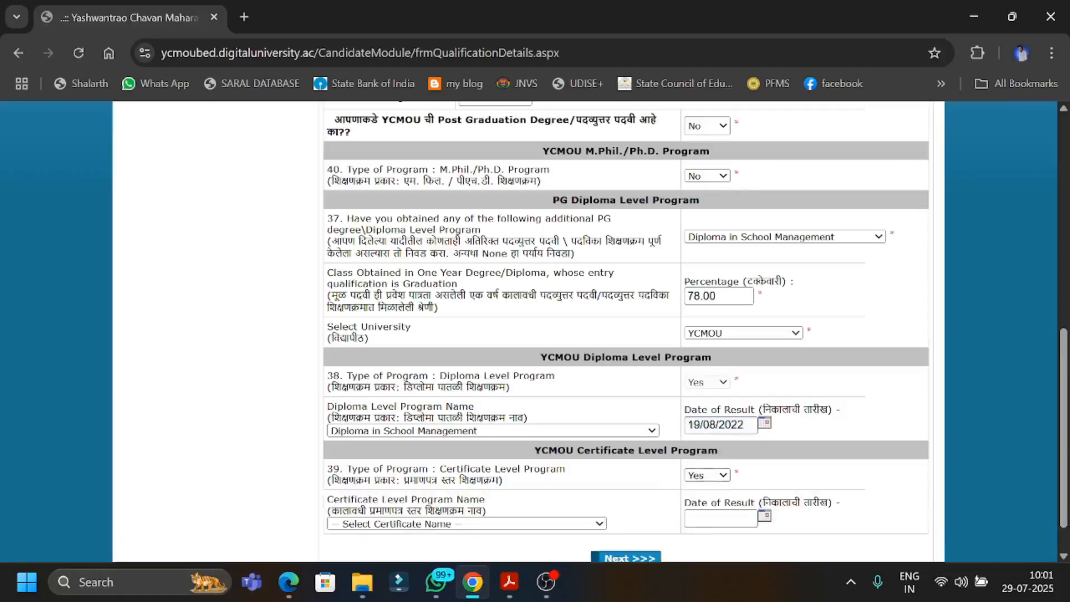
pyautogui.scroll(-2, 786, 479)
pyautogui.click(566, 483)
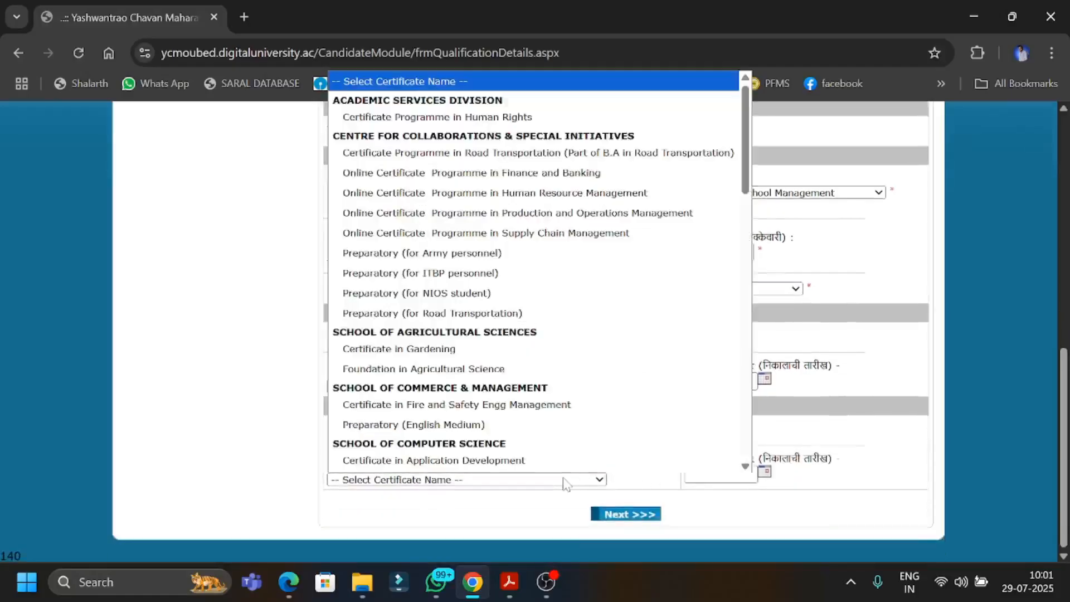
pyautogui.scroll(-10, 543, 379)
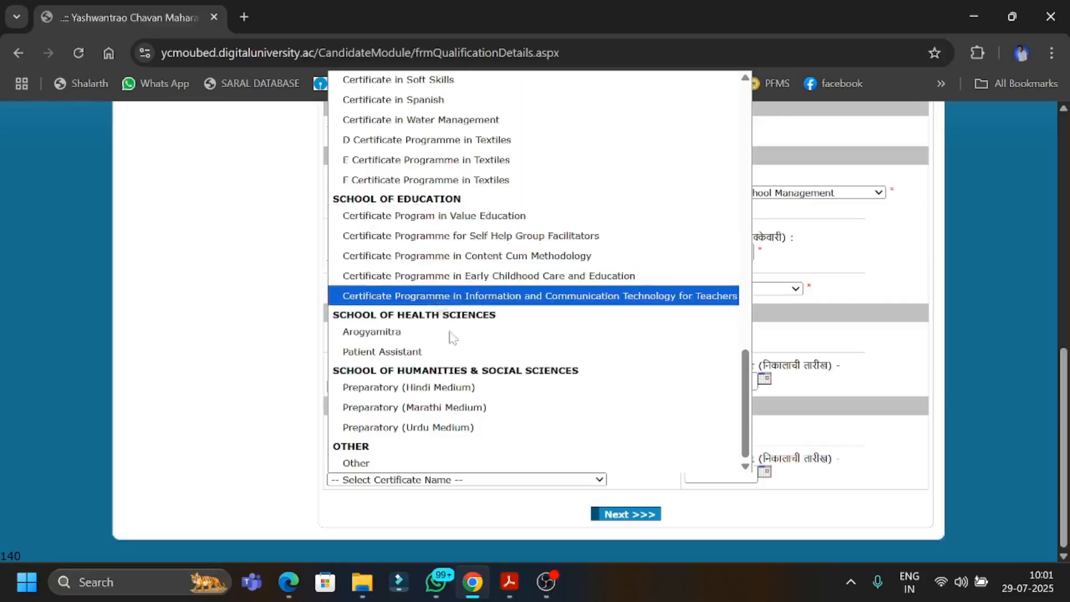
pyautogui.click(399, 467)
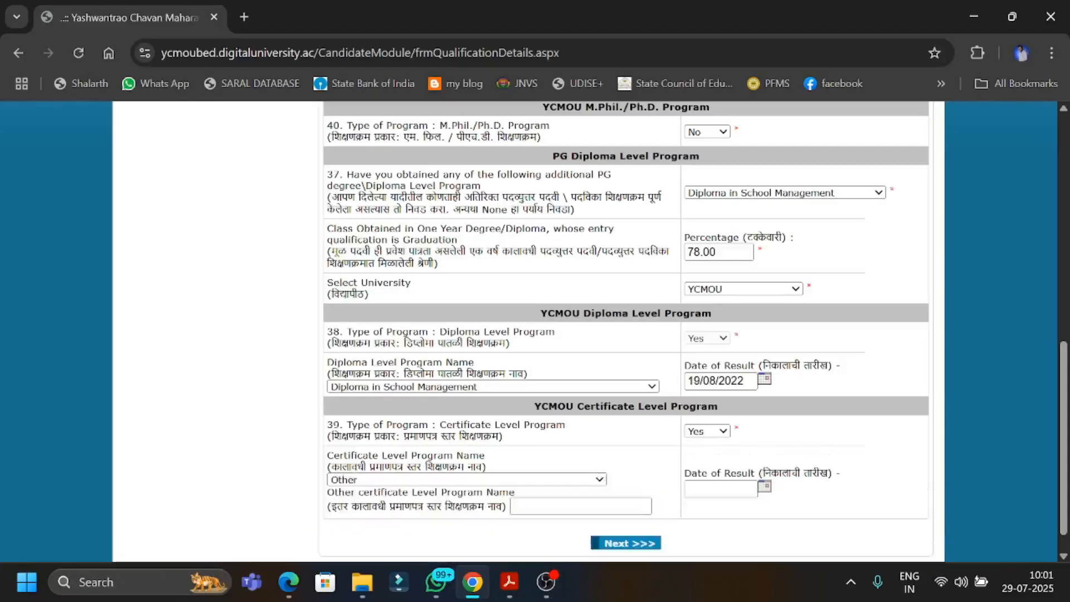
# Fill in the other certificate level program's name with the Certificate Programme entry for CounsellorTraining(CPCT).
pyautogui.click(518, 477)
pyautogui.click(620, 514)
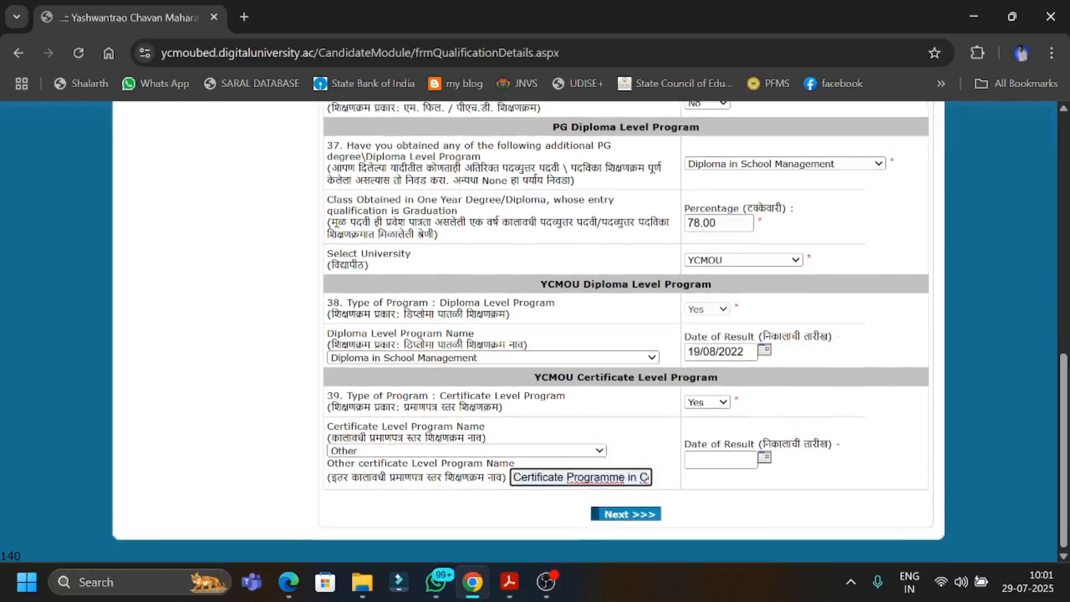
pyautogui.moveTo(638, 478); pyautogui.dragTo(667, 484)
pyautogui.click(630, 478)
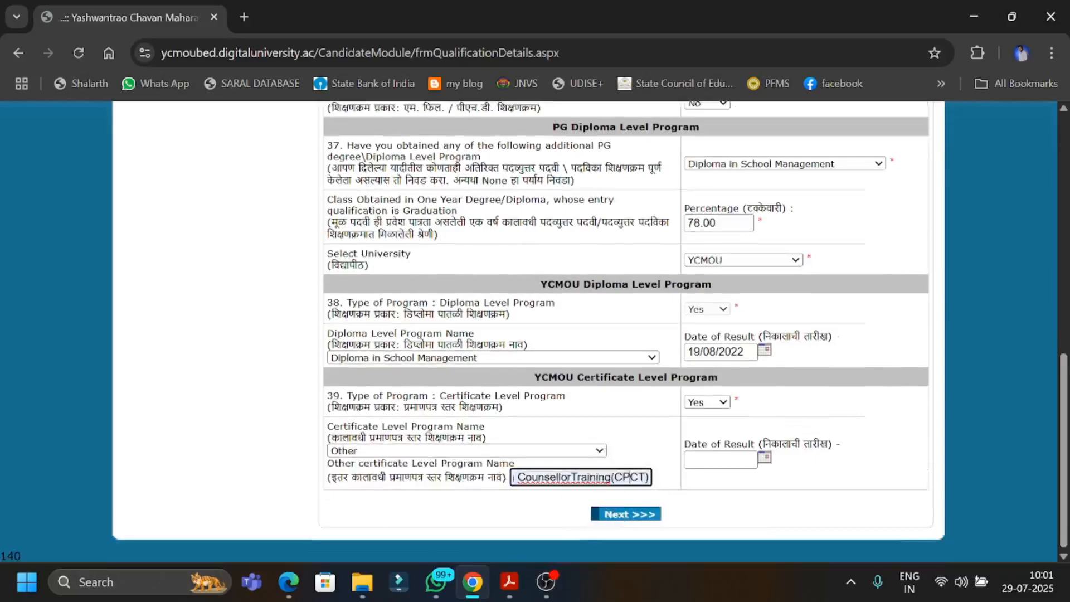
# Set the certificate program's date of result to 03/02/2023 and continue to the highest qualification details.
pyautogui.click(719, 460)
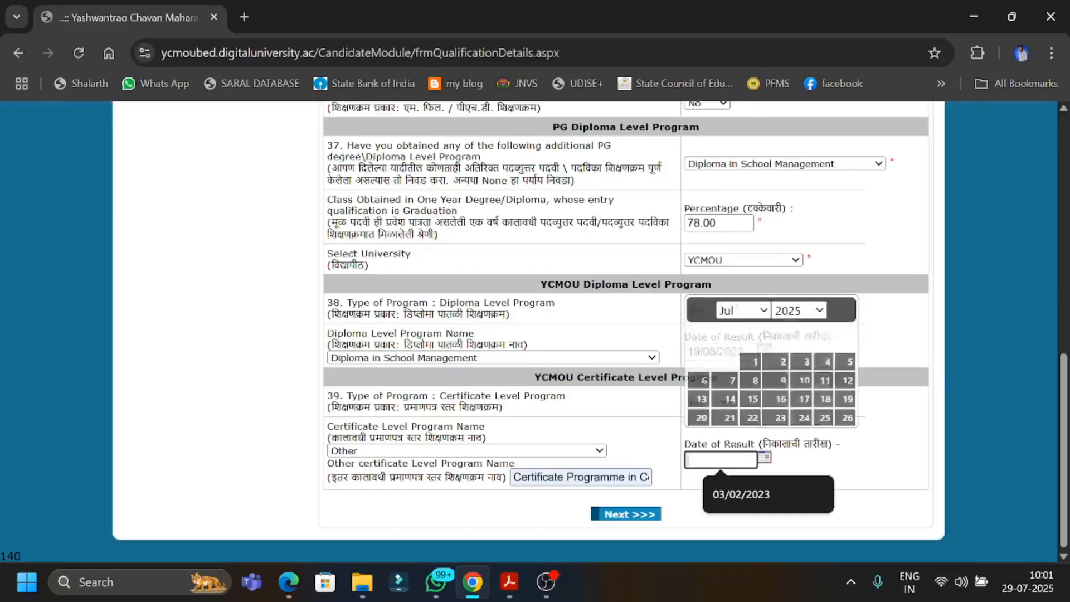
pyautogui.click(735, 496)
pyautogui.click(701, 503)
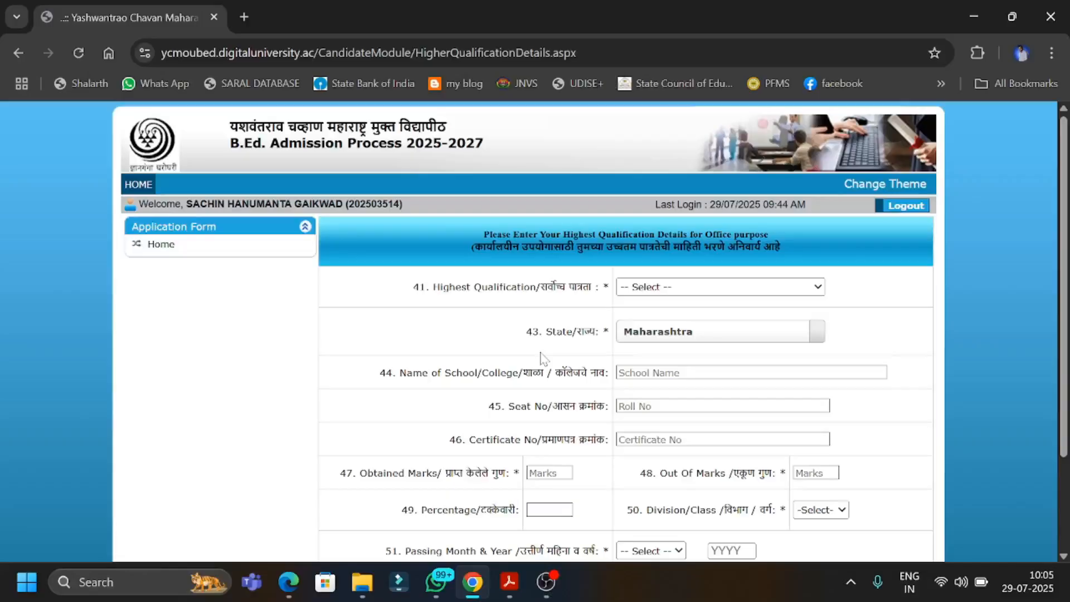
# Set the highest qualification to Post Graduate and choose University Of Pune as the board/university.
pyautogui.click(646, 296)
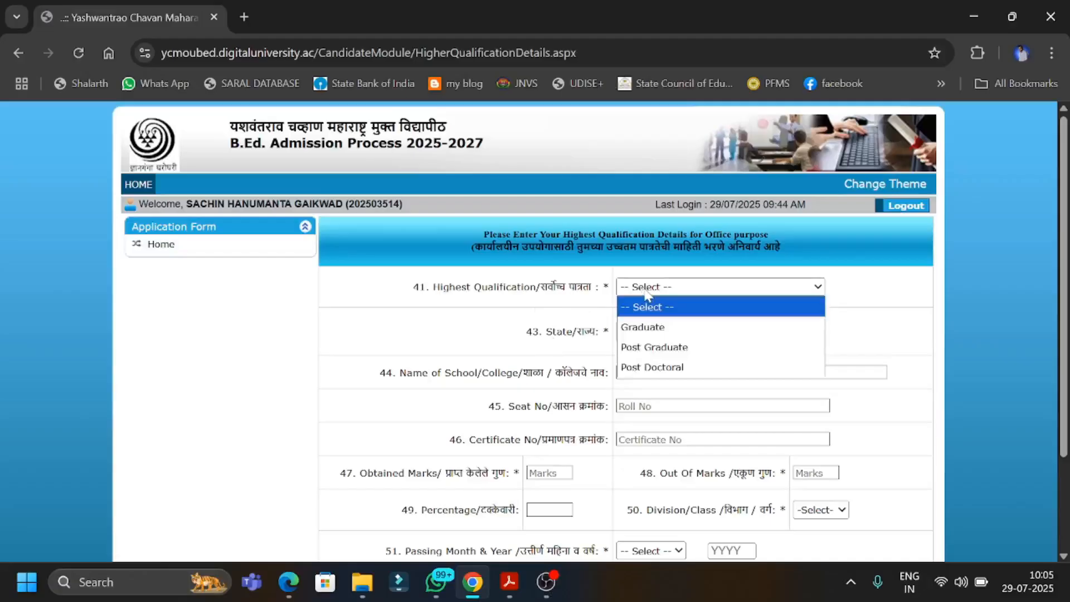
pyautogui.click(707, 369)
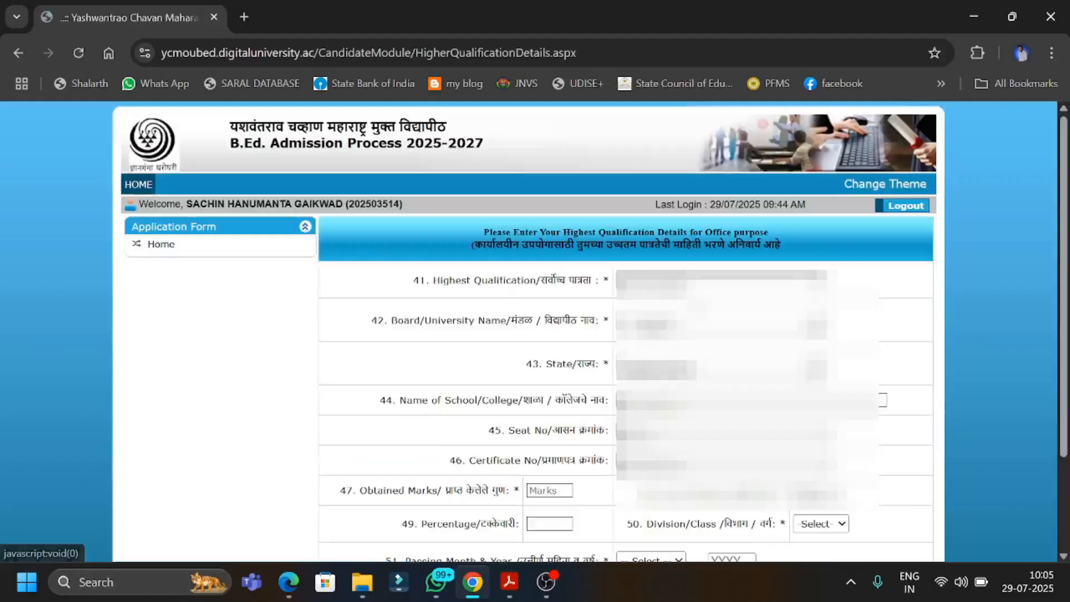
pyautogui.click(705, 328)
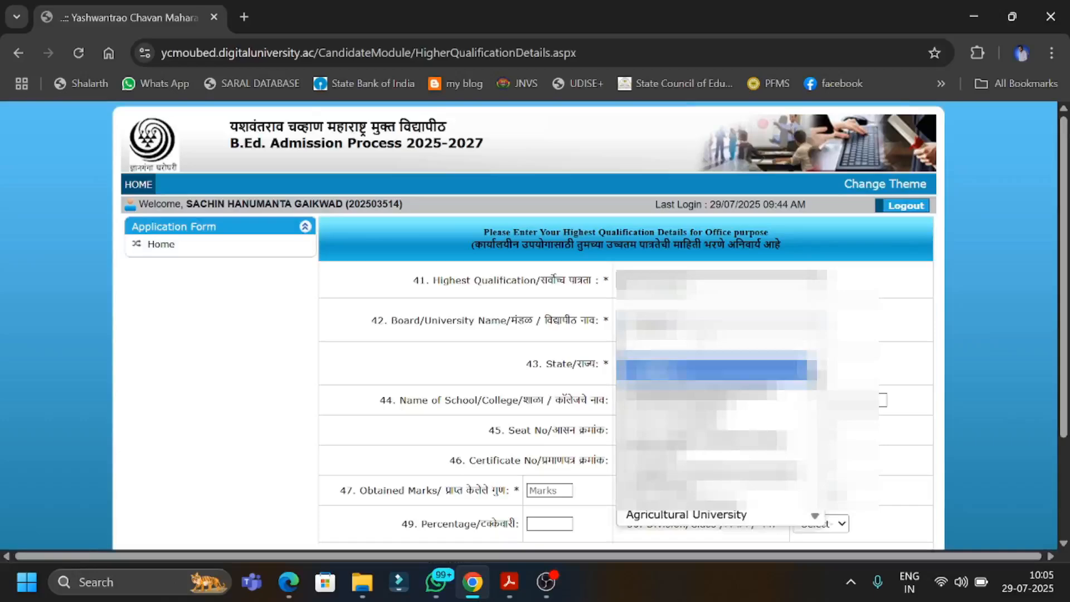
pyautogui.scroll(-1, 716, 372)
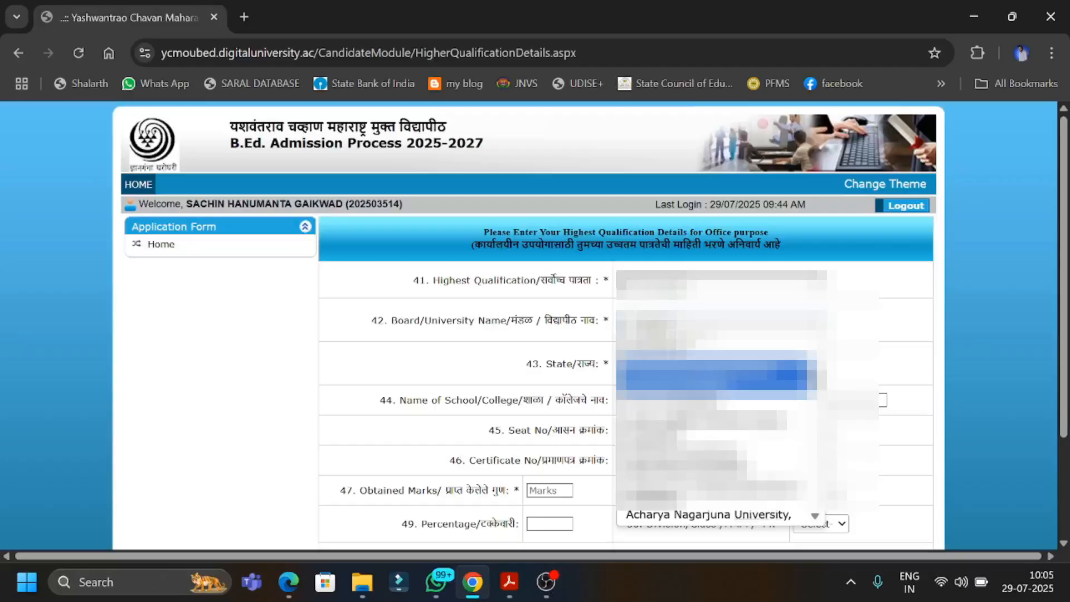
pyautogui.scroll(-1, 680, 344)
pyautogui.write('pune')
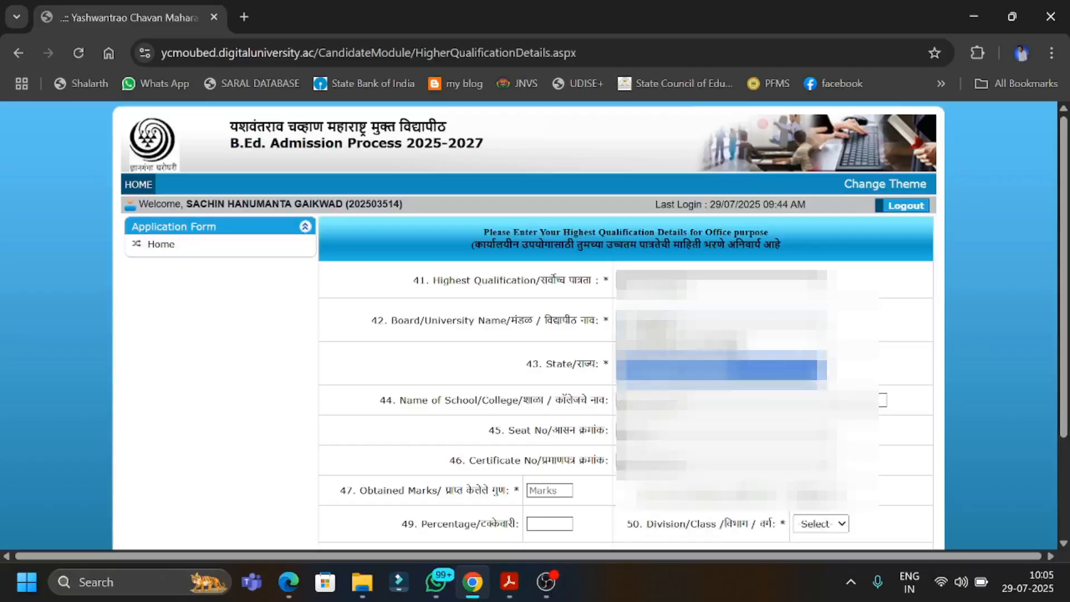
pyautogui.click(663, 371)
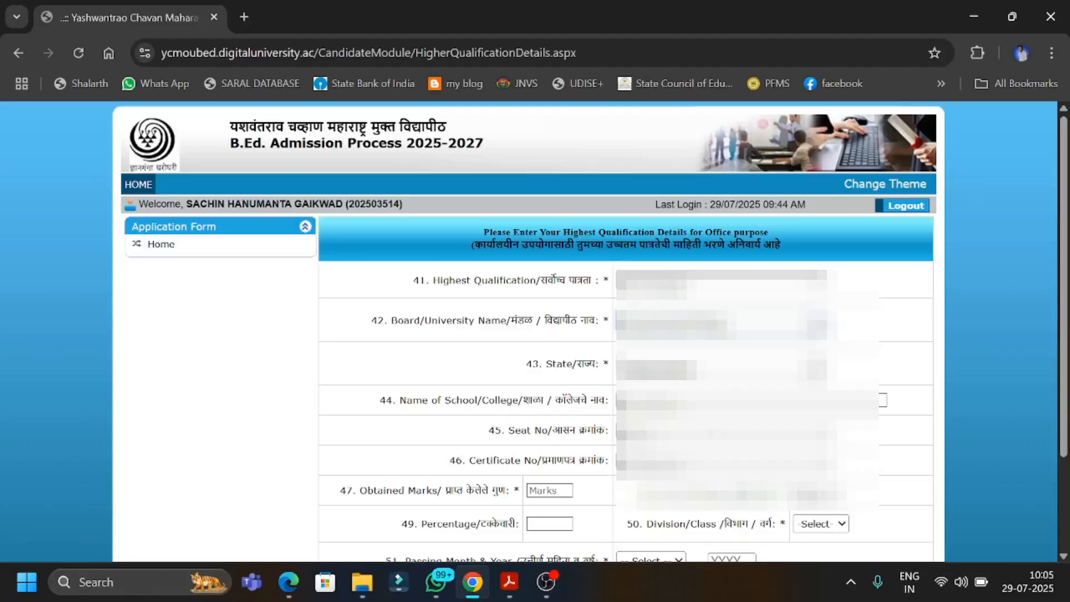
# Fill in the school/college name, seat number and certificate number for the highest qualification.
pyautogui.click(724, 400)
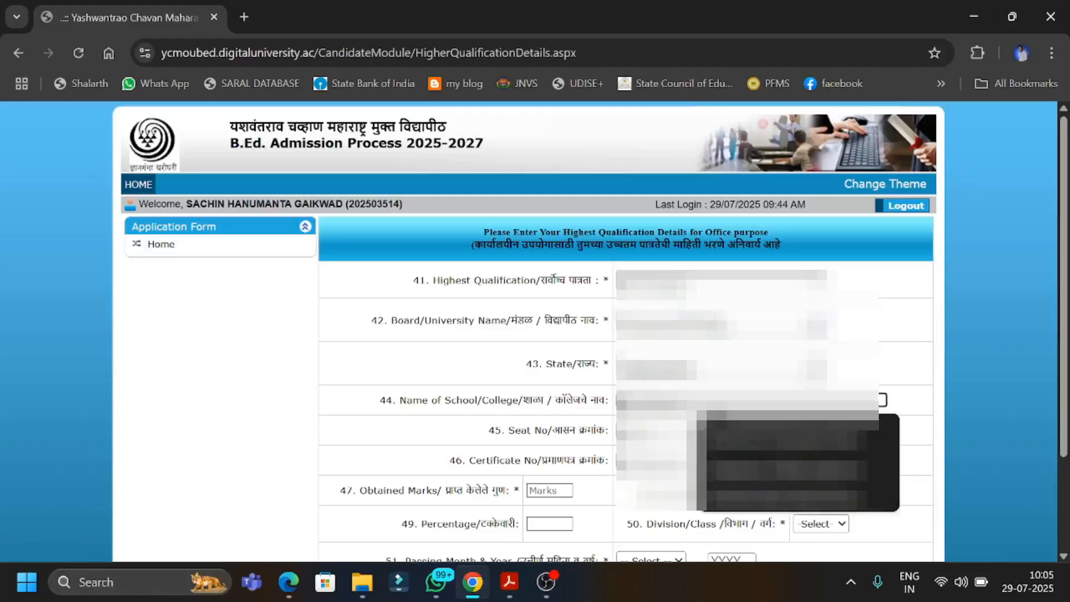
pyautogui.click(758, 434)
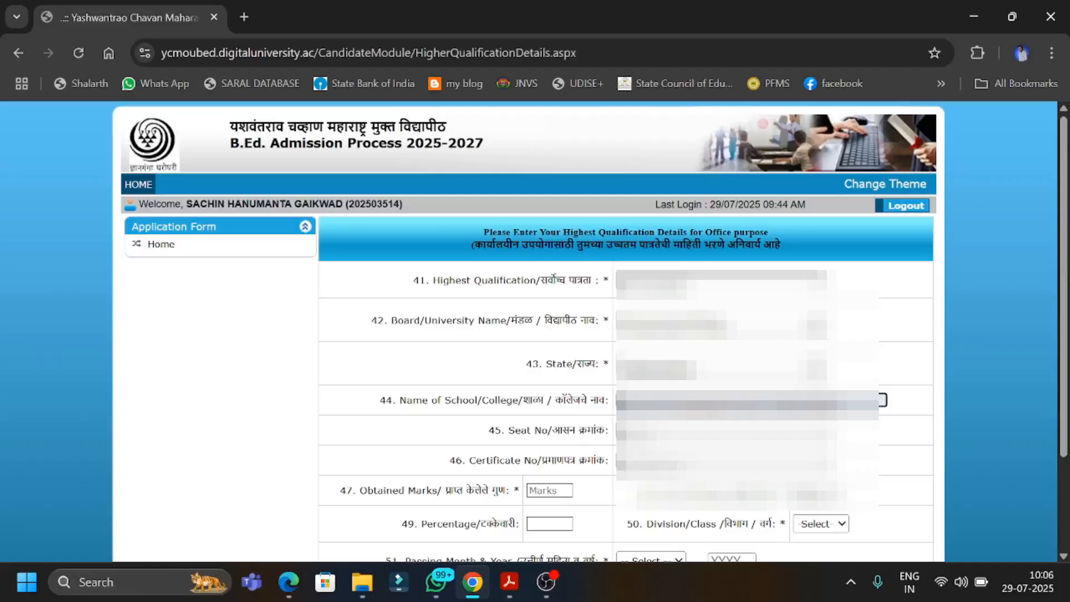
pyautogui.click(730, 431)
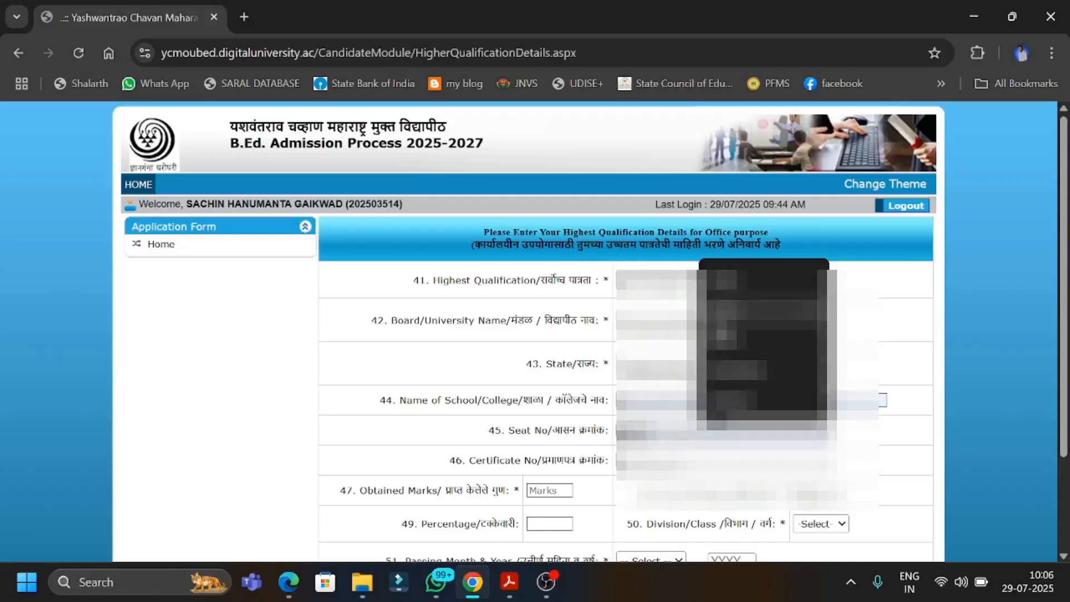
pyautogui.click(722, 322)
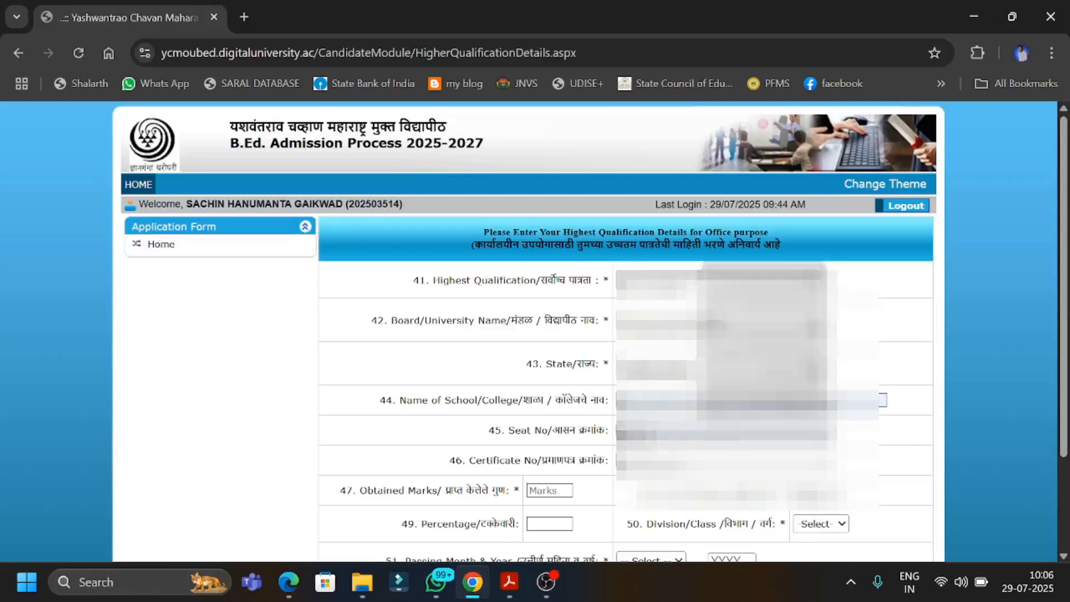
pyautogui.click(723, 461)
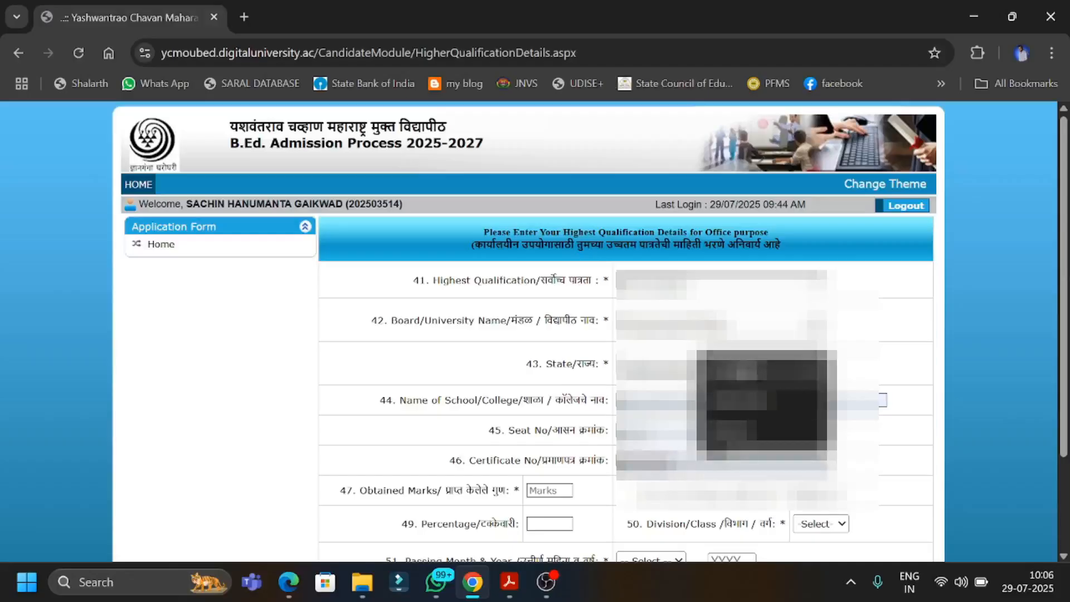
pyautogui.click(746, 369)
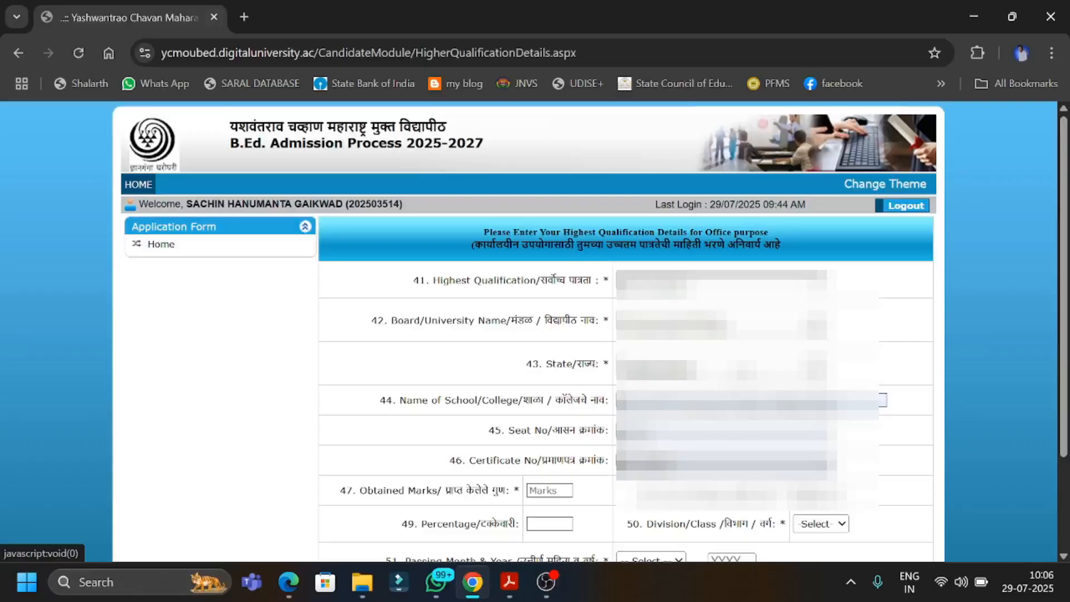
# Set the highest qualification's obtained marks to 338 and its percentage to 42.24.
pyautogui.scroll(-1, 733, 385)
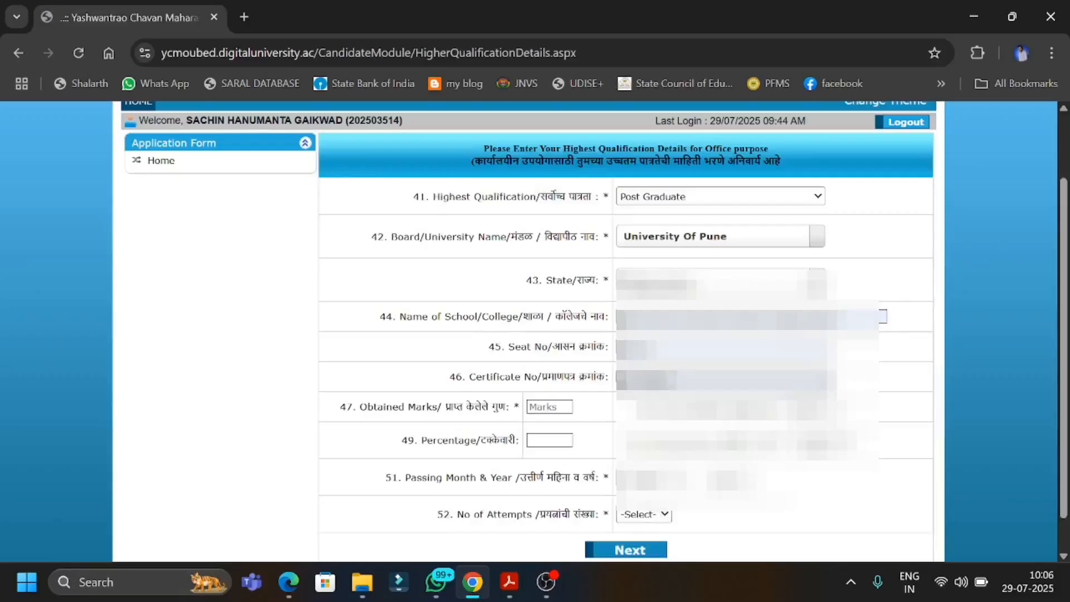
pyautogui.click(546, 407)
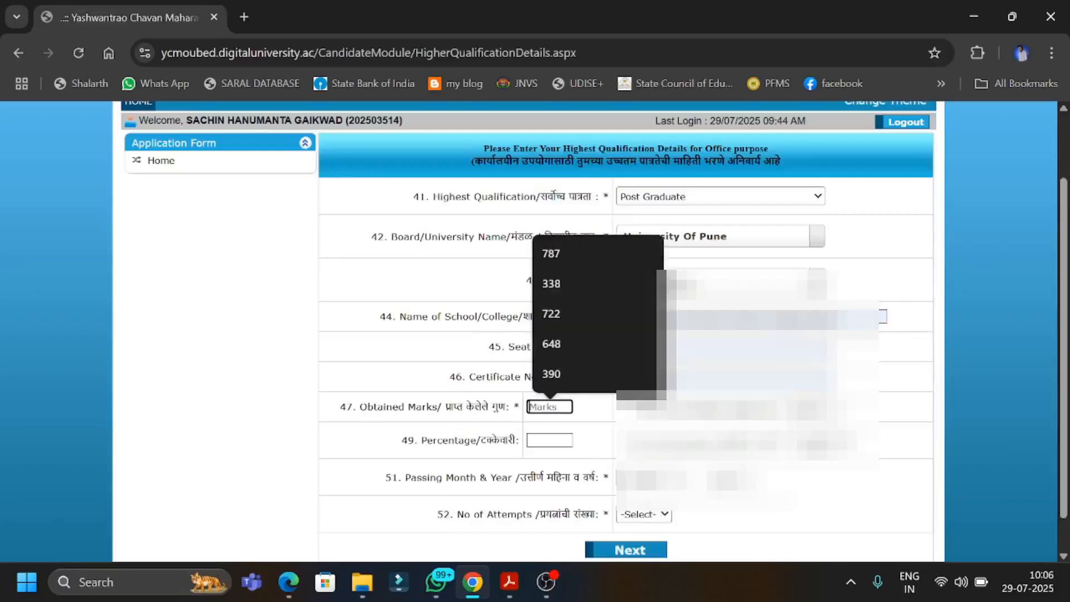
pyautogui.click(557, 284)
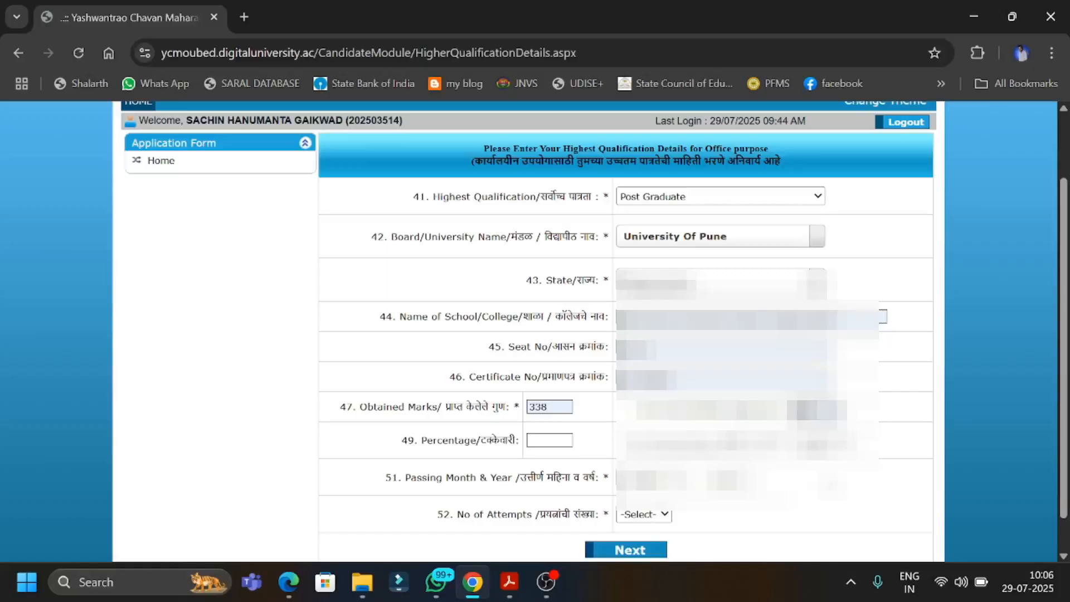
pyautogui.click(550, 440)
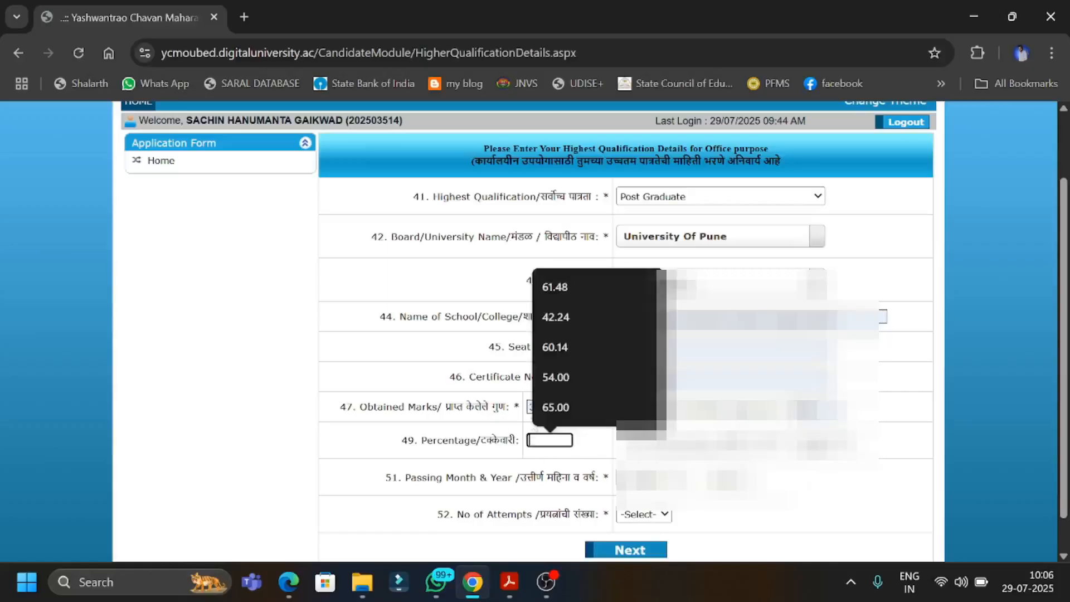
pyautogui.click(550, 329)
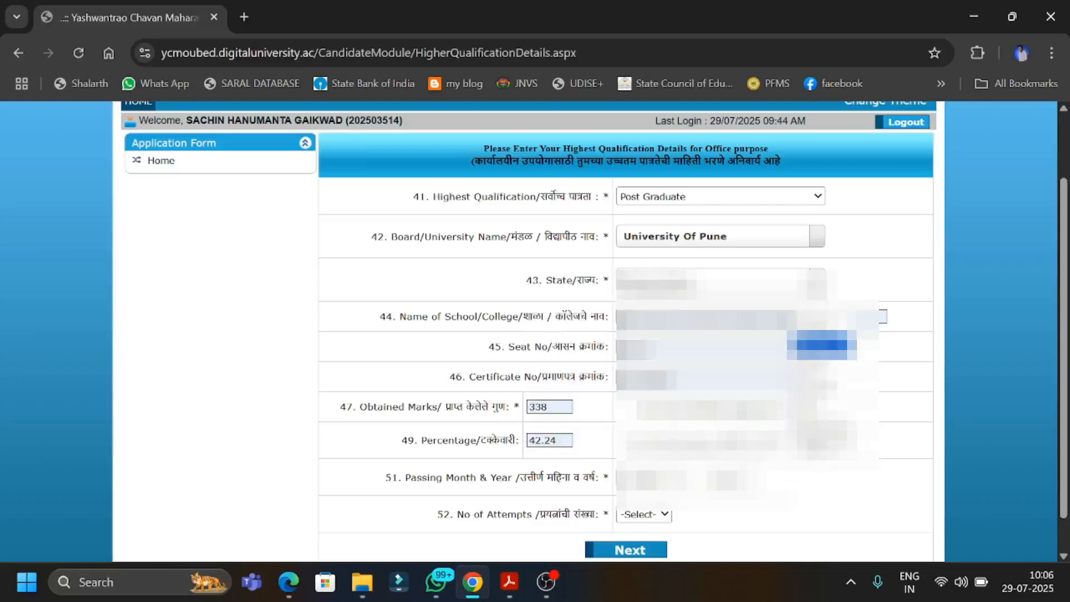
# Select the highest qualification's passing month and enter 2010 as the passing year.
pyautogui.click(641, 477)
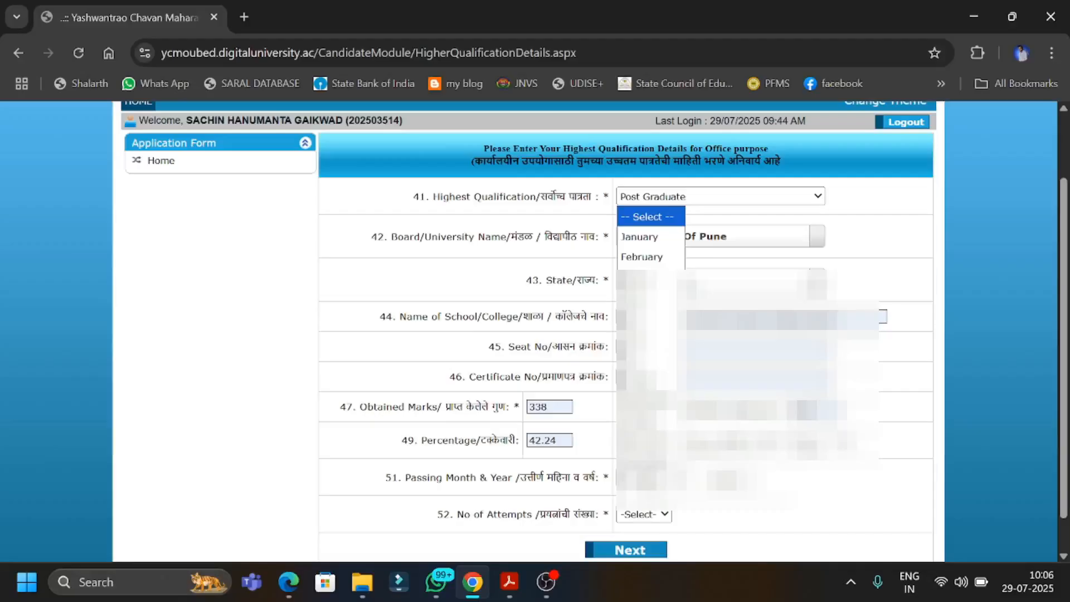
pyautogui.click(647, 245)
pyautogui.click(731, 479)
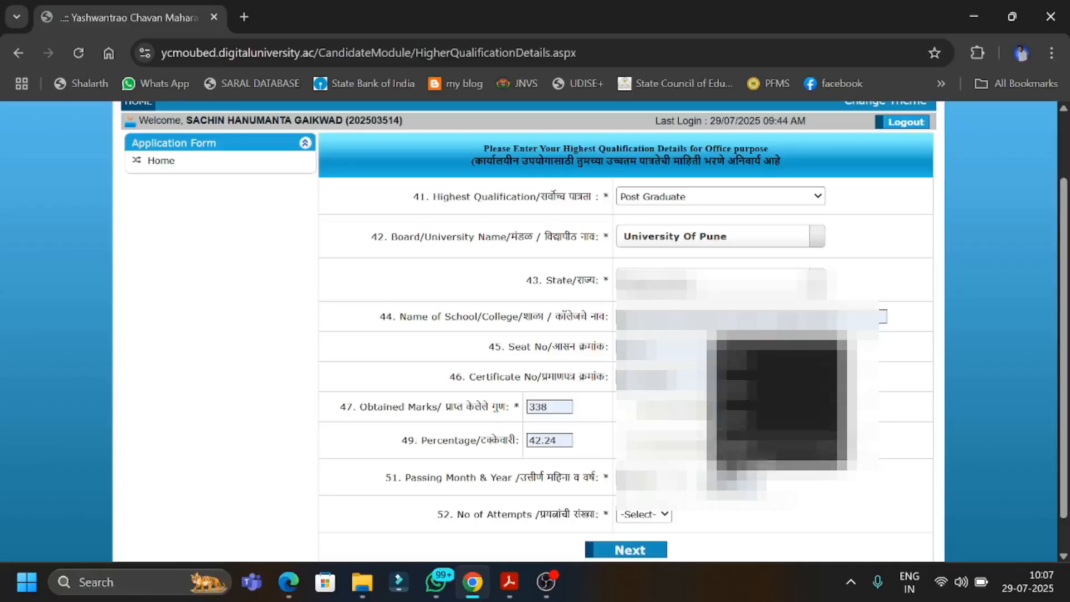
pyautogui.write('2010')
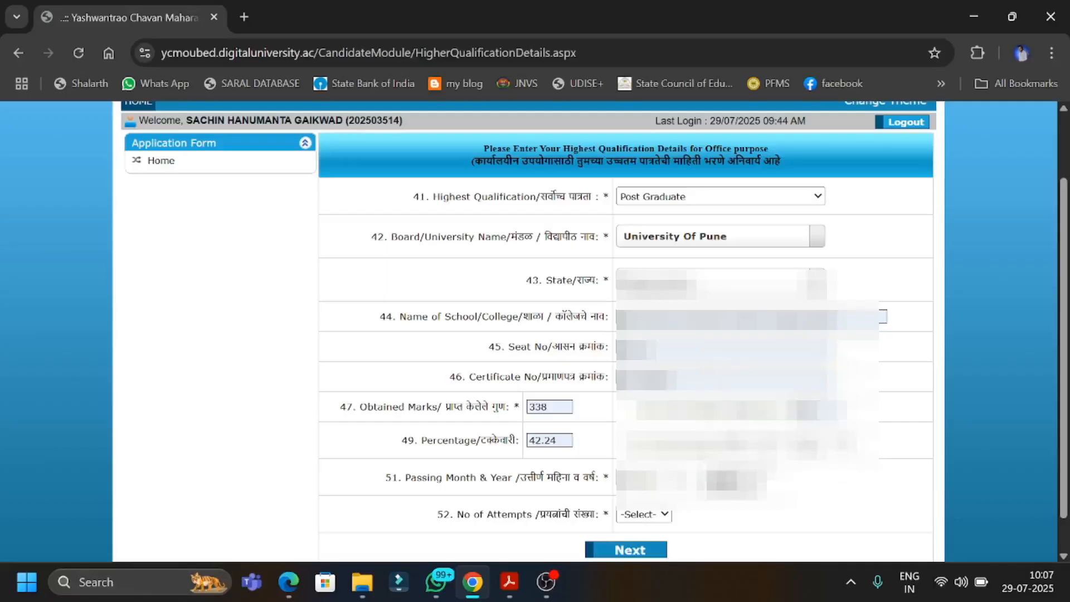
# Select the number of attempts for the highest qualification and continue to the parallel special reservation details.
pyautogui.click(626, 518)
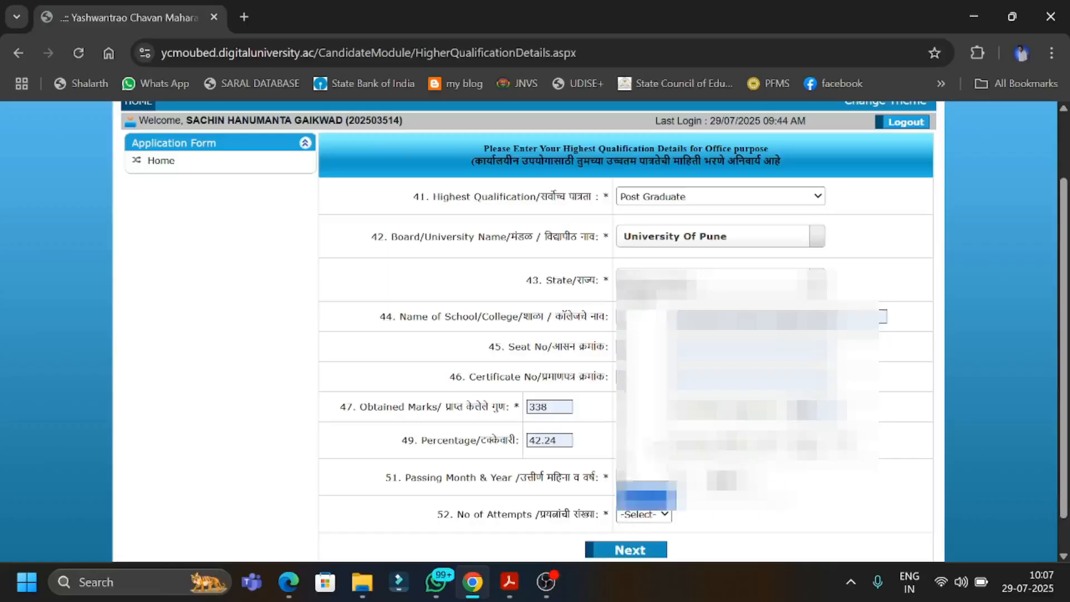
pyautogui.click(642, 314)
pyautogui.click(747, 538)
pyautogui.scroll(-1, 747, 538)
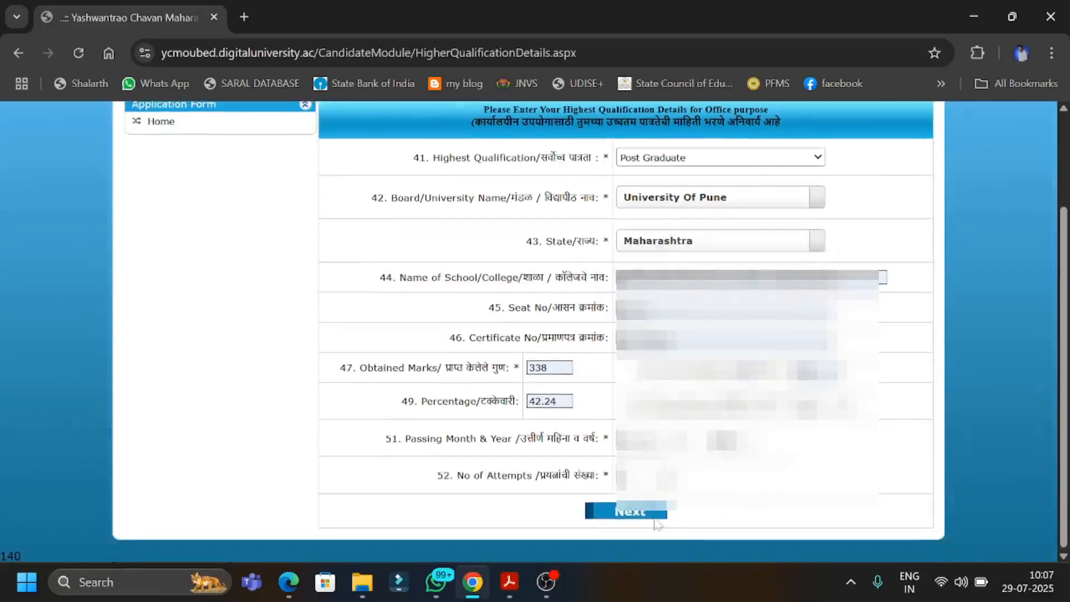
pyautogui.click(637, 515)
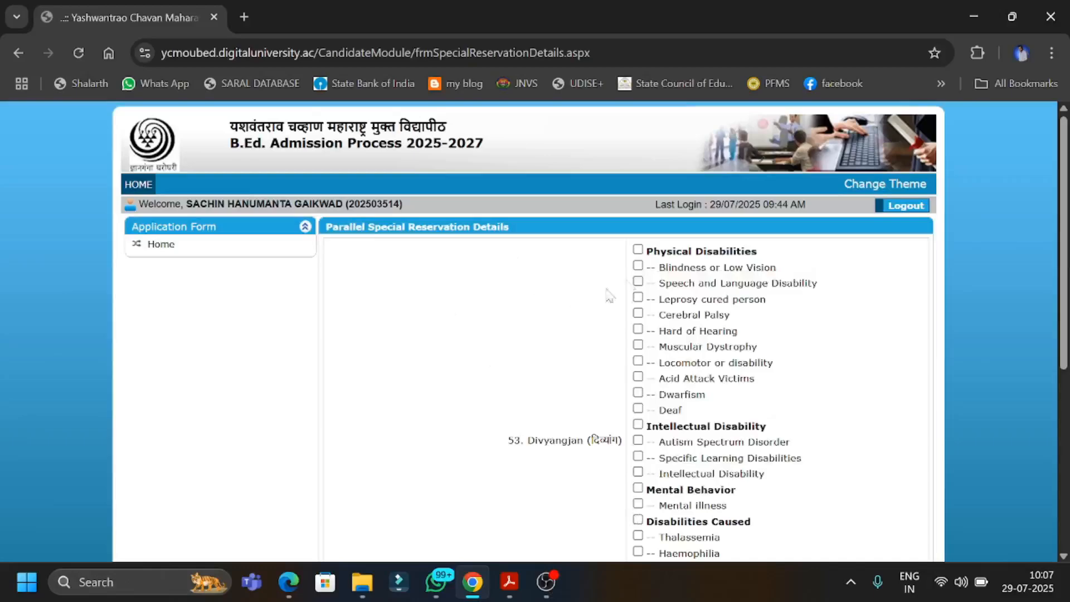
# Review the parallel special reservation options and continue without selecting any of them.
pyautogui.scroll(-1, 617, 411)
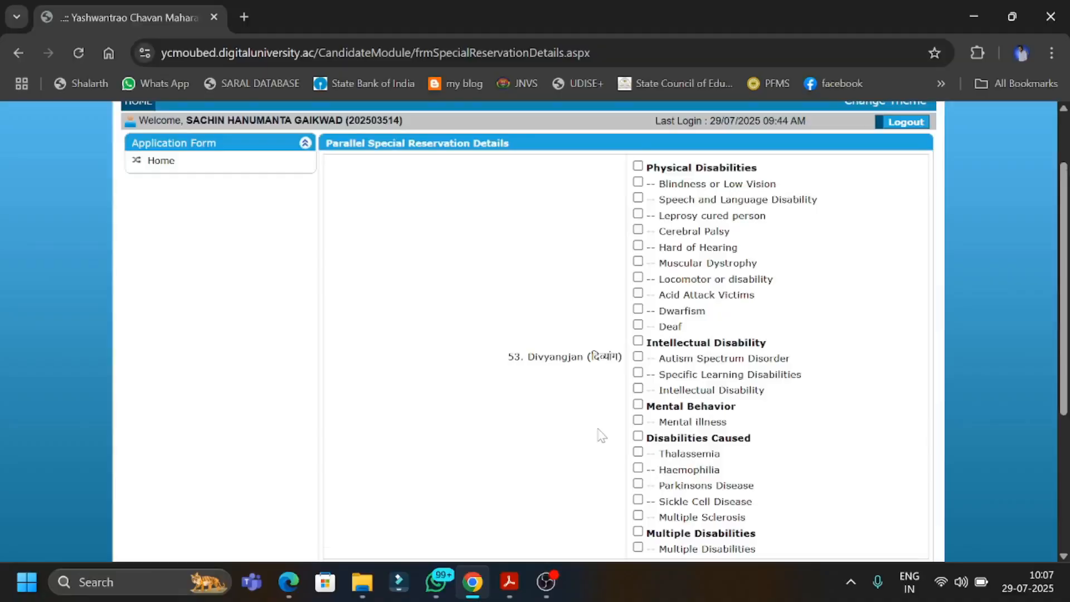
pyautogui.scroll(-4, 600, 435)
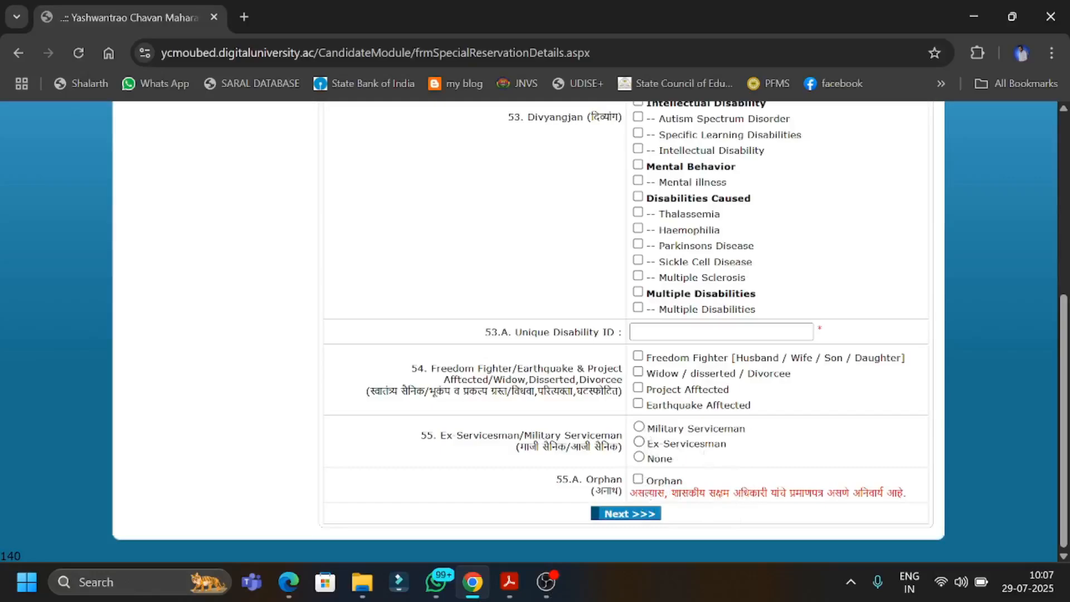
pyautogui.scroll(5, 648, 493)
pyautogui.scroll(-5, 510, 382)
pyautogui.click(612, 518)
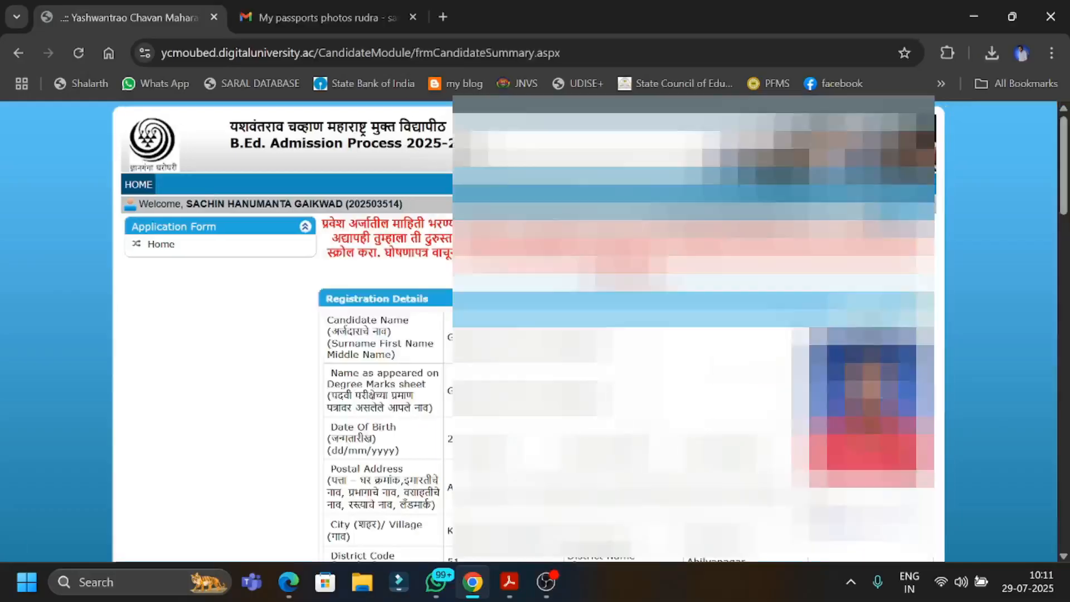
# Reopen the personal details for editing from the application summary and continue unchanged through the experience details to the educational qualifications.
pyautogui.scroll(-6, 535, 329)
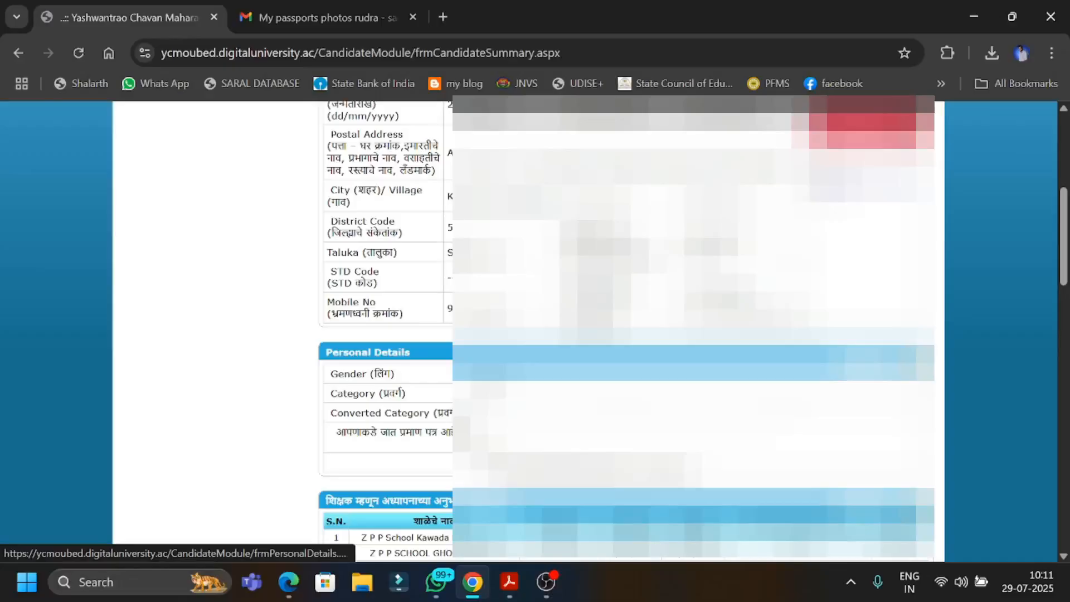
pyautogui.click(886, 353)
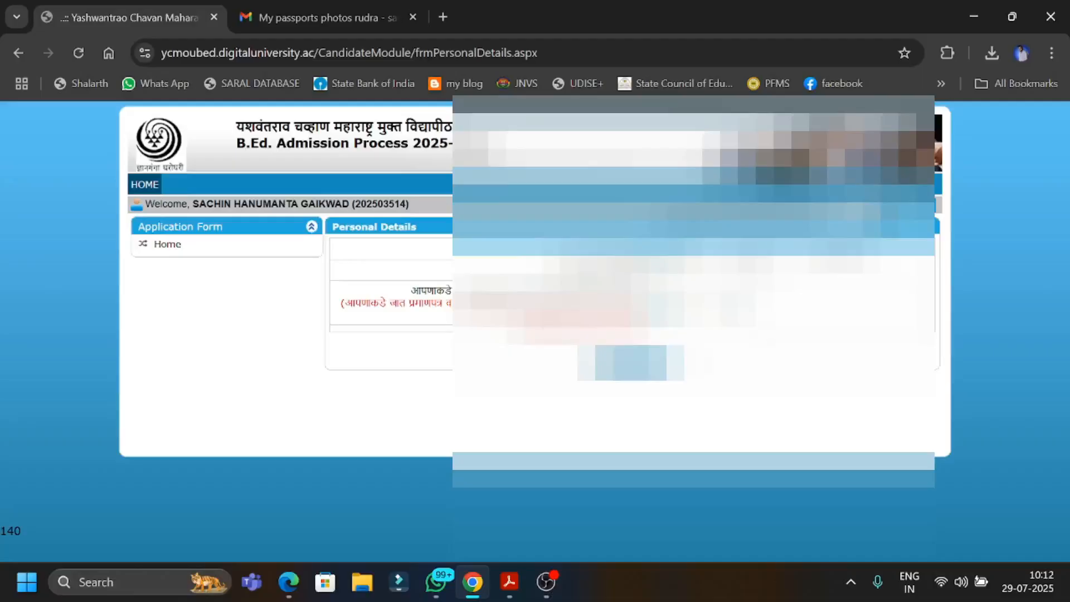
pyautogui.click(636, 364)
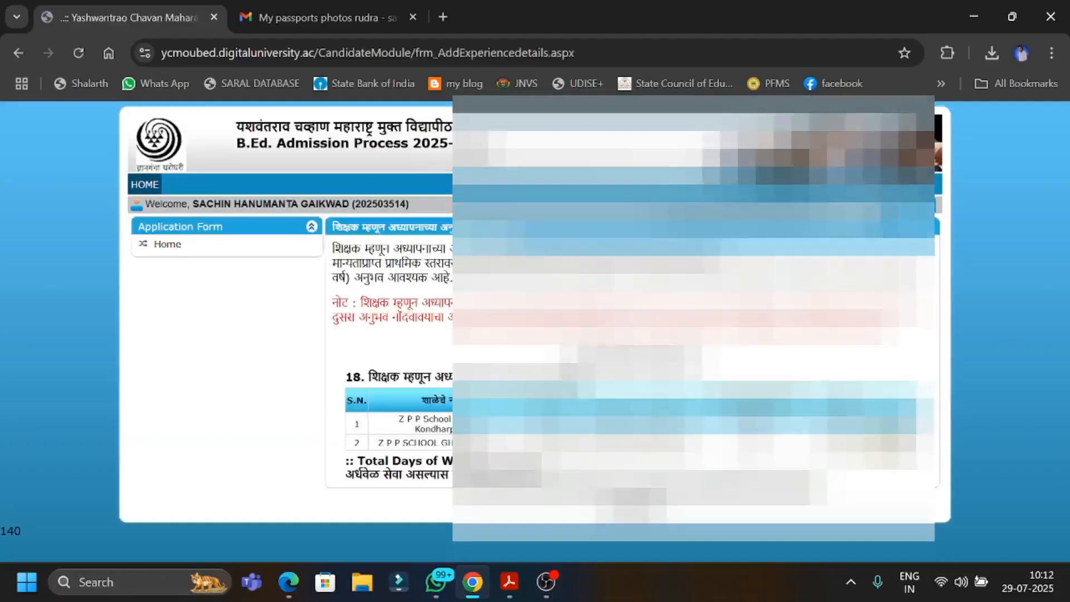
pyautogui.click(636, 503)
pyautogui.scroll(-3, 637, 504)
pyautogui.click(631, 520)
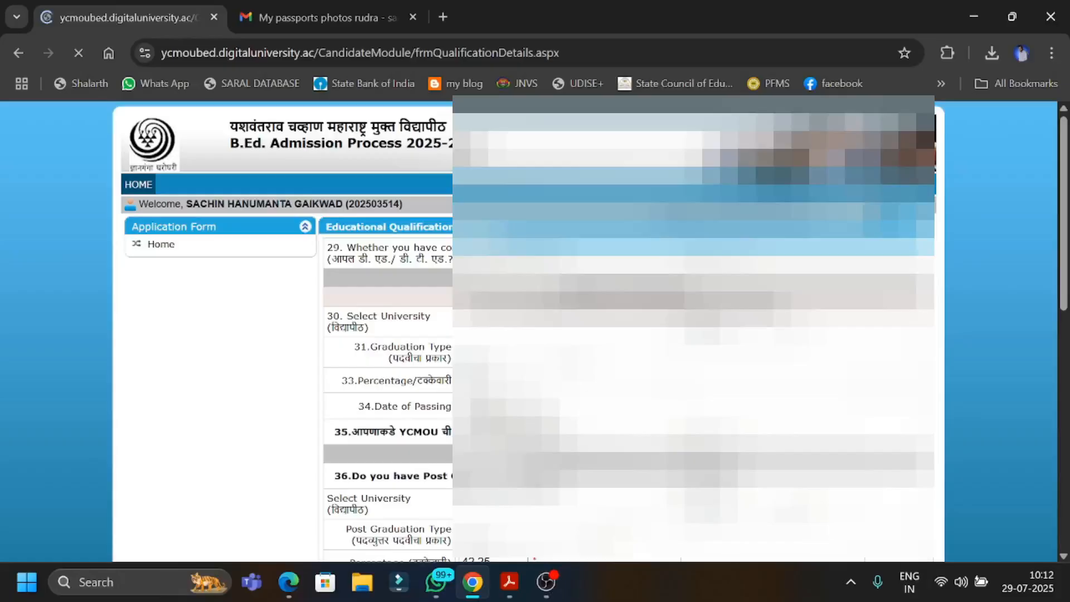
# Continue unchanged through the qualification, special reservation and photo and signature pages back to the application summary.
pyautogui.scroll(-8, 631, 520)
pyautogui.click(630, 523)
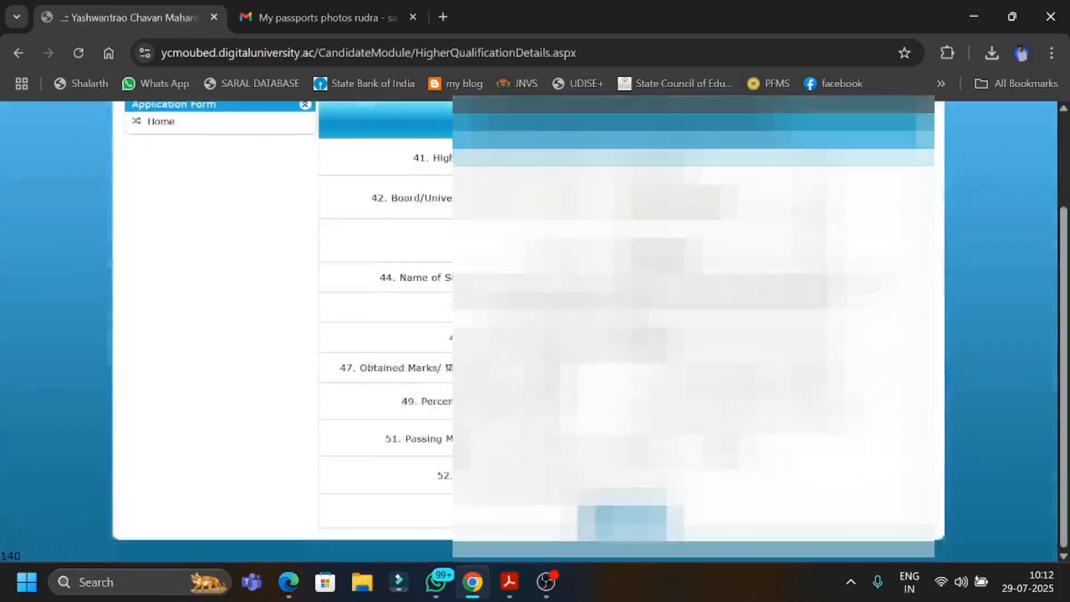
pyautogui.click(630, 523)
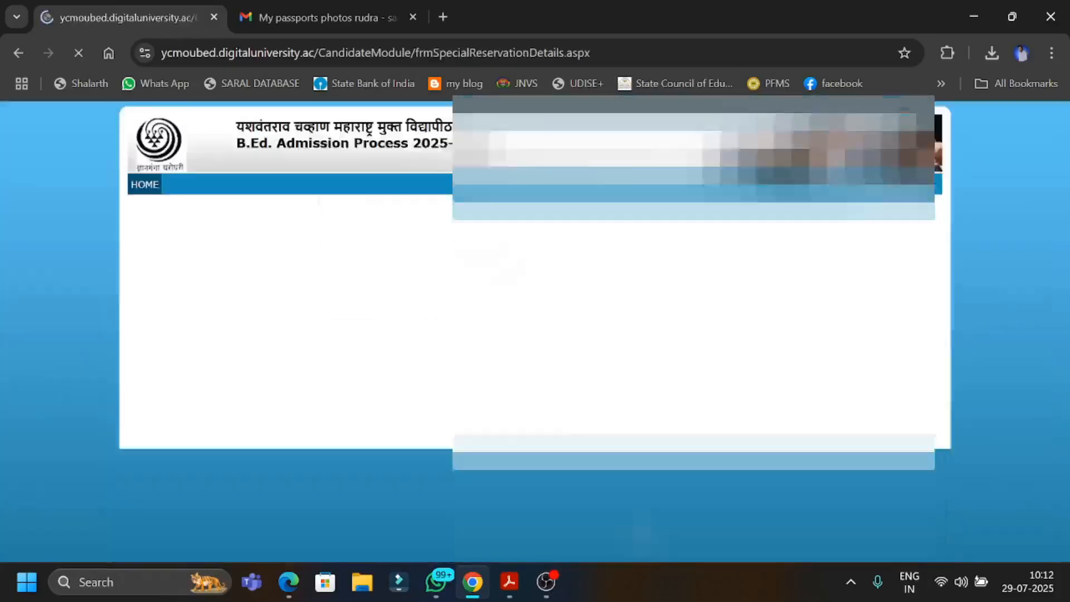
pyautogui.scroll(-8, 630, 523)
pyautogui.click(630, 523)
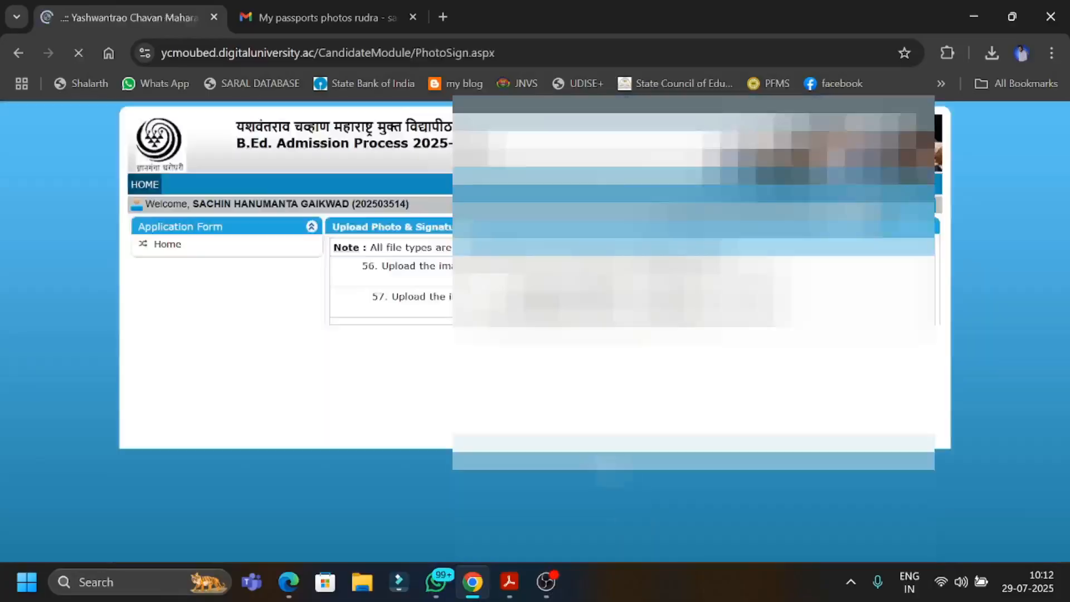
pyautogui.click(631, 496)
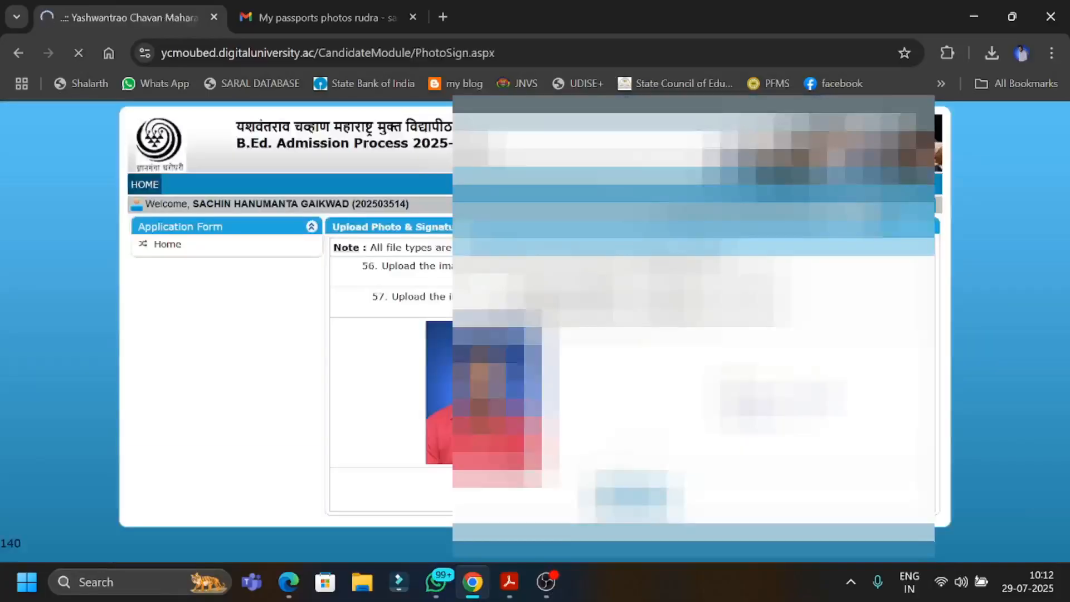
pyautogui.scroll(-15, 529, 329)
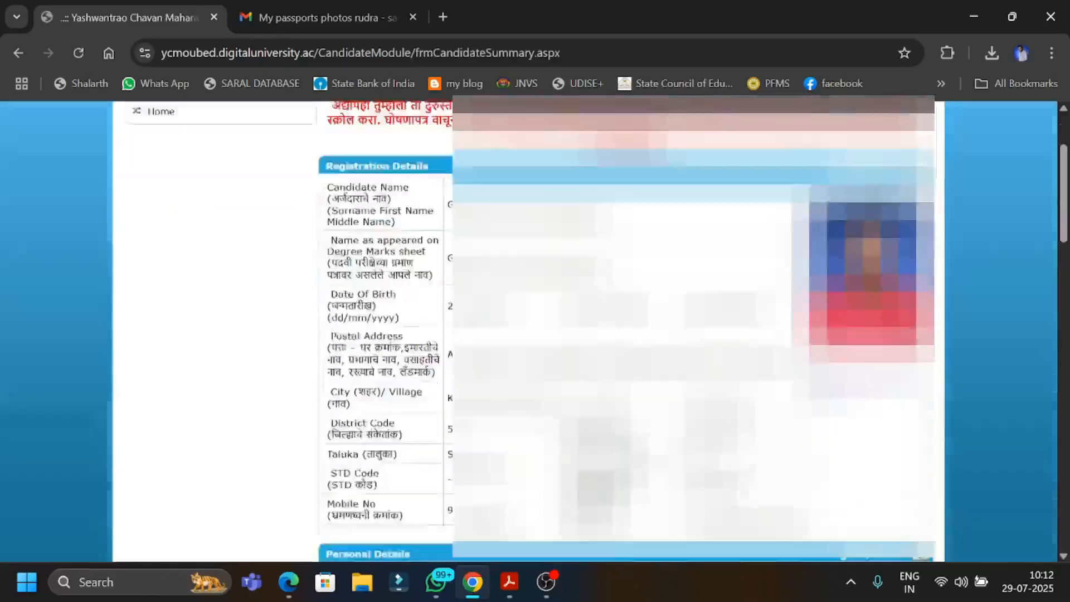
# Review the application summary through to the score claim, accept the self declaration and confirm the application form.
pyautogui.scroll(-1, 529, 329)
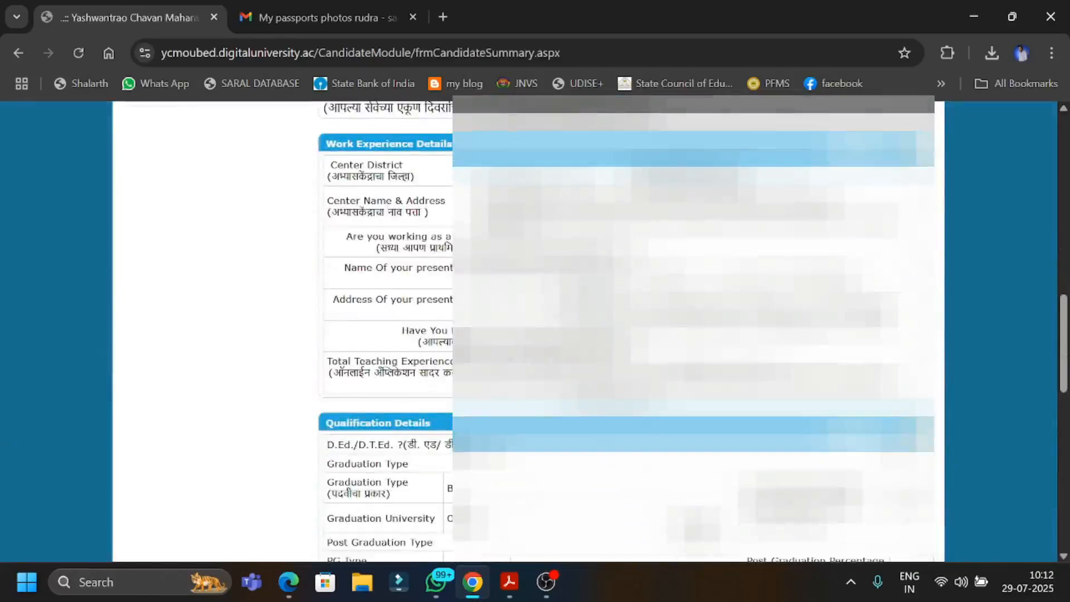
pyautogui.scroll(-7, 530, 329)
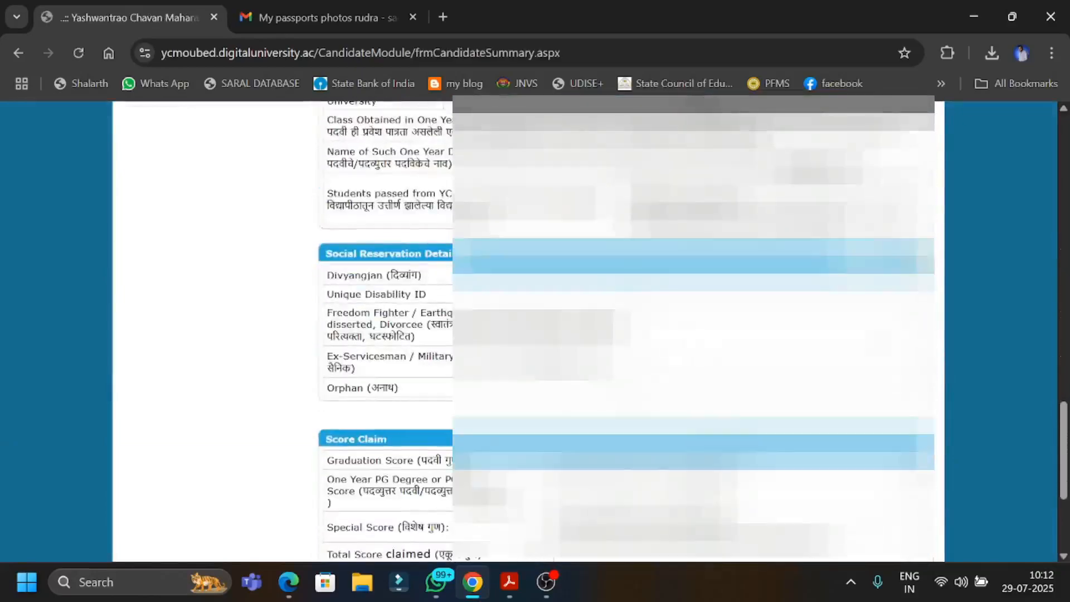
pyautogui.scroll(-3, 530, 329)
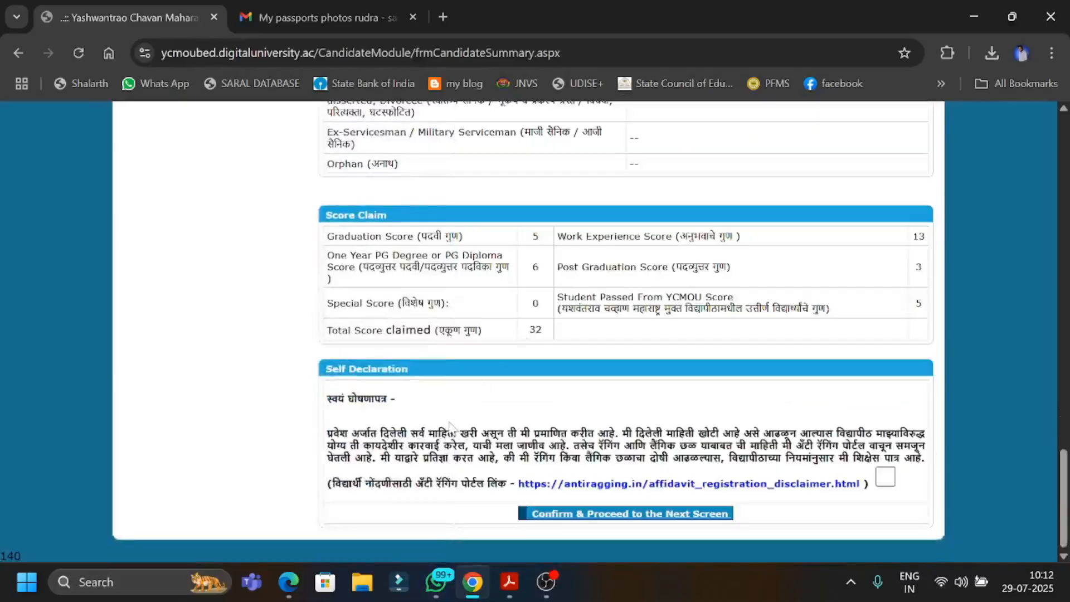
pyautogui.click(888, 483)
pyautogui.click(653, 514)
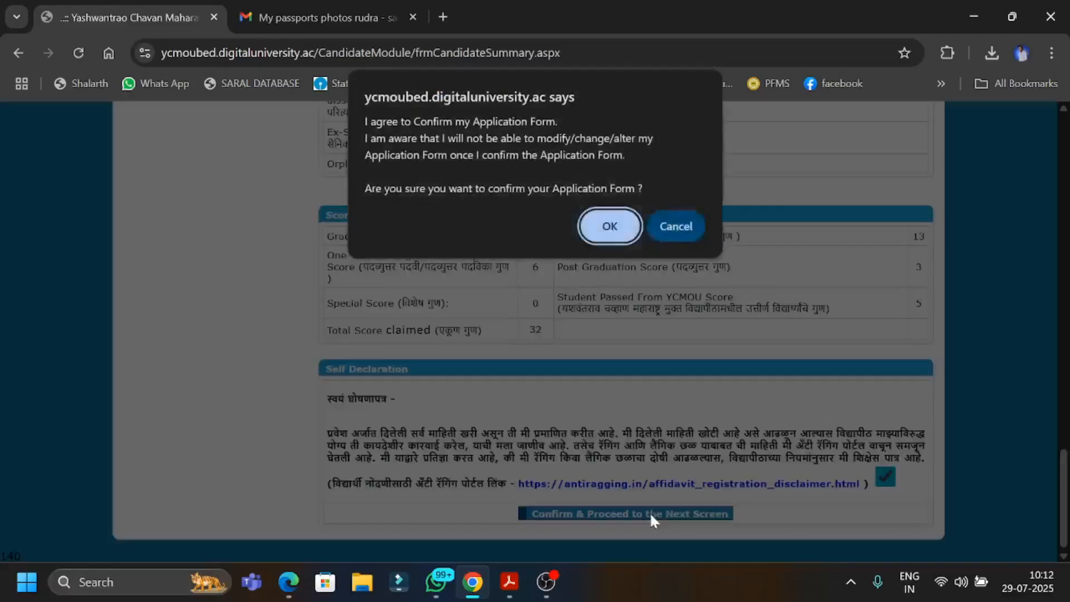
pyautogui.click(608, 229)
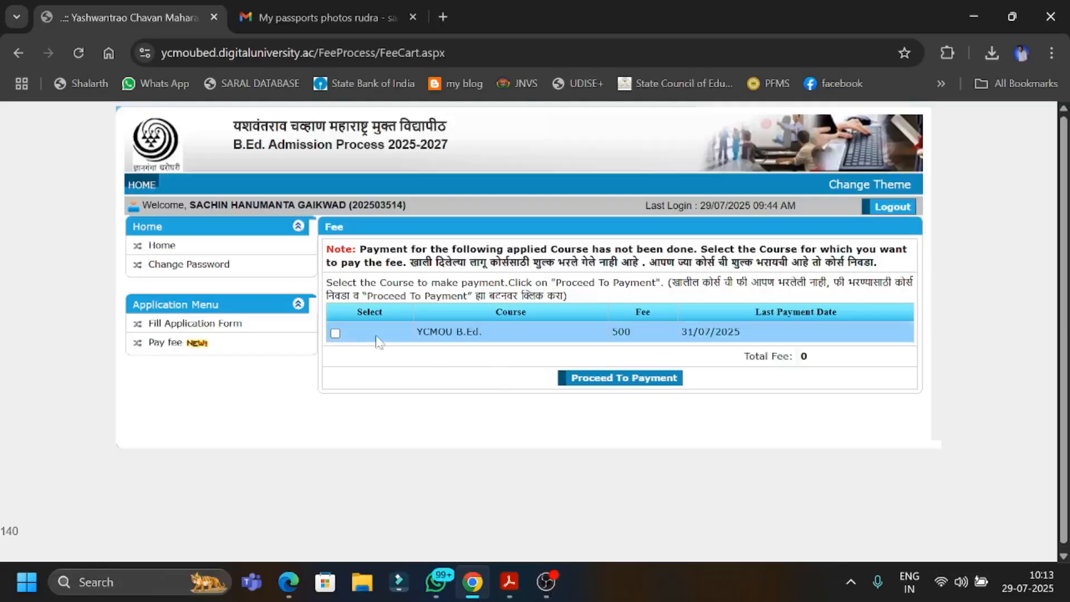
# Select the YCMOU B.Ed. fee of 500 and proceed with the IDFC First Bank payment gateway, agreeing to its terms and conditions.
pyautogui.click(335, 332)
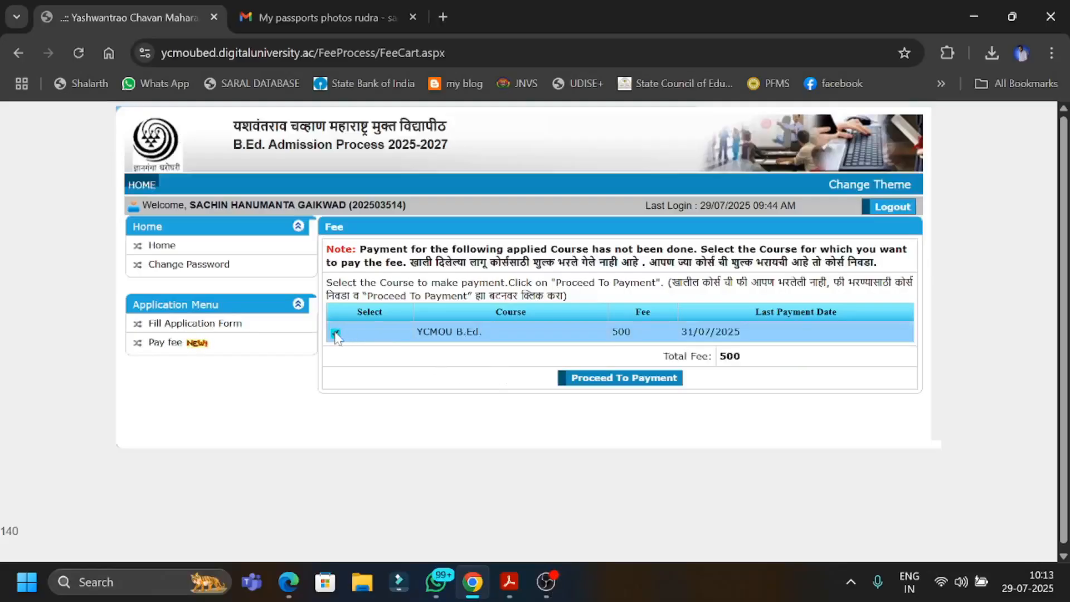
pyautogui.click(617, 385)
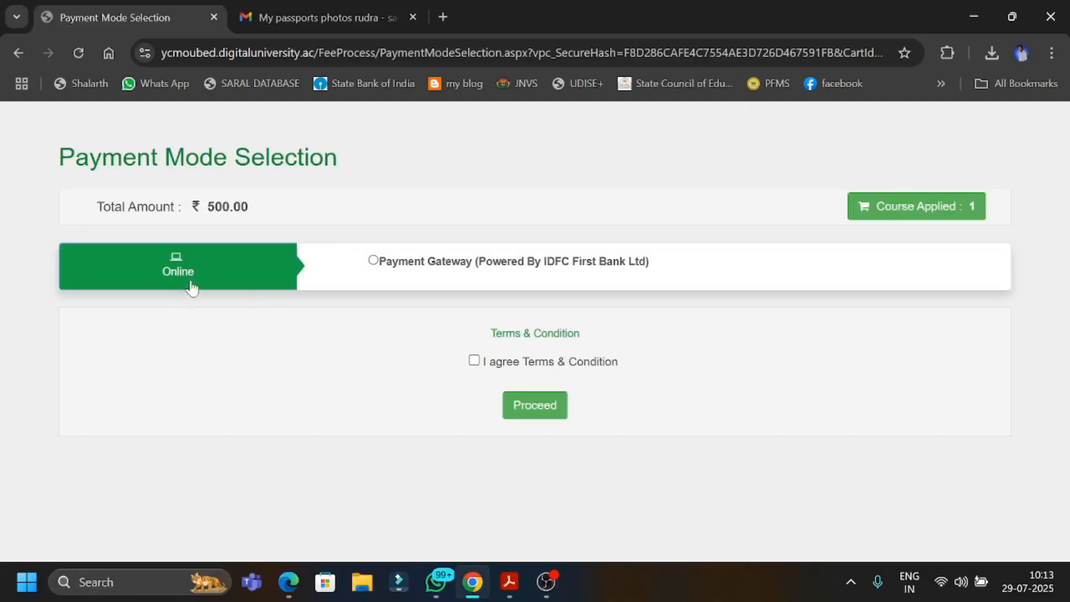
pyautogui.click(372, 263)
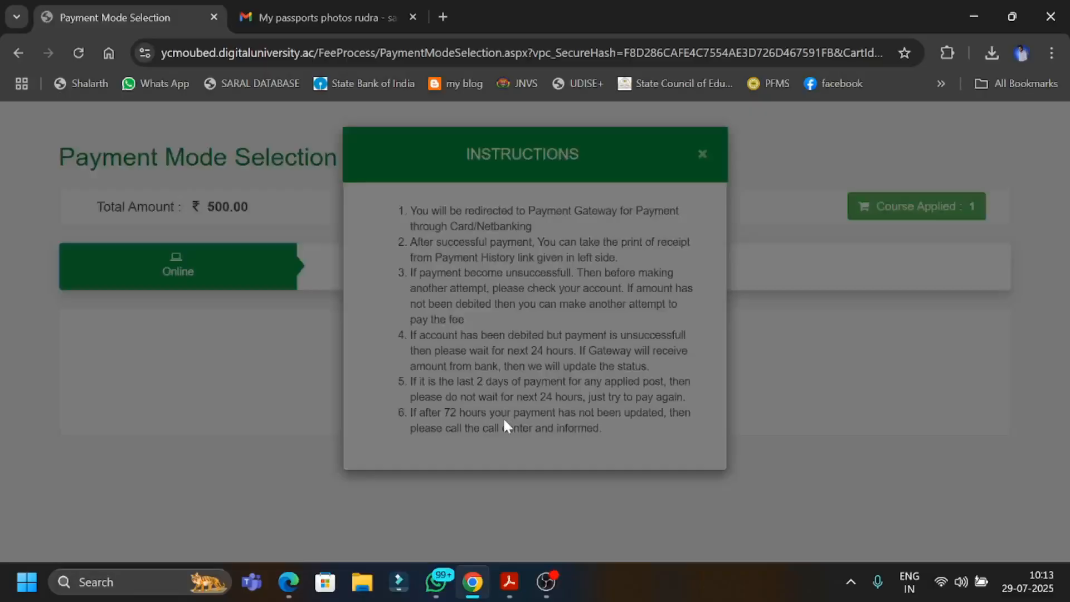
pyautogui.click(564, 413)
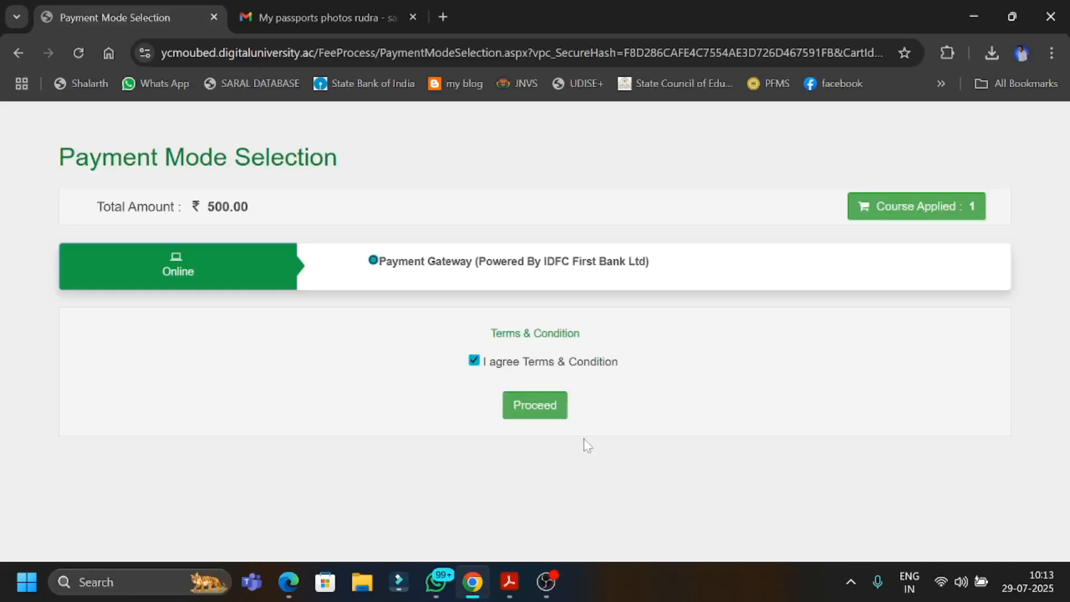
pyautogui.click(539, 405)
pyautogui.click(600, 177)
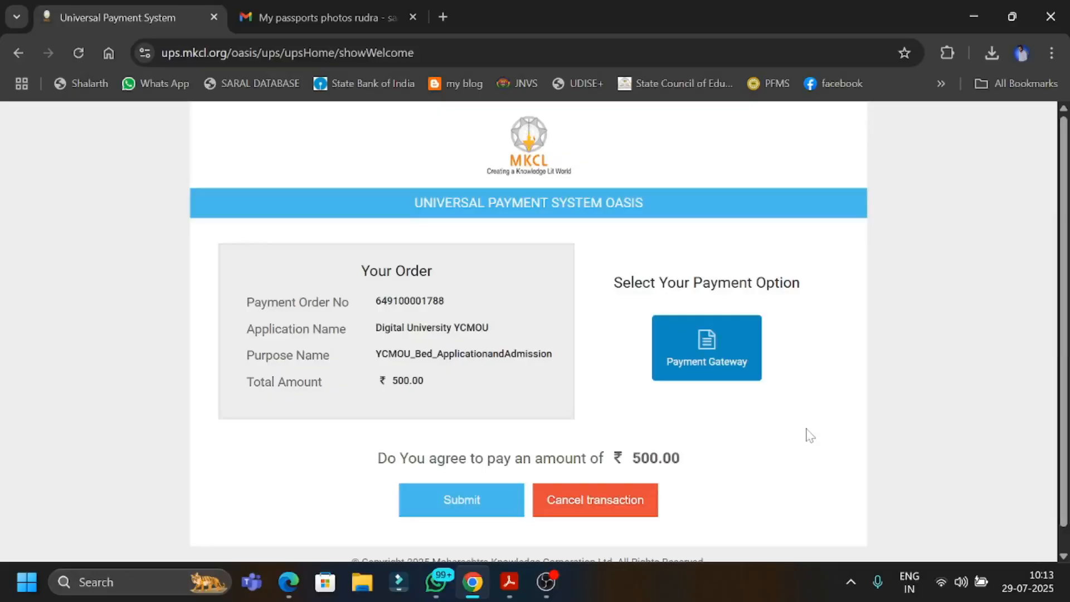
# Submit the ₹500.00 payment order with the Payment Gateway option and continue to the UniSuite Payment Gateway.
pyautogui.scroll(-1, 700, 397)
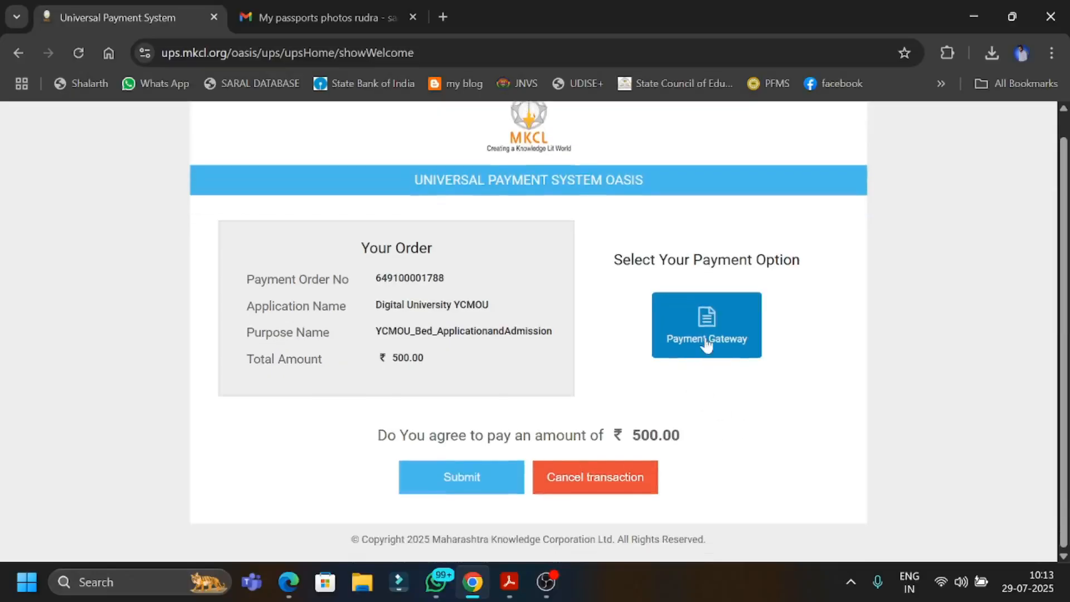
pyautogui.click(450, 493)
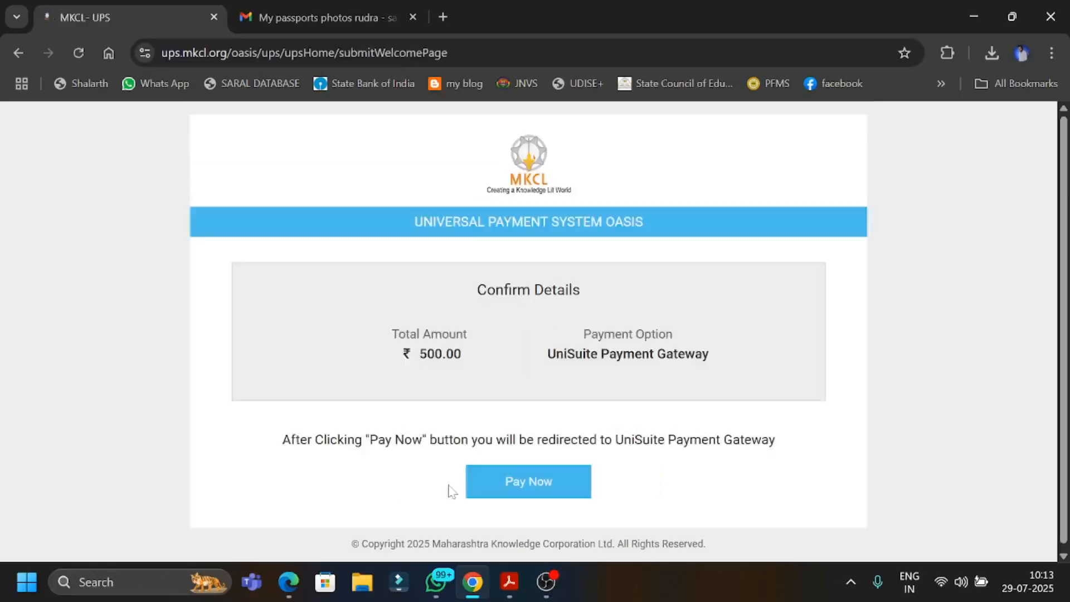
pyautogui.click(541, 479)
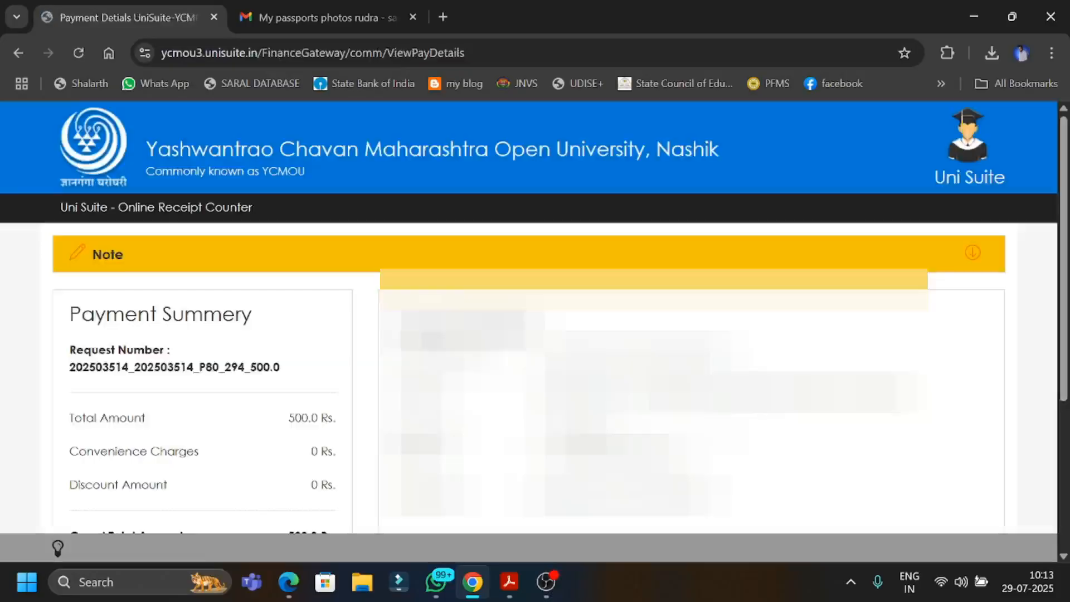
# Accept the terms and conditions on the online receipt counter and confirm proceeding to the payment page.
pyautogui.scroll(-5, 535, 335)
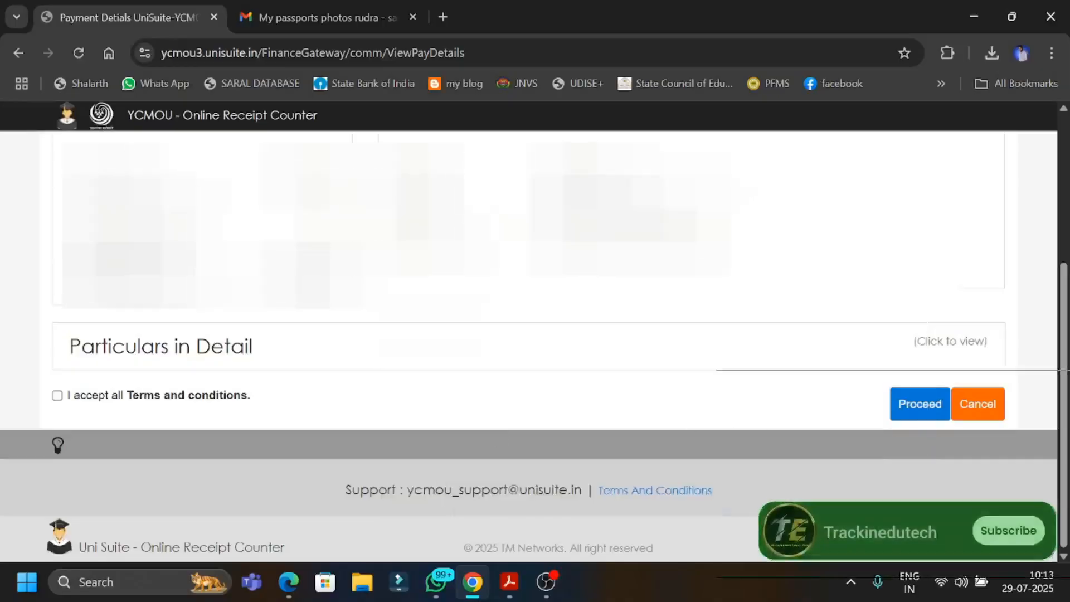
pyautogui.click(58, 396)
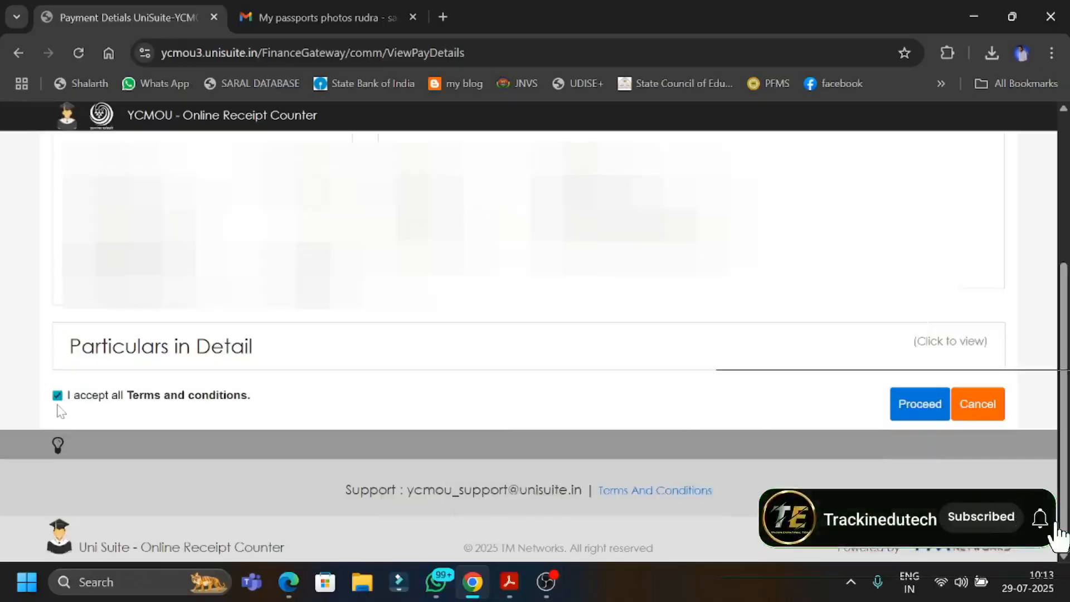
pyautogui.click(919, 404)
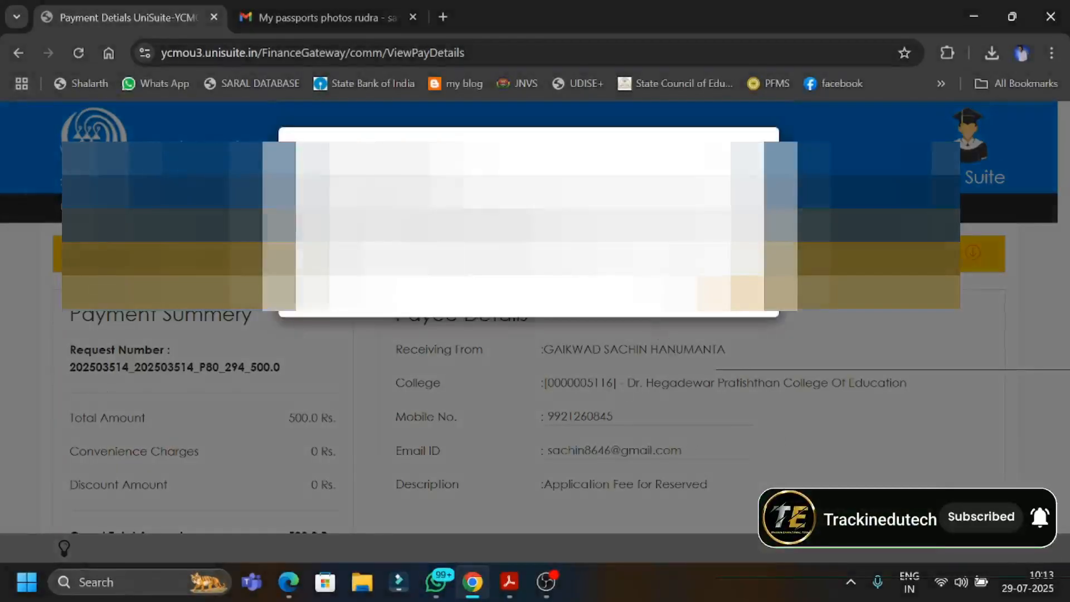
pyautogui.click(737, 293)
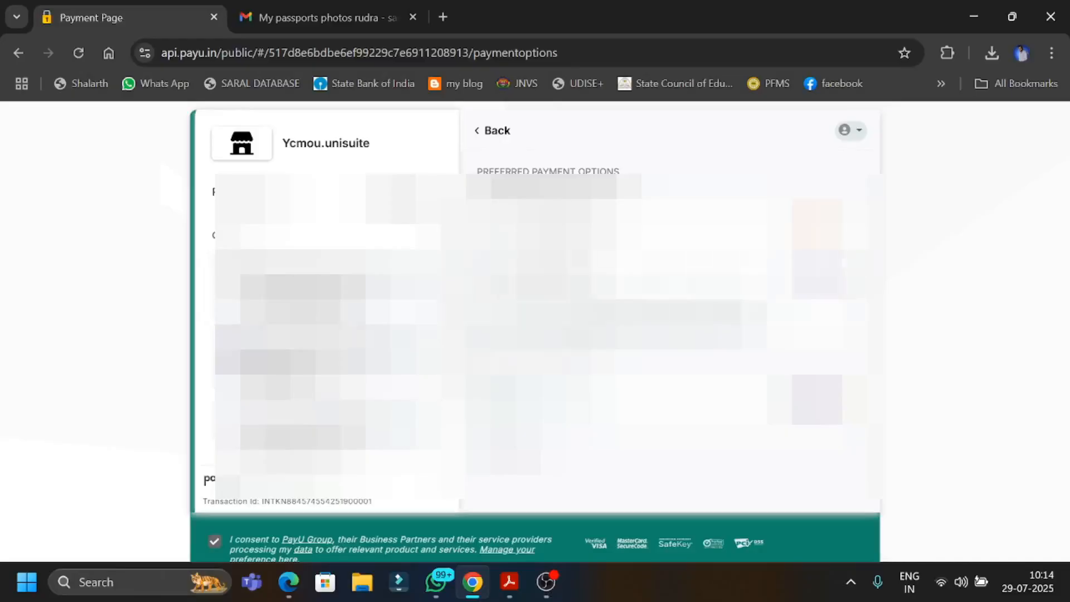
# Choose UPI among the payment options and complete the application fee payment with it.
pyautogui.click(602, 259)
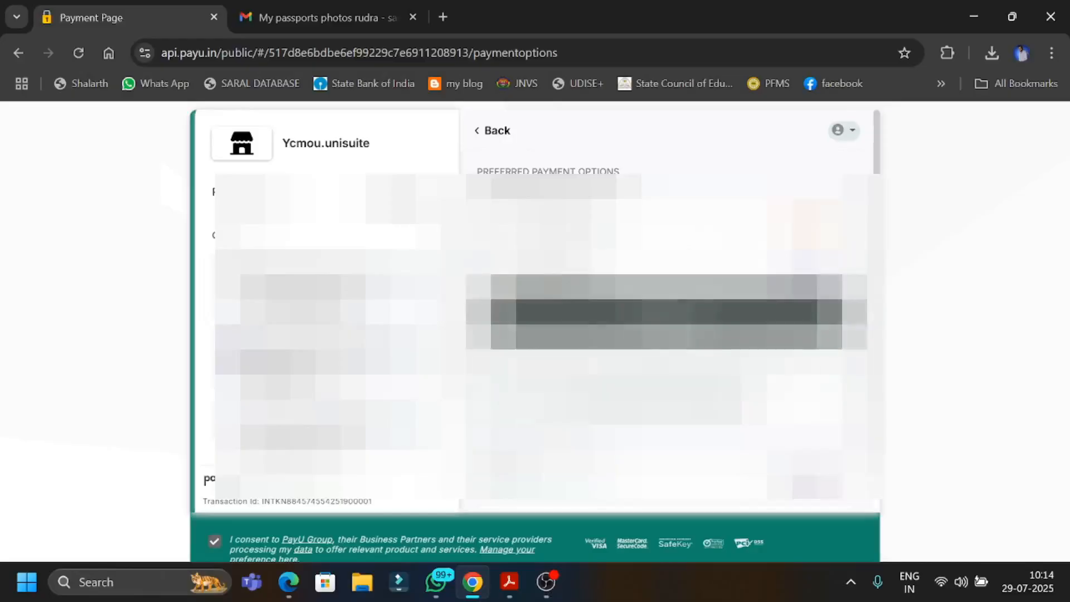
pyautogui.scroll(-1, 666, 312)
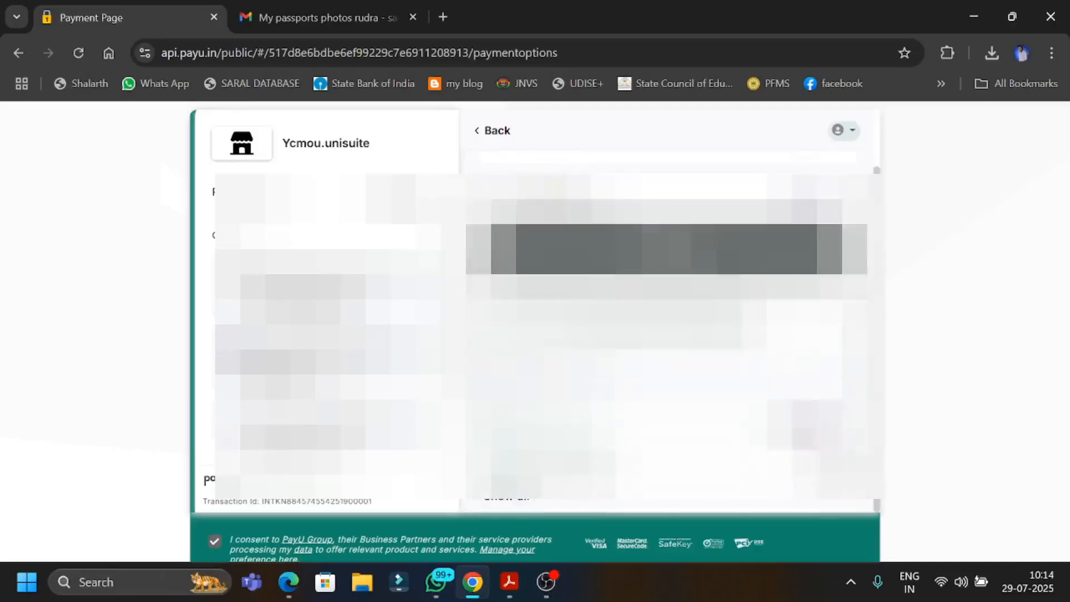
pyautogui.click(666, 249)
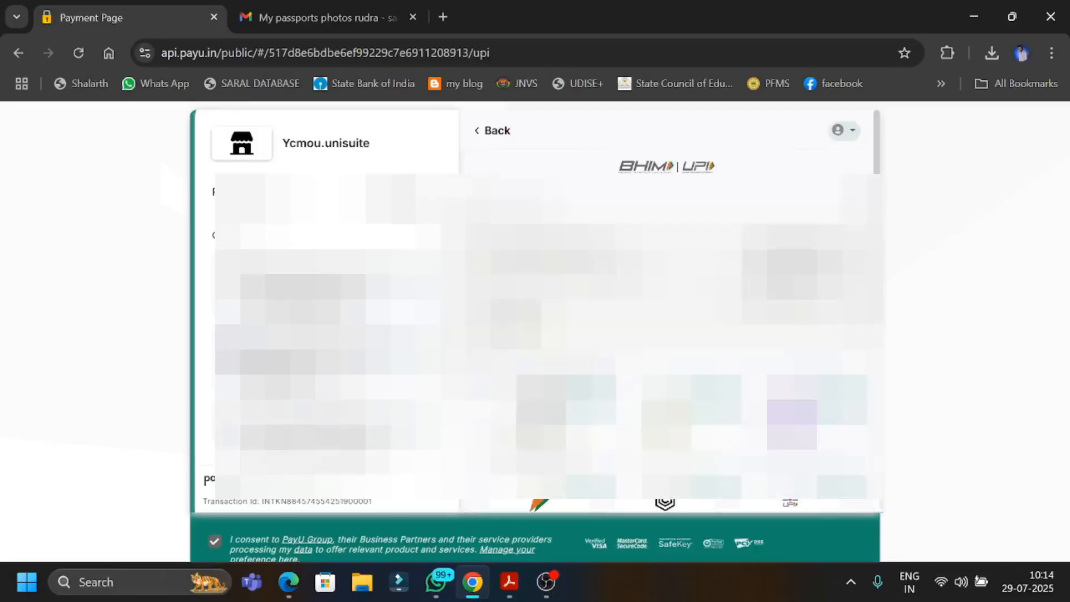
pyautogui.click(793, 274)
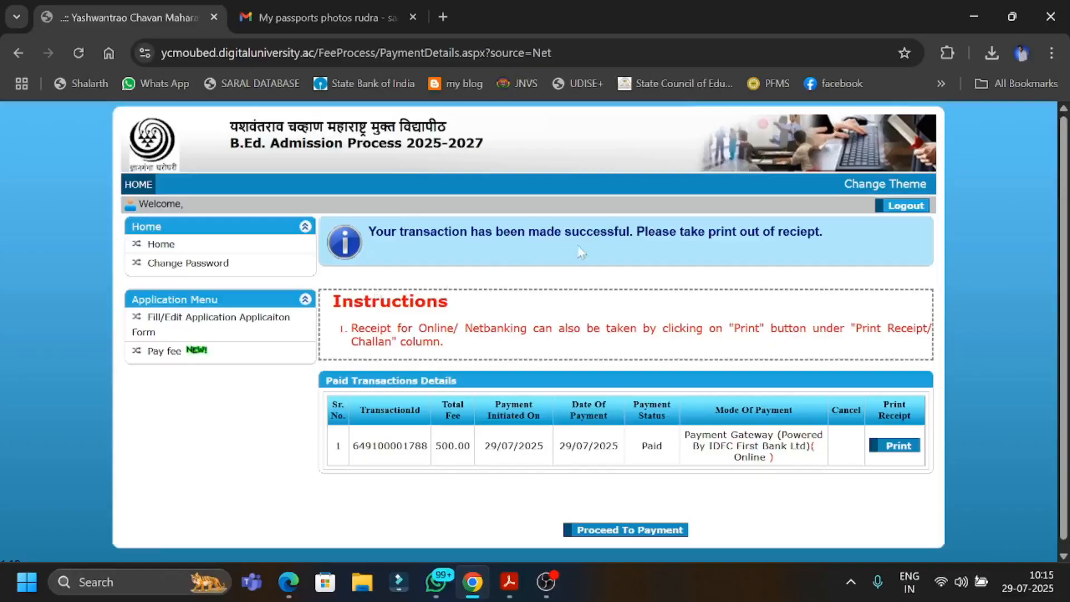
# Save the payment receipt of the paid transaction as a PDF in Downloads, replacing the existing file of the same name.
pyautogui.click(887, 449)
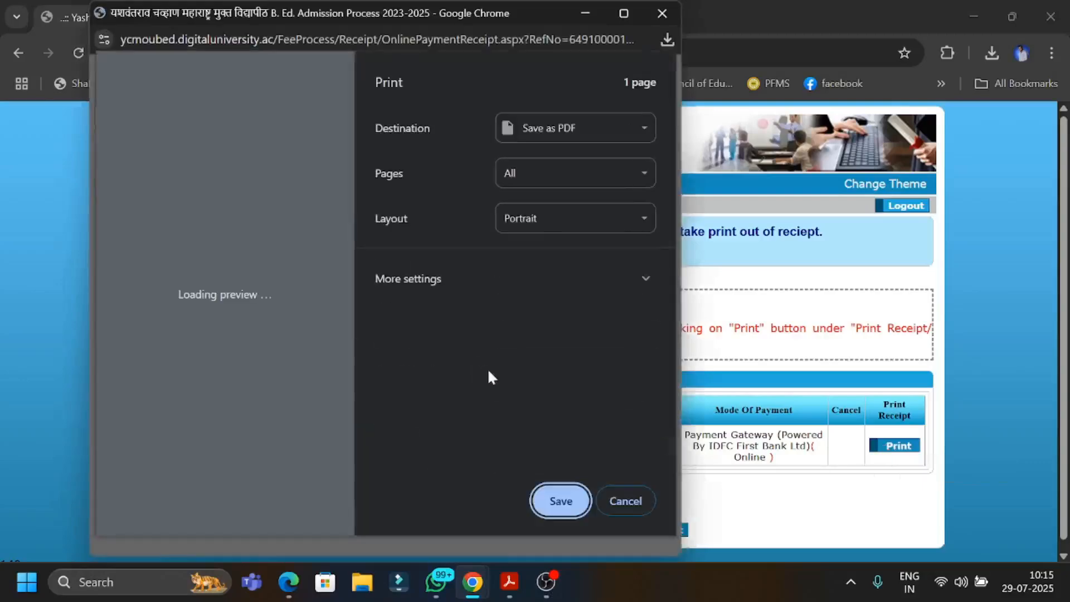
pyautogui.click(557, 499)
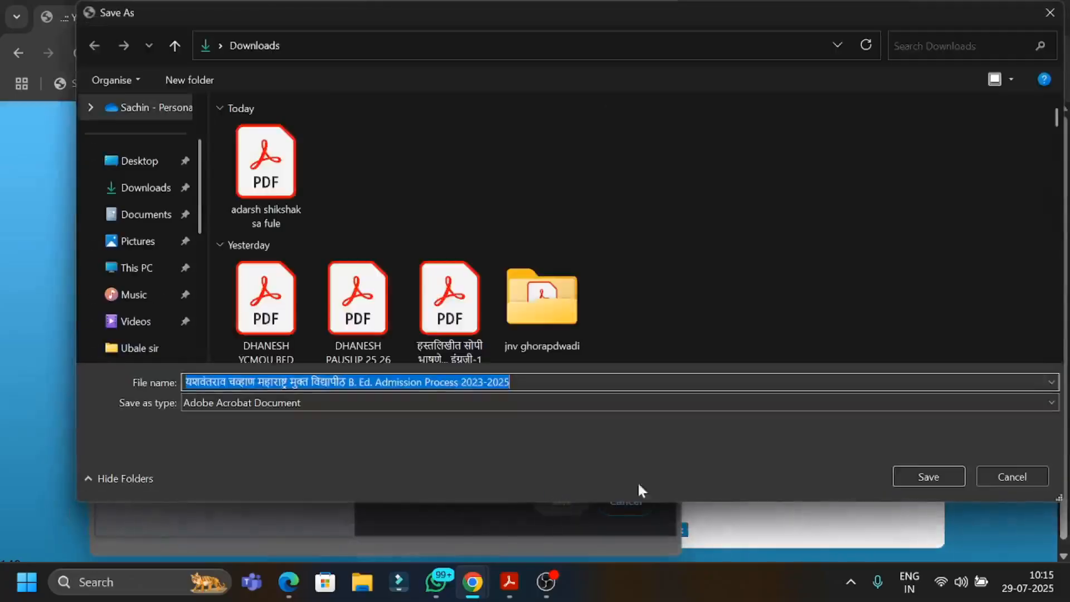
pyautogui.click(895, 477)
pyautogui.click(658, 292)
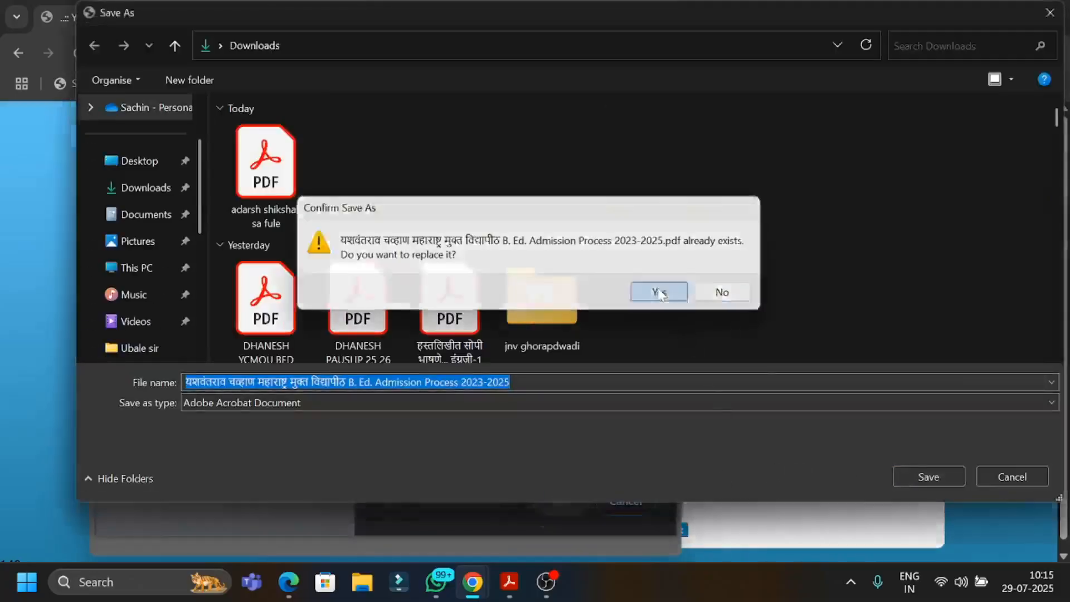
pyautogui.click(657, 12)
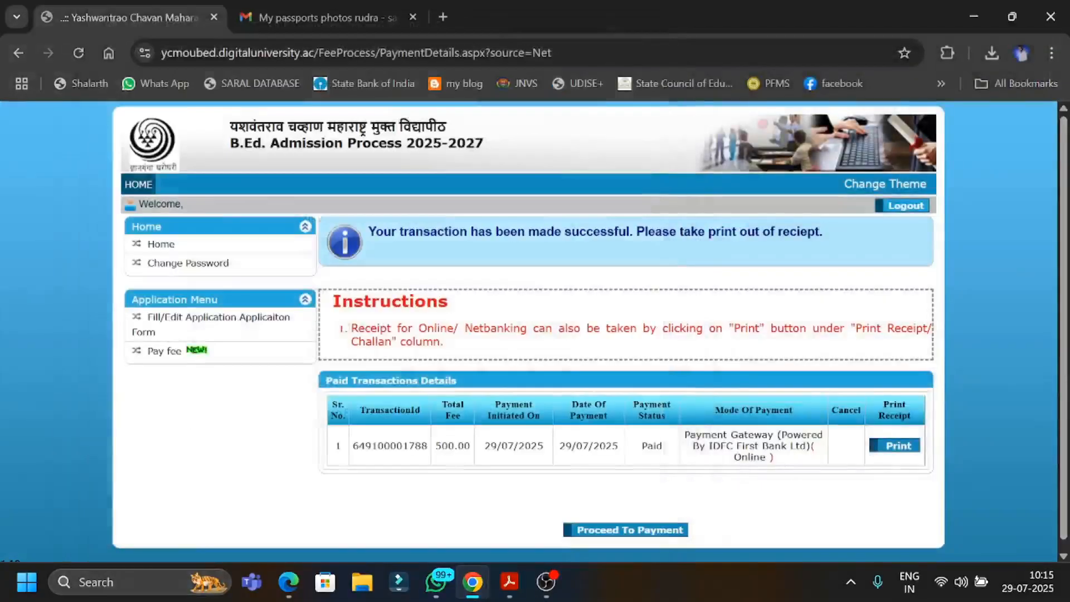
# Leave the paid transaction details and open the confirmed application form to look through its contents.
pyautogui.click(615, 530)
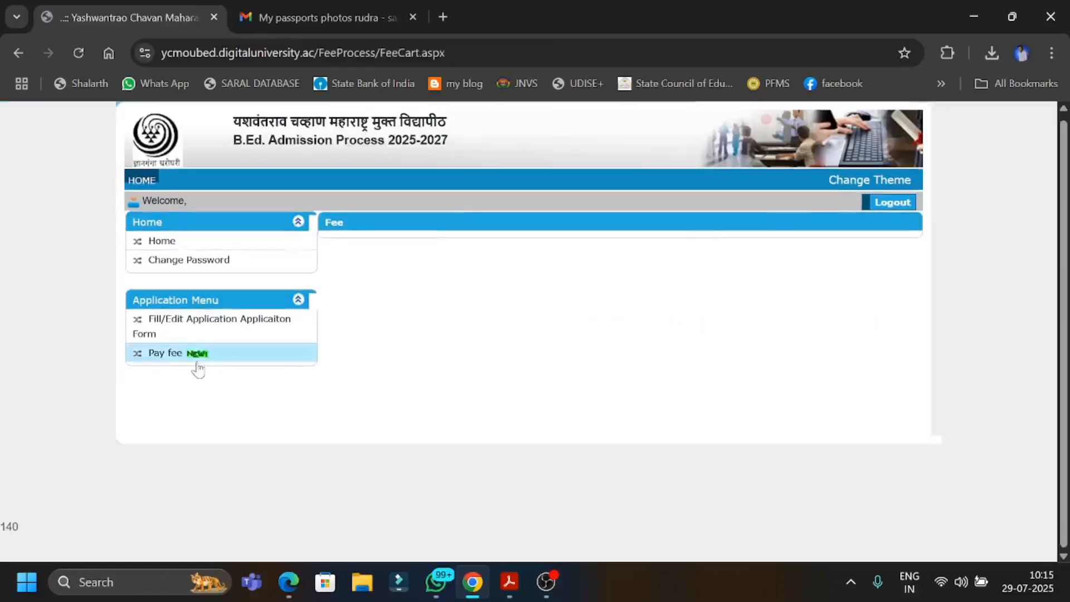
pyautogui.click(194, 335)
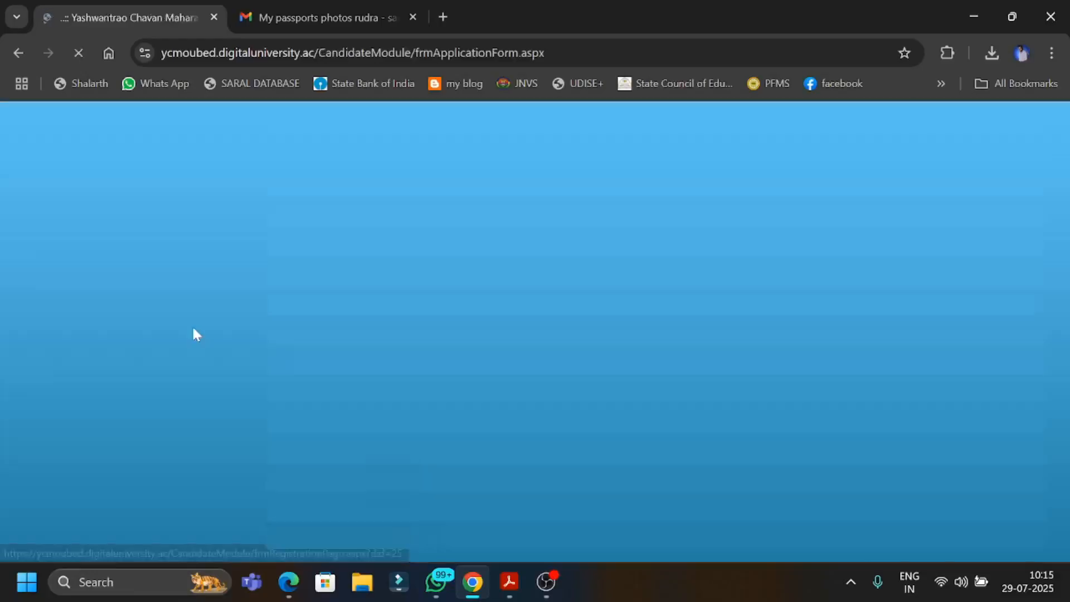
pyautogui.scroll(-10, 535, 334)
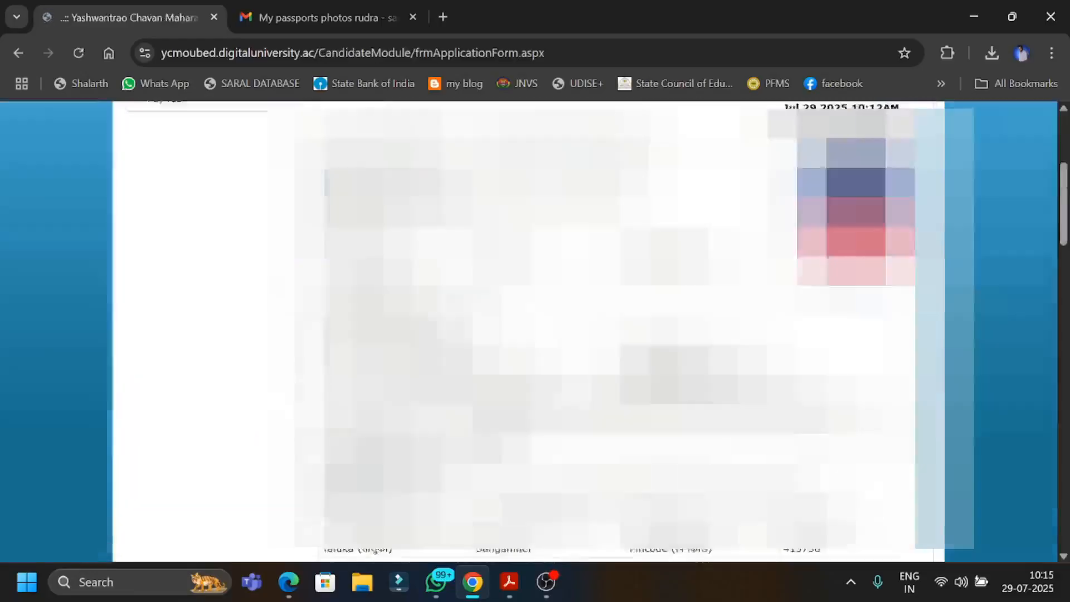